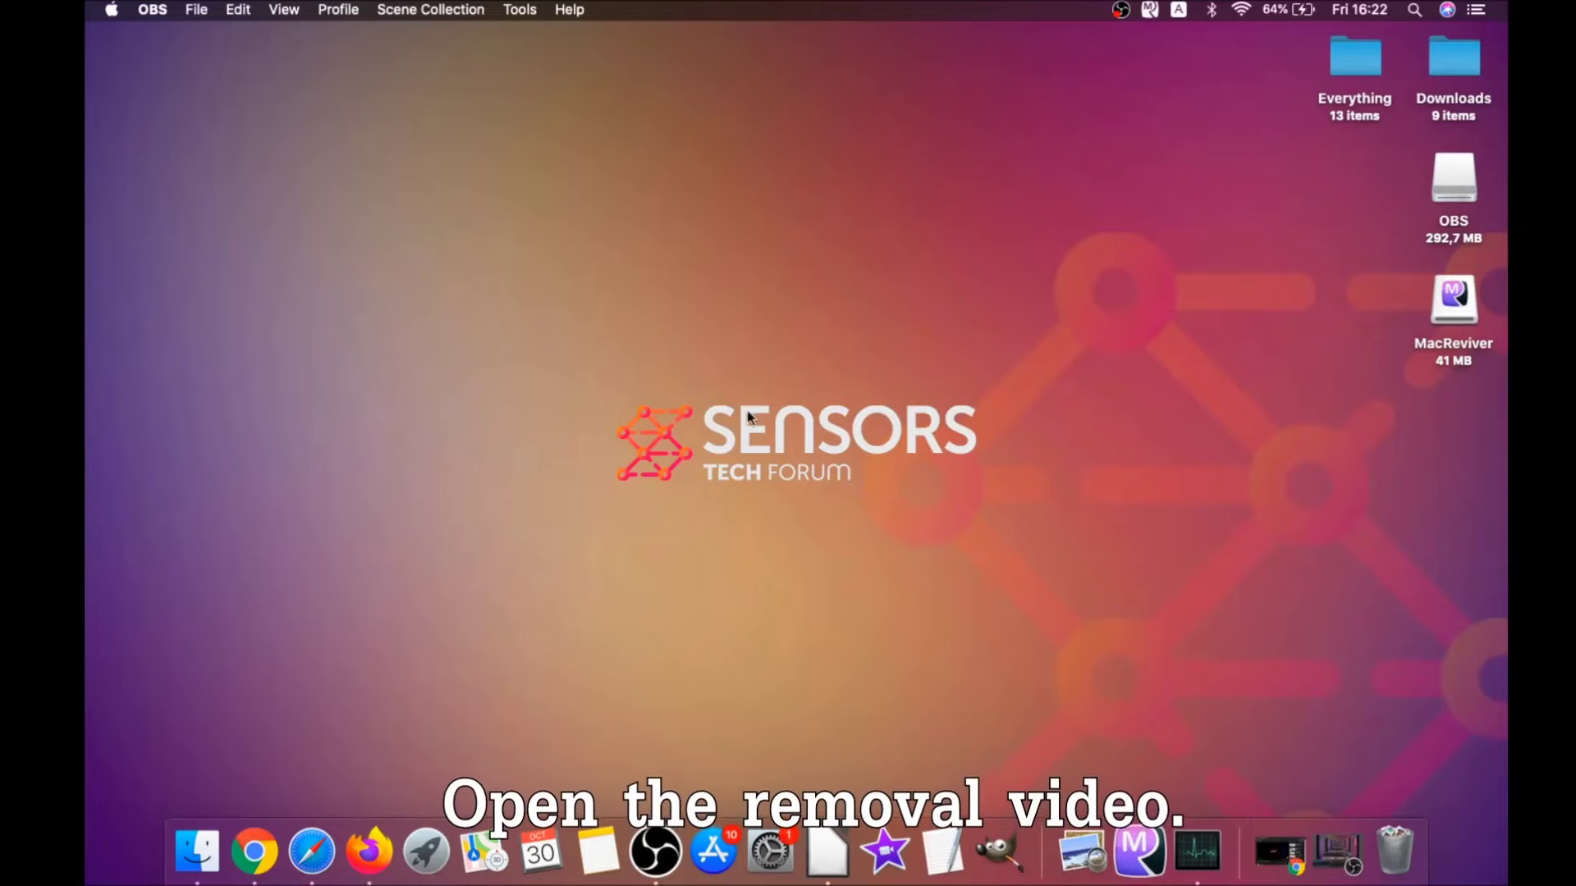
Bring up Chrome showing the 'How to Remove a Mac Virus' YouTube video.
left_click(254, 850)
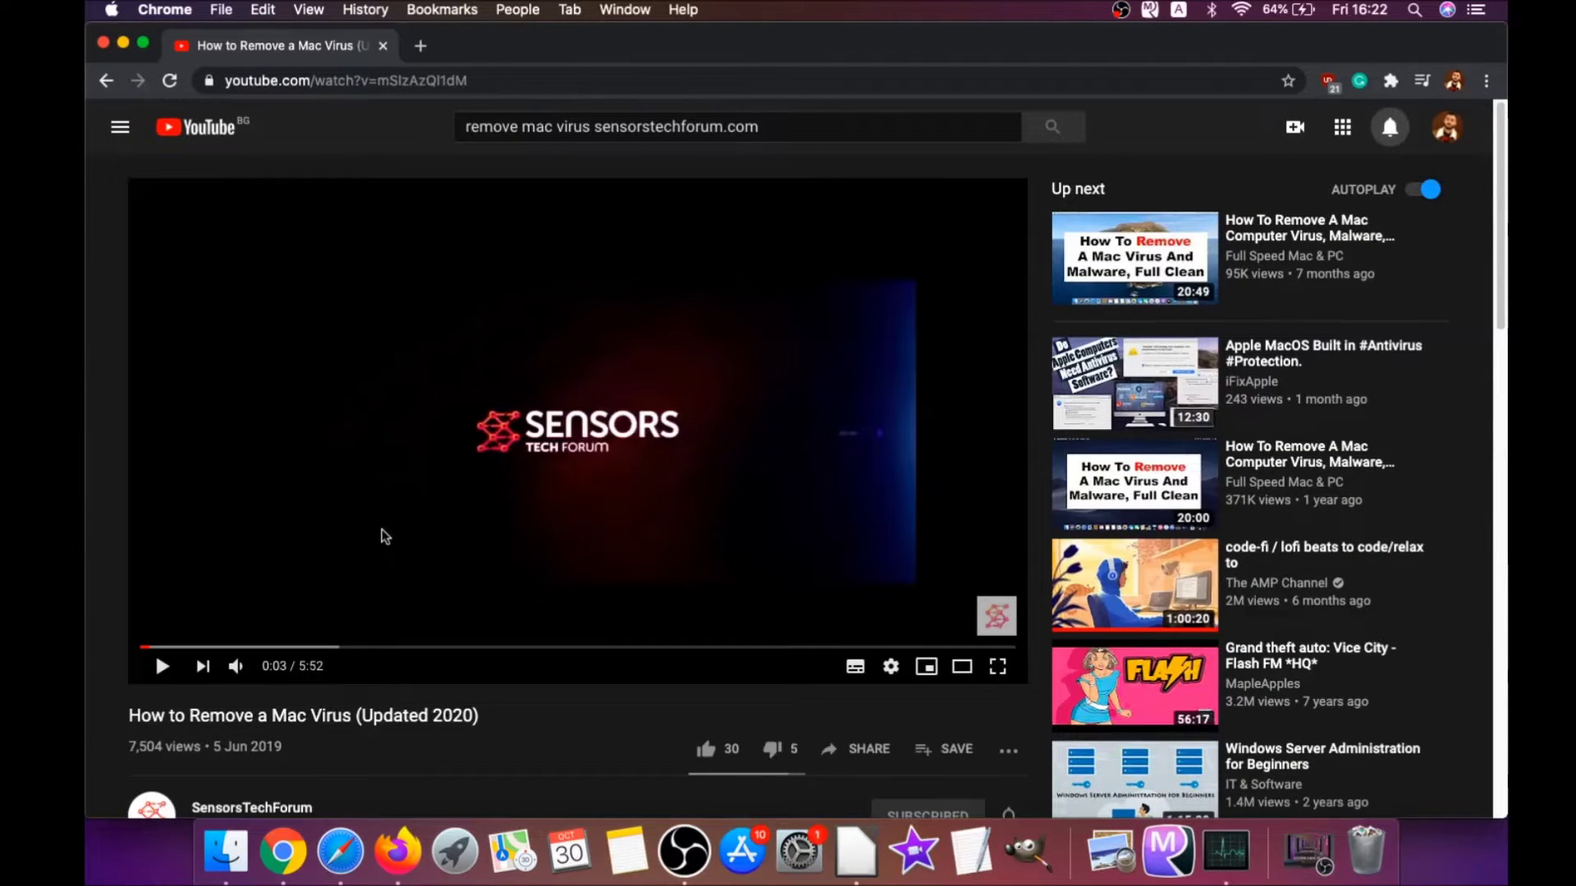
scroll(380, 552, "down", 4)
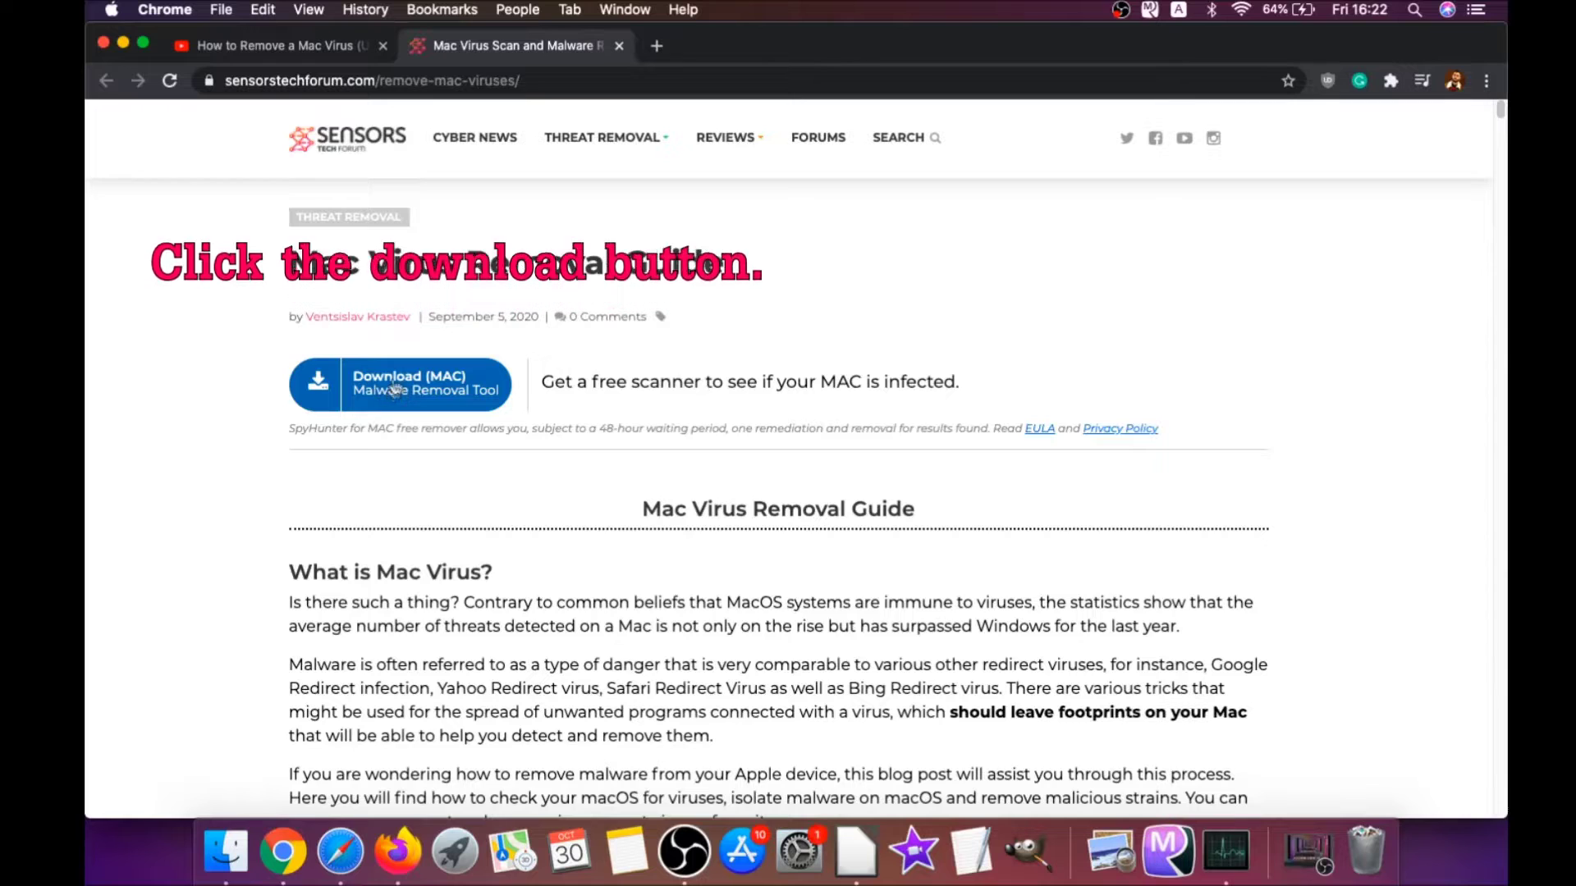
Download and open the SpyHunter for Mac disk image, then minimize Chrome.
left_click(395, 383)
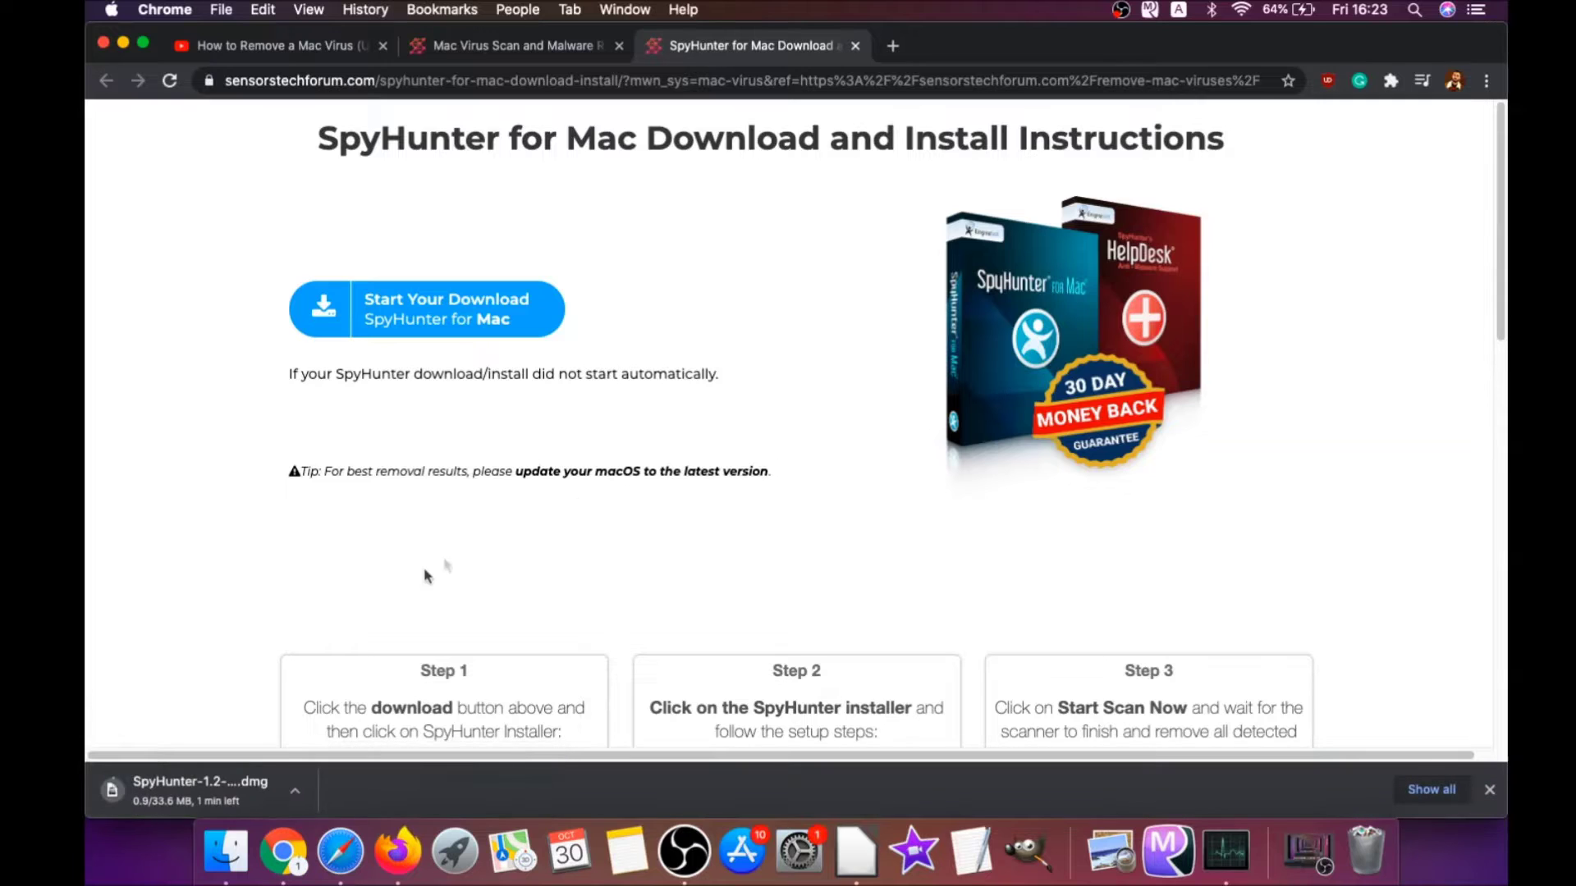
left_click(162, 791)
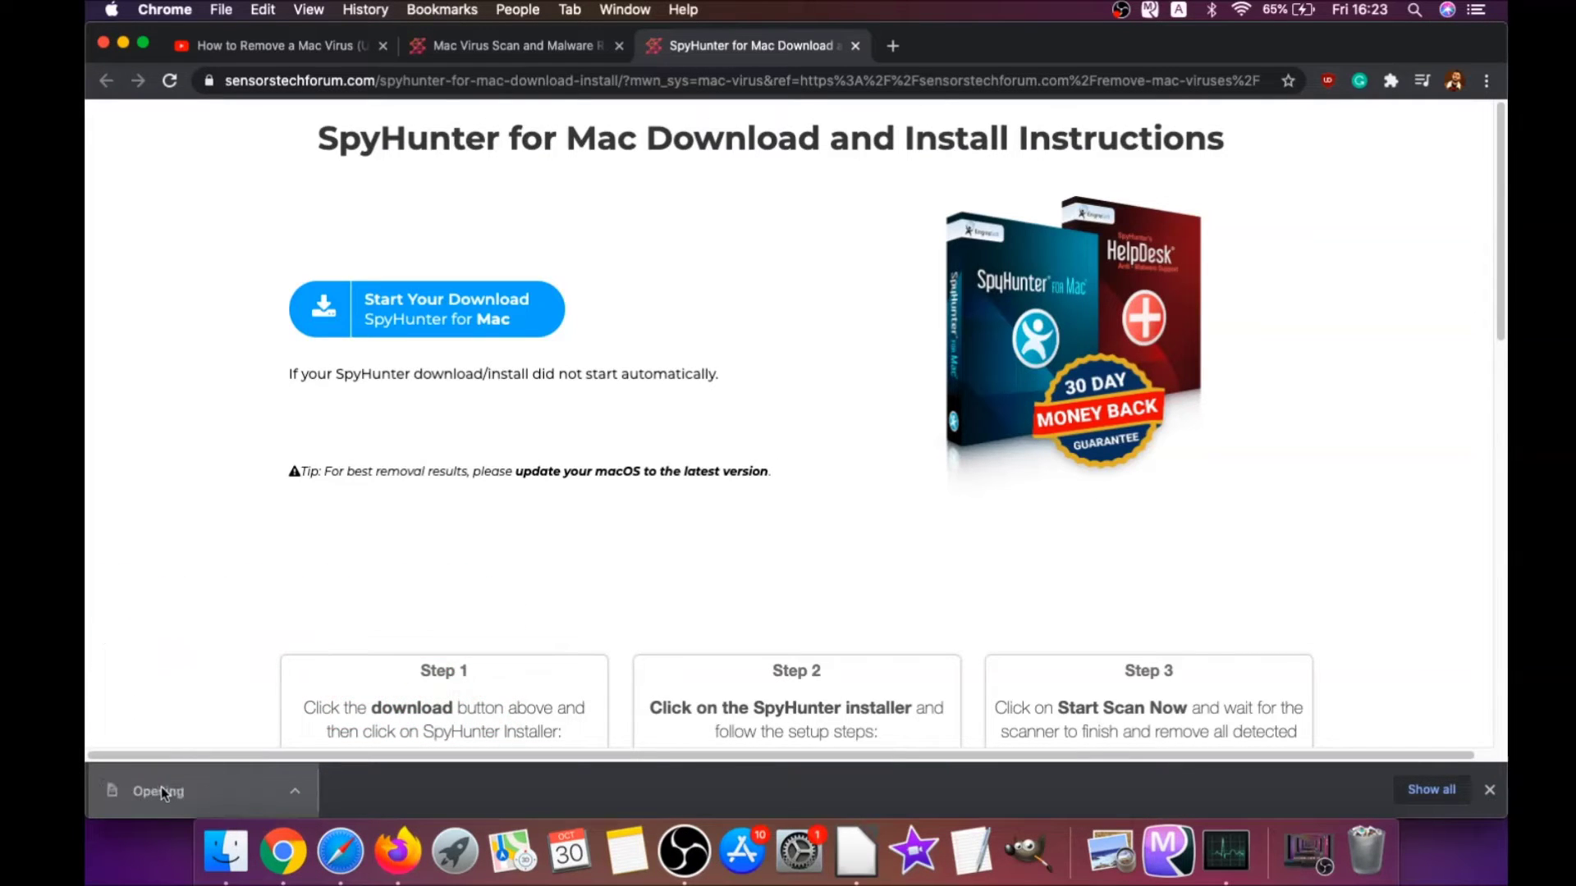
left_click(123, 44)
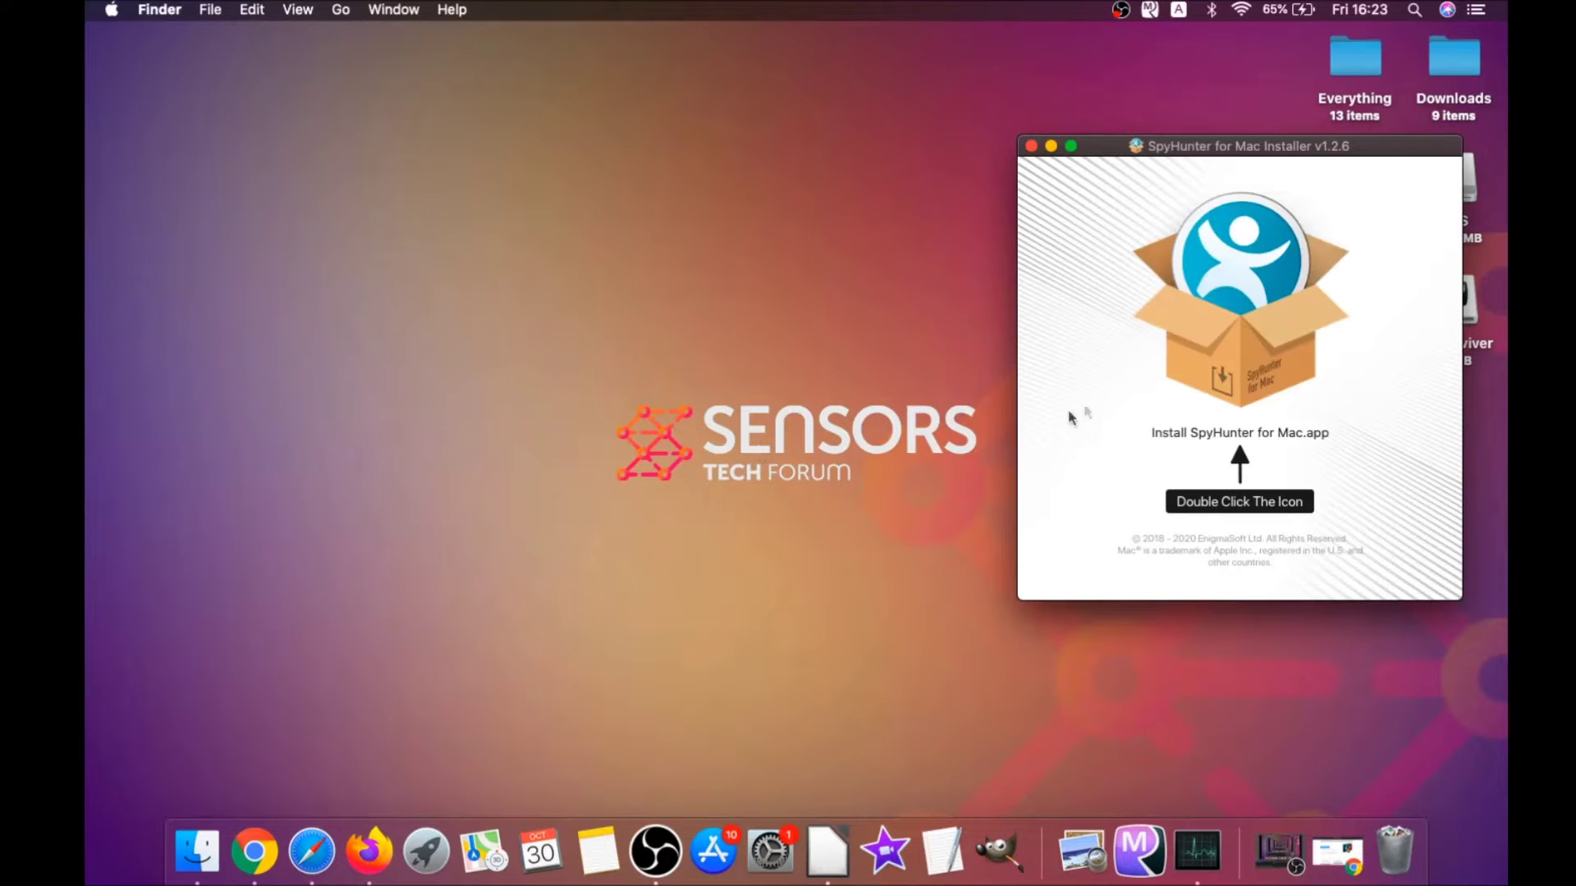
Launch Install SpyHunter for Mac.app and approve it in the Gatekeeper prompt.
double_click(1225, 352)
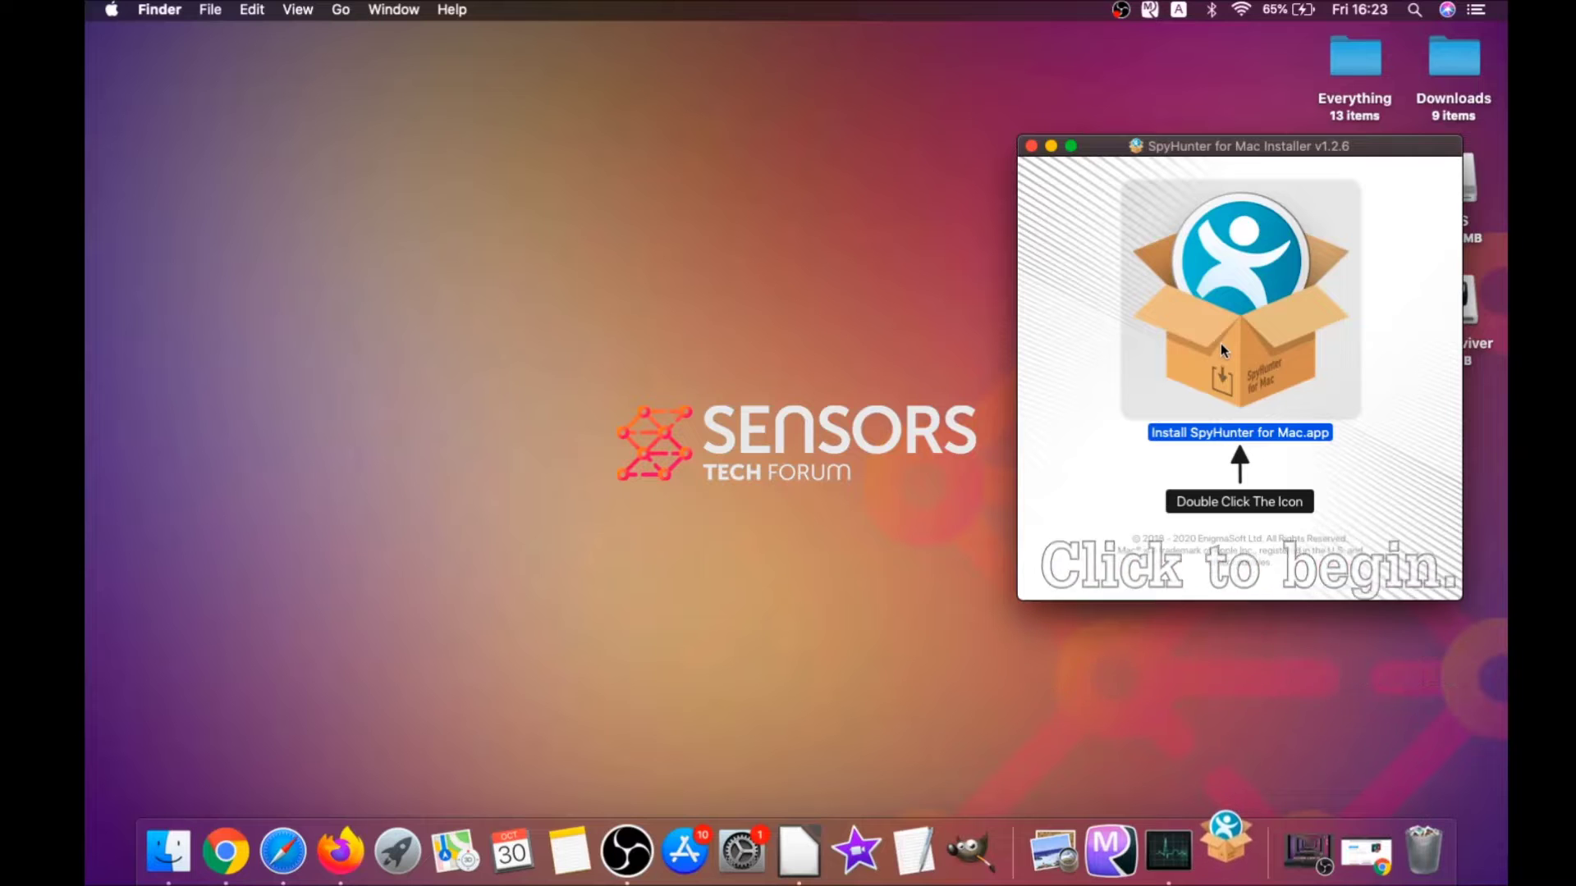
left_click(1053, 147)
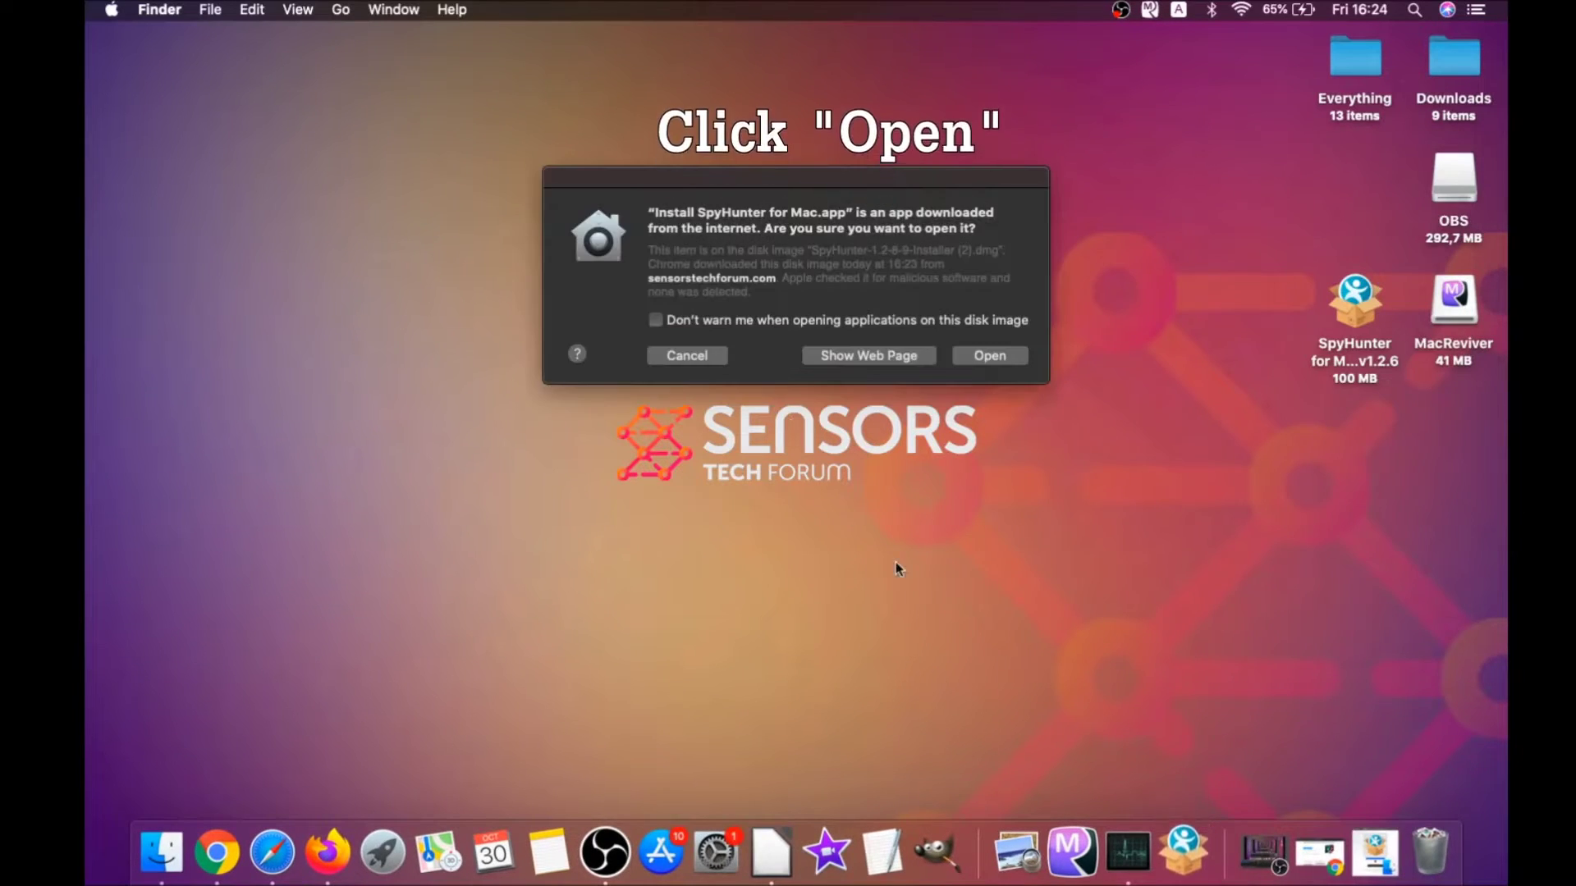
left_click(989, 354)
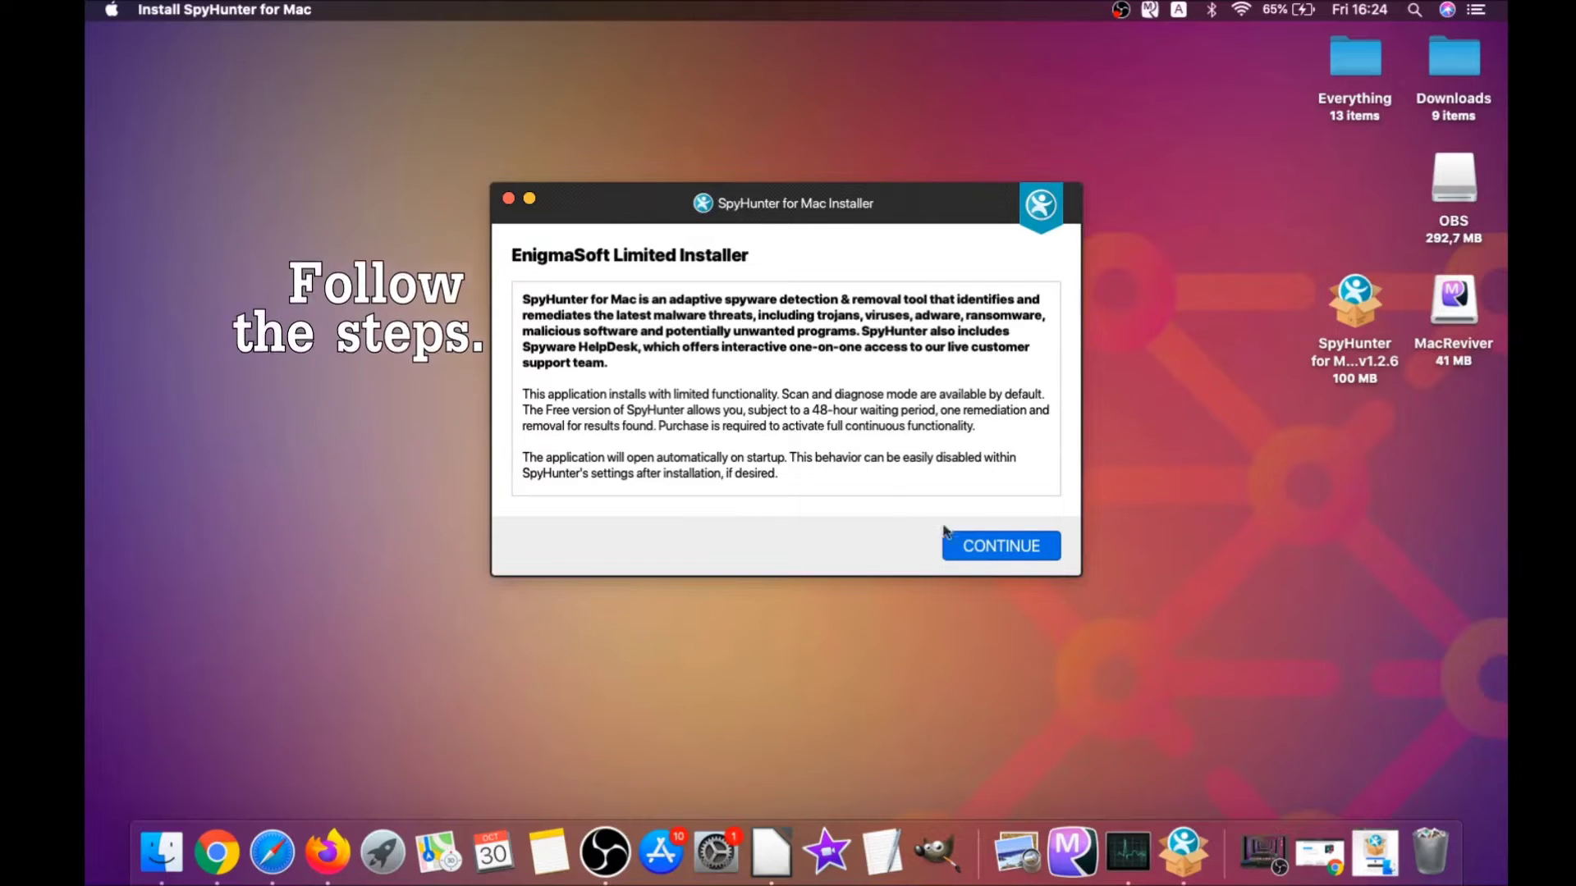
Continue past the introduction and install SpyHunter with the EULA accepted.
left_click(978, 545)
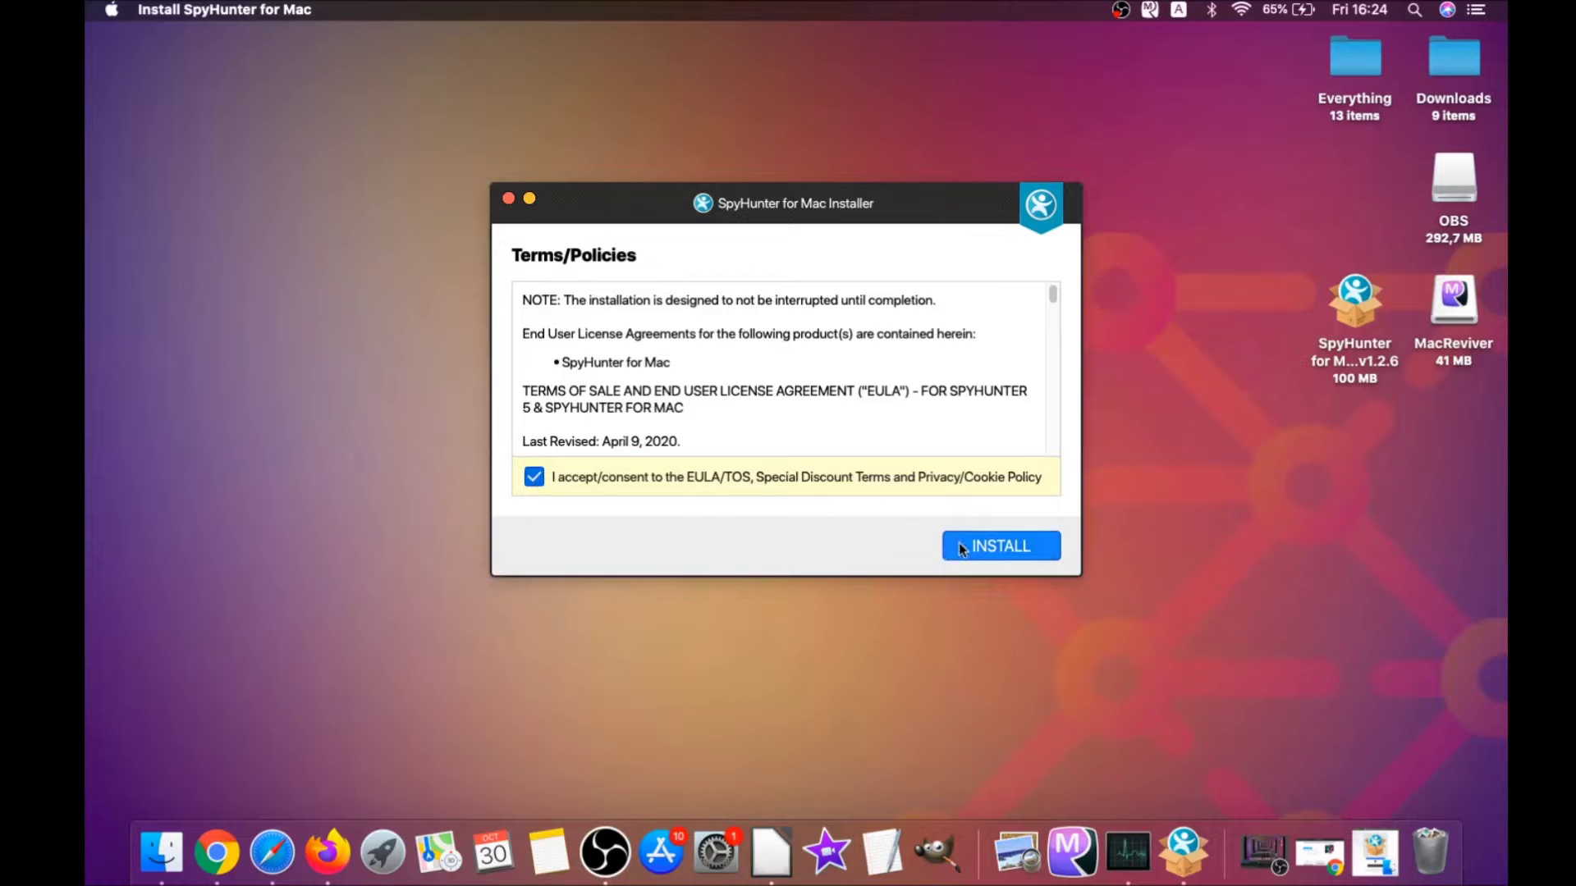
left_click(959, 542)
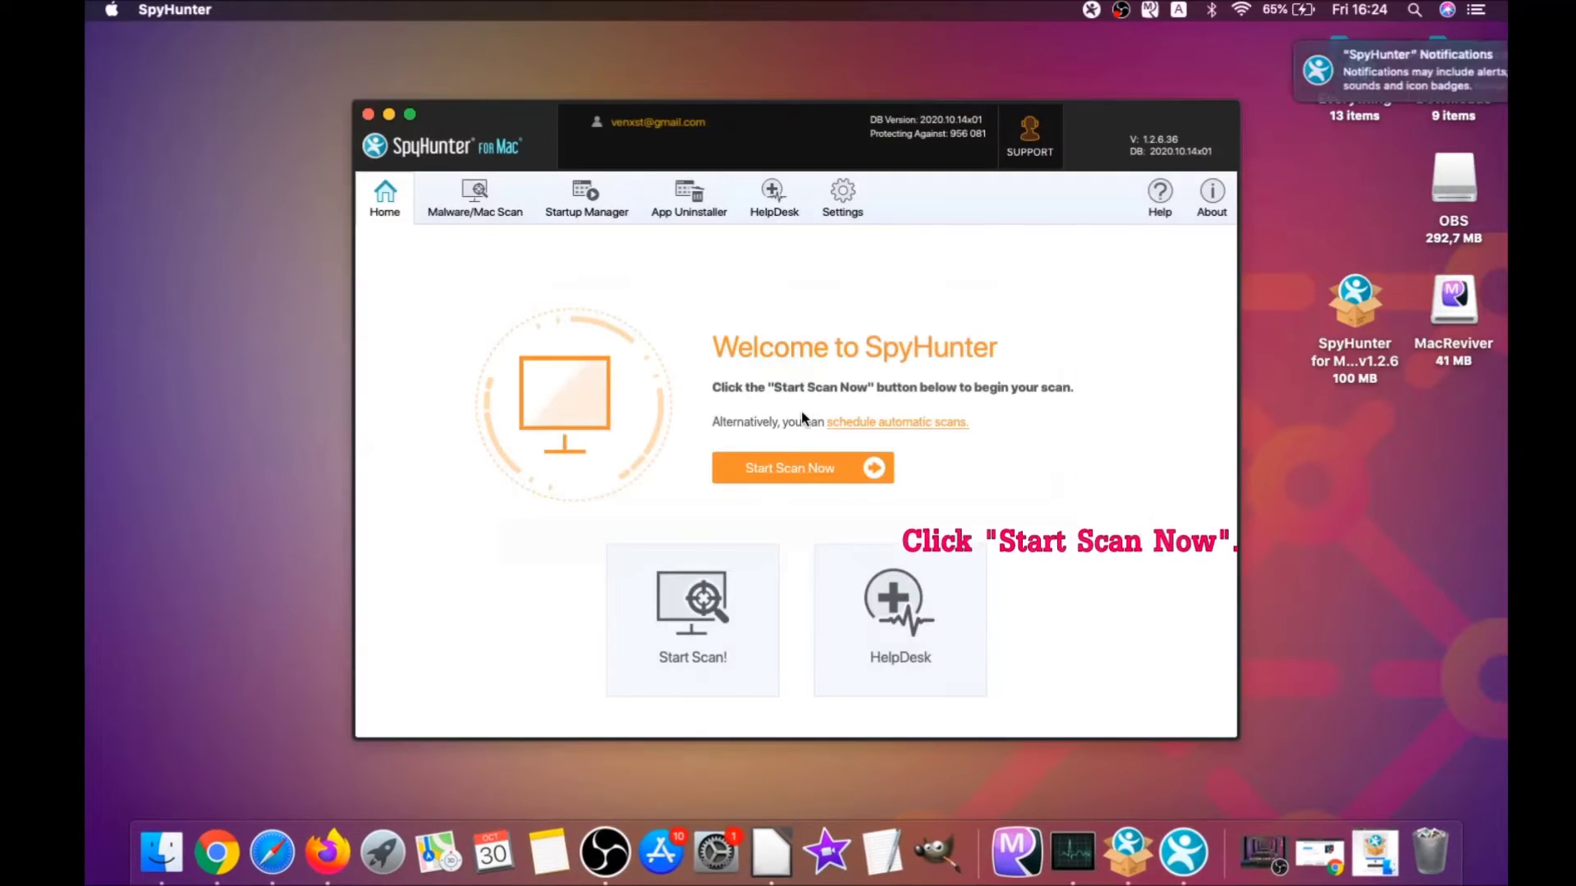
Scan the Mac and remove the detected MacReviverSetup.dmg malware.
left_click(798, 467)
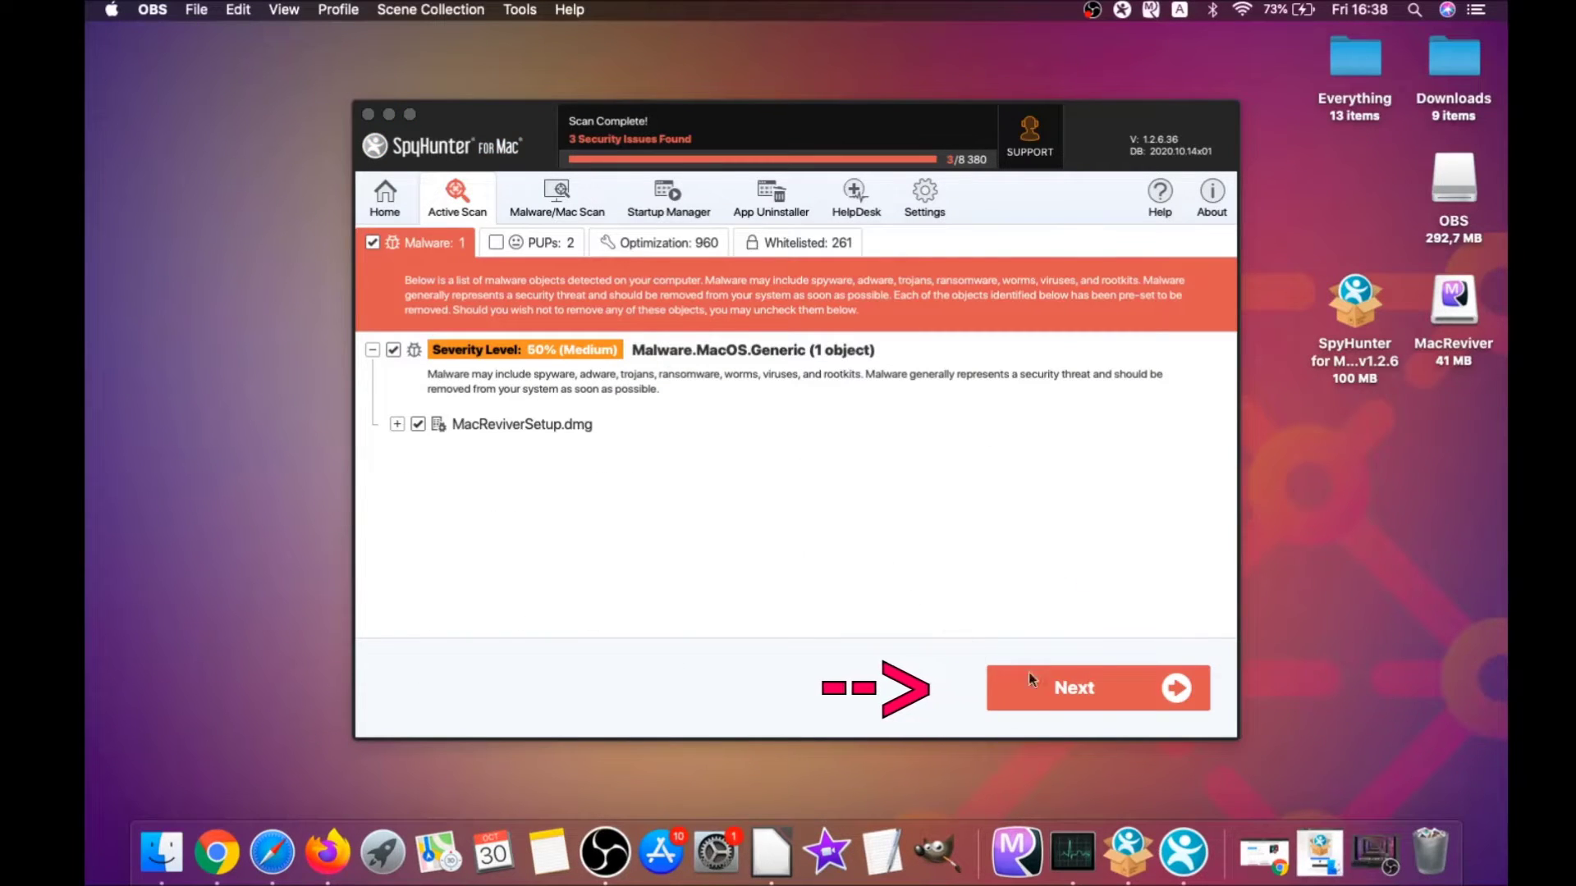
left_click(1082, 695)
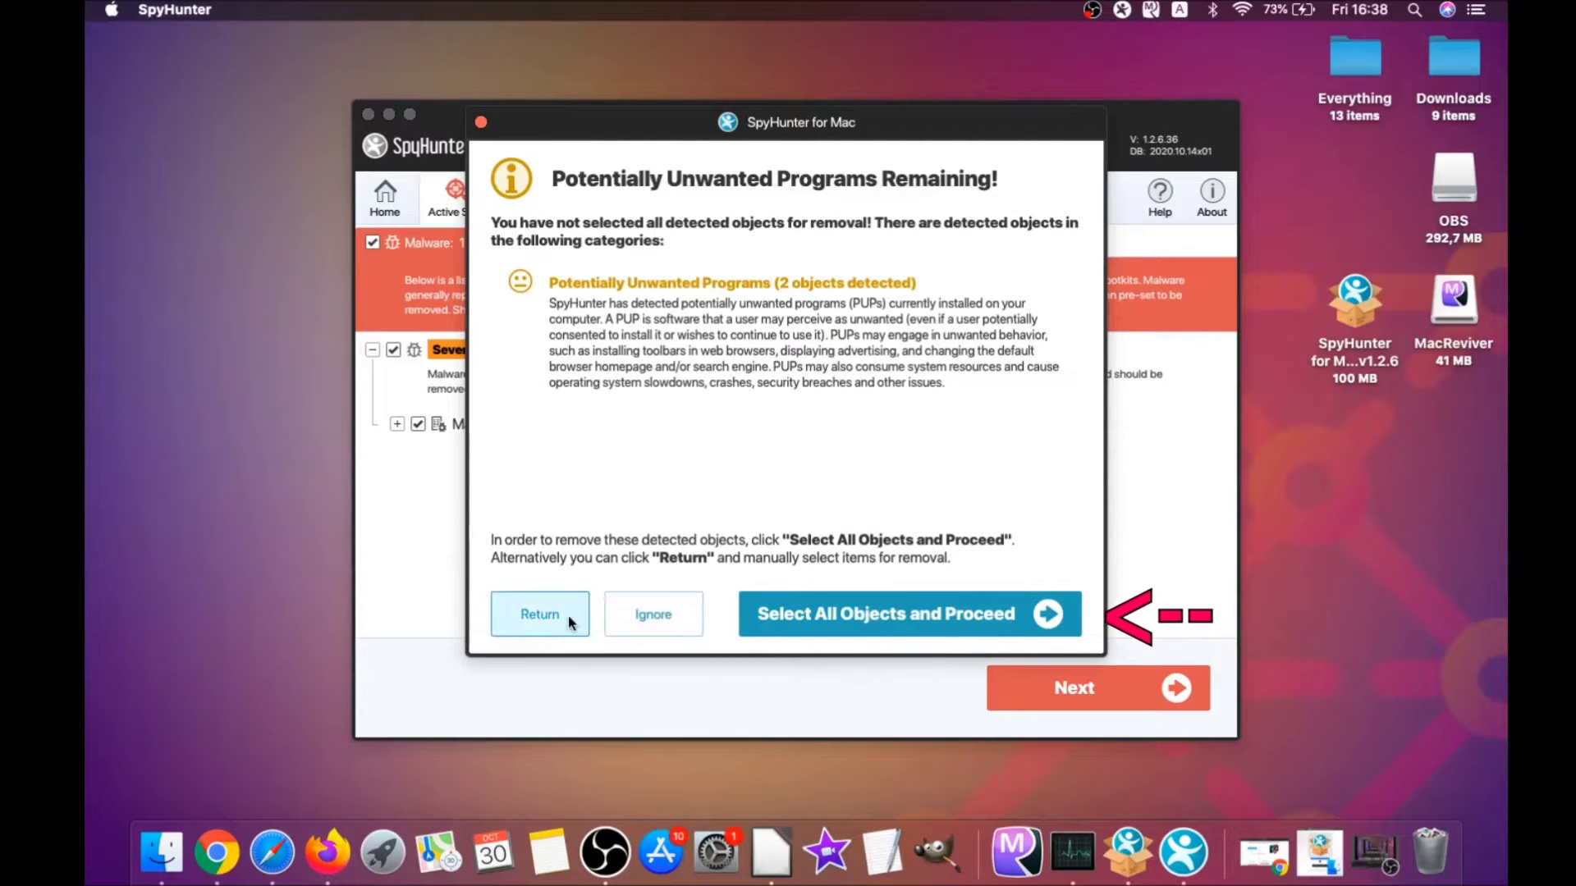
left_click(653, 615)
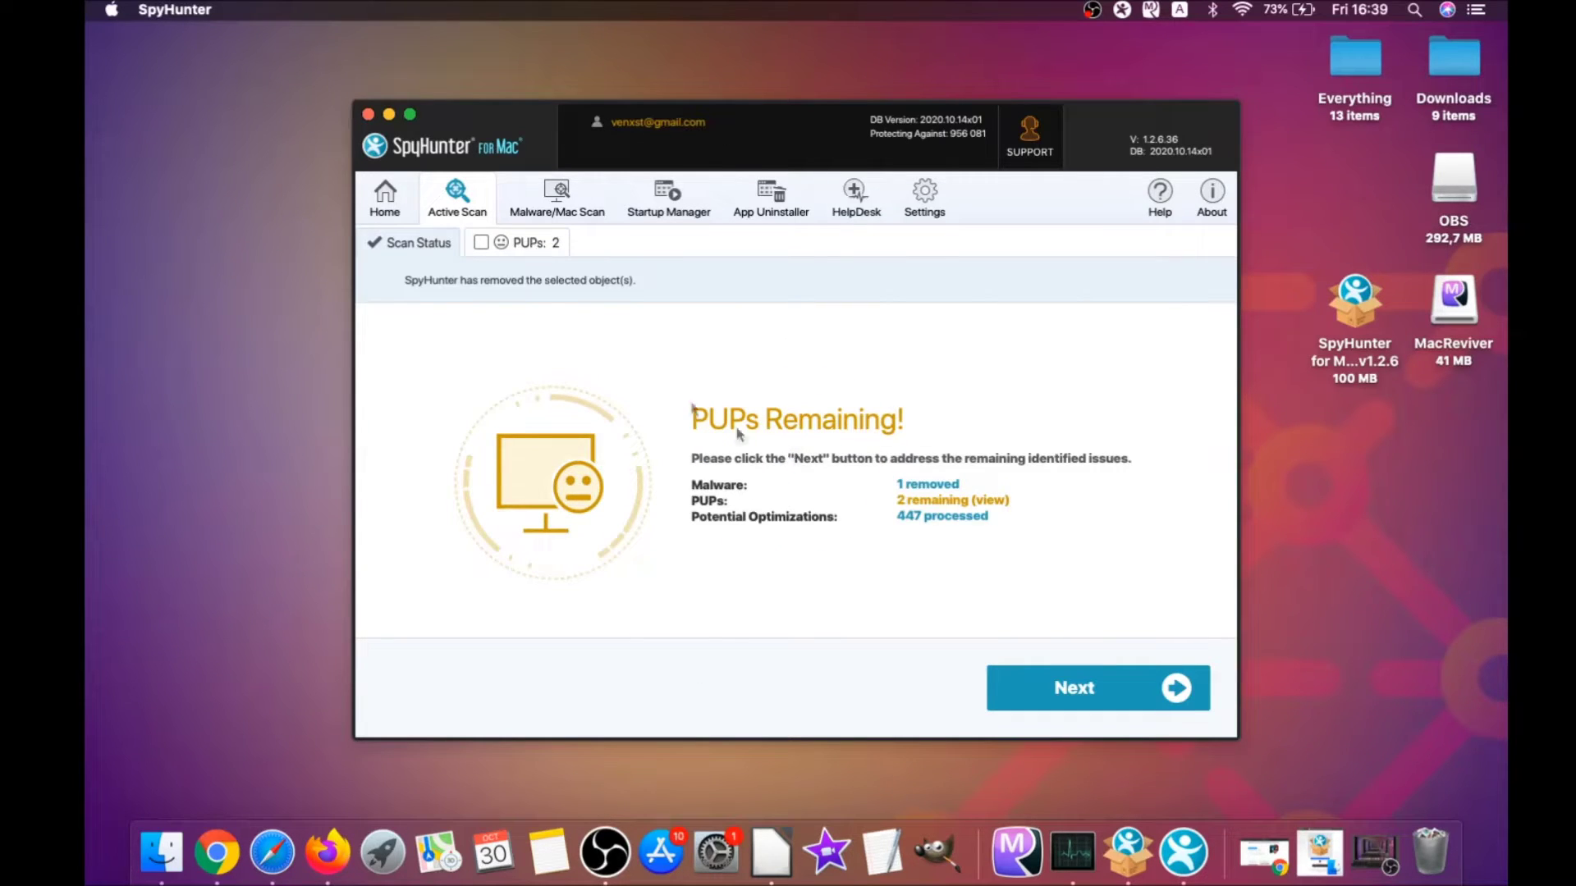
Remove the two MacReviver unwanted programs listed under PUPs and finish.
left_click(531, 242)
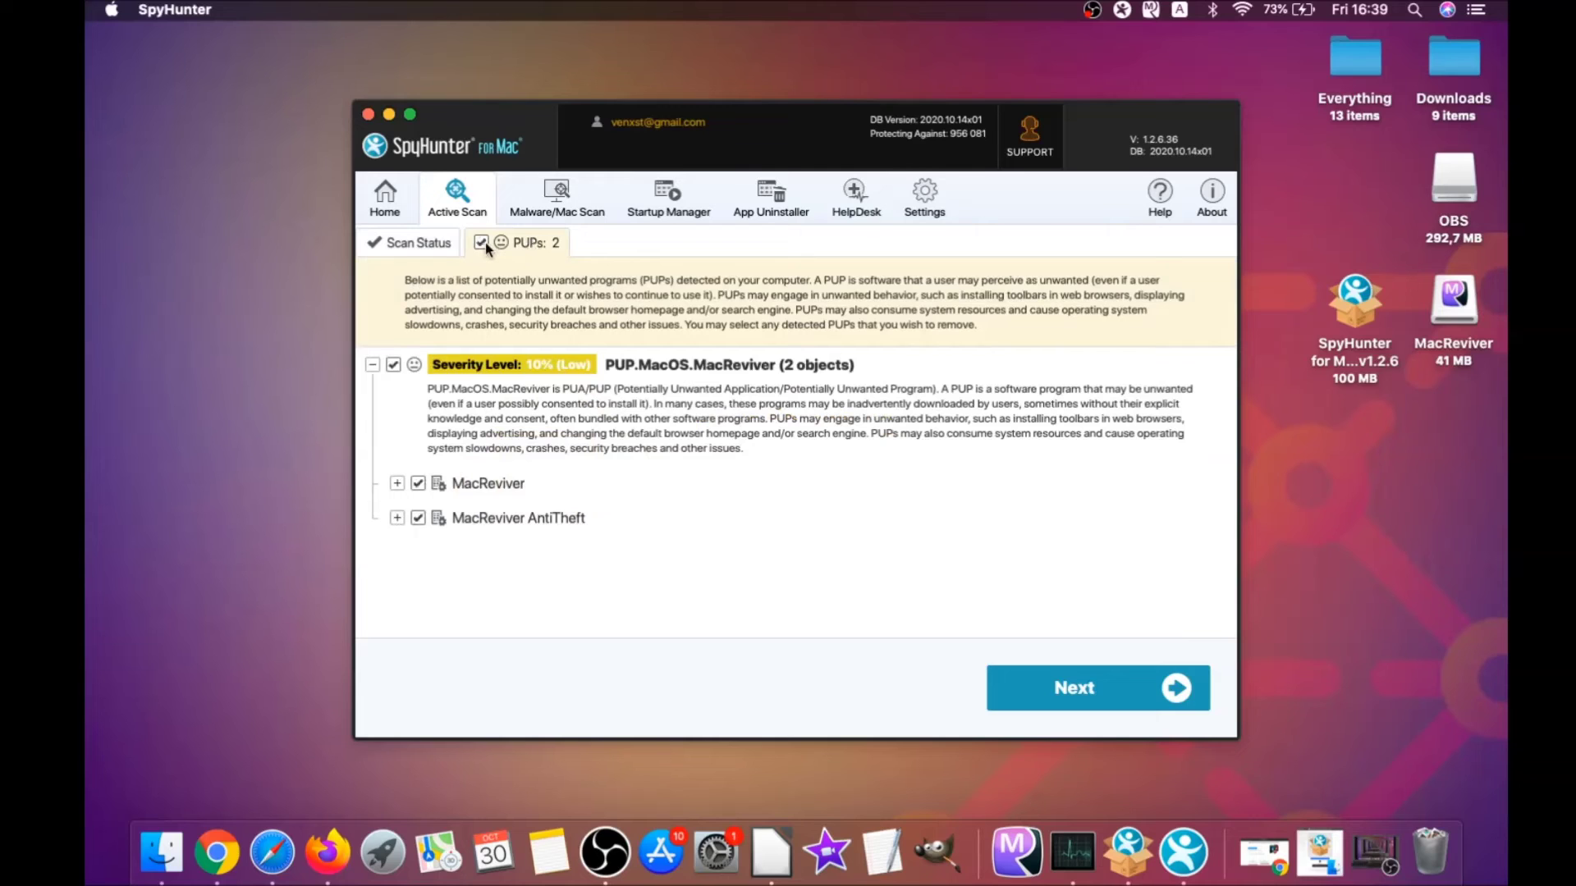
left_click(1096, 688)
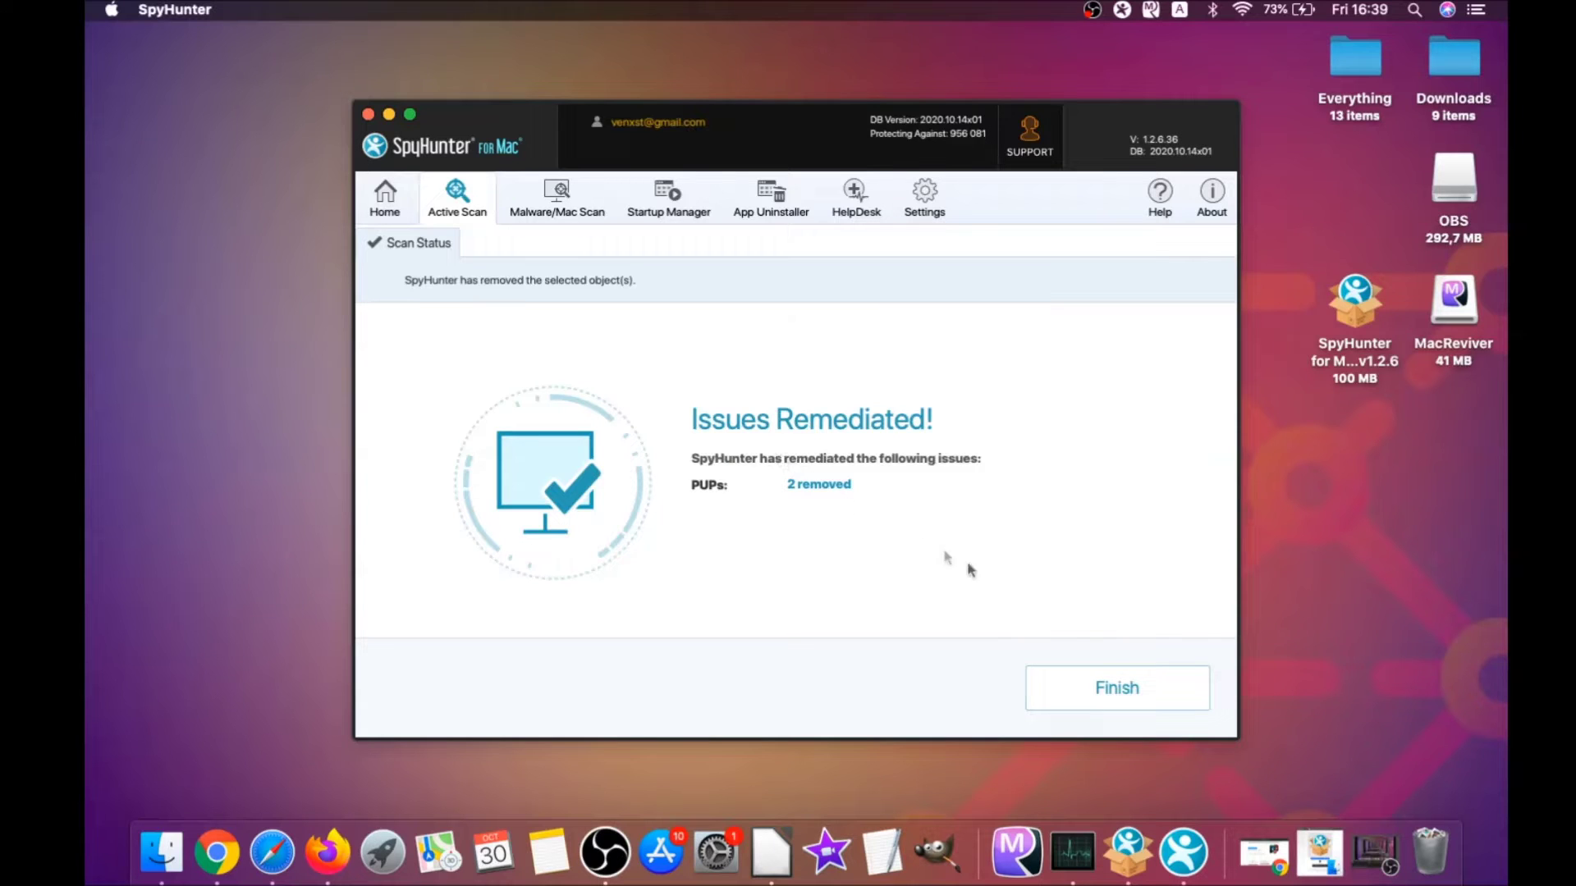
left_click(1124, 688)
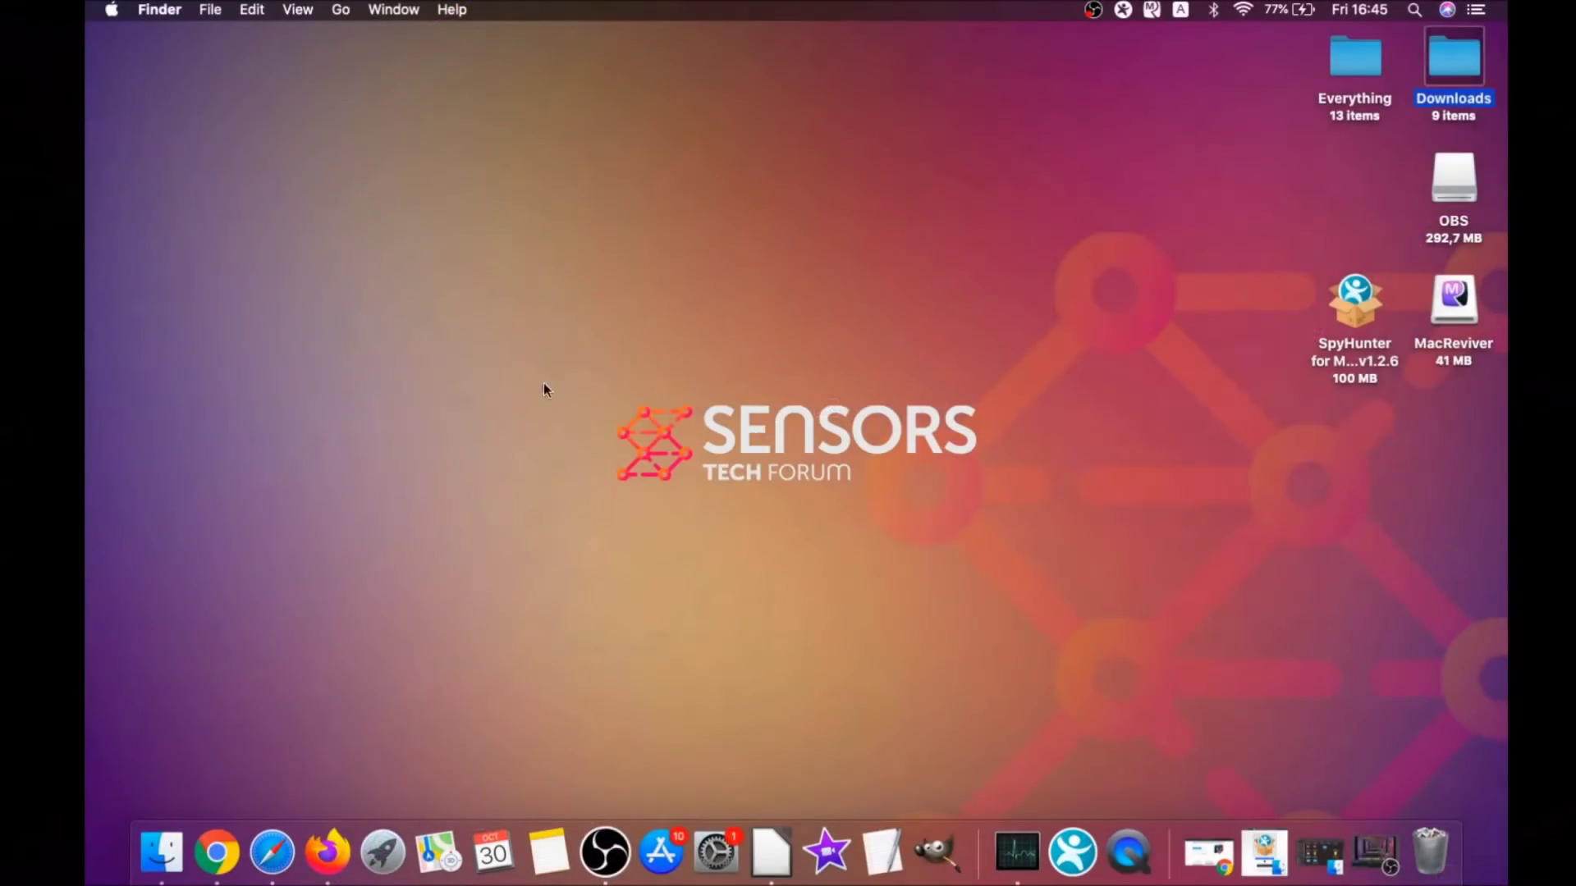
Drag MacReviver.app from the Applications folder to the Bin, then close the Finder window.
left_click(340, 10)
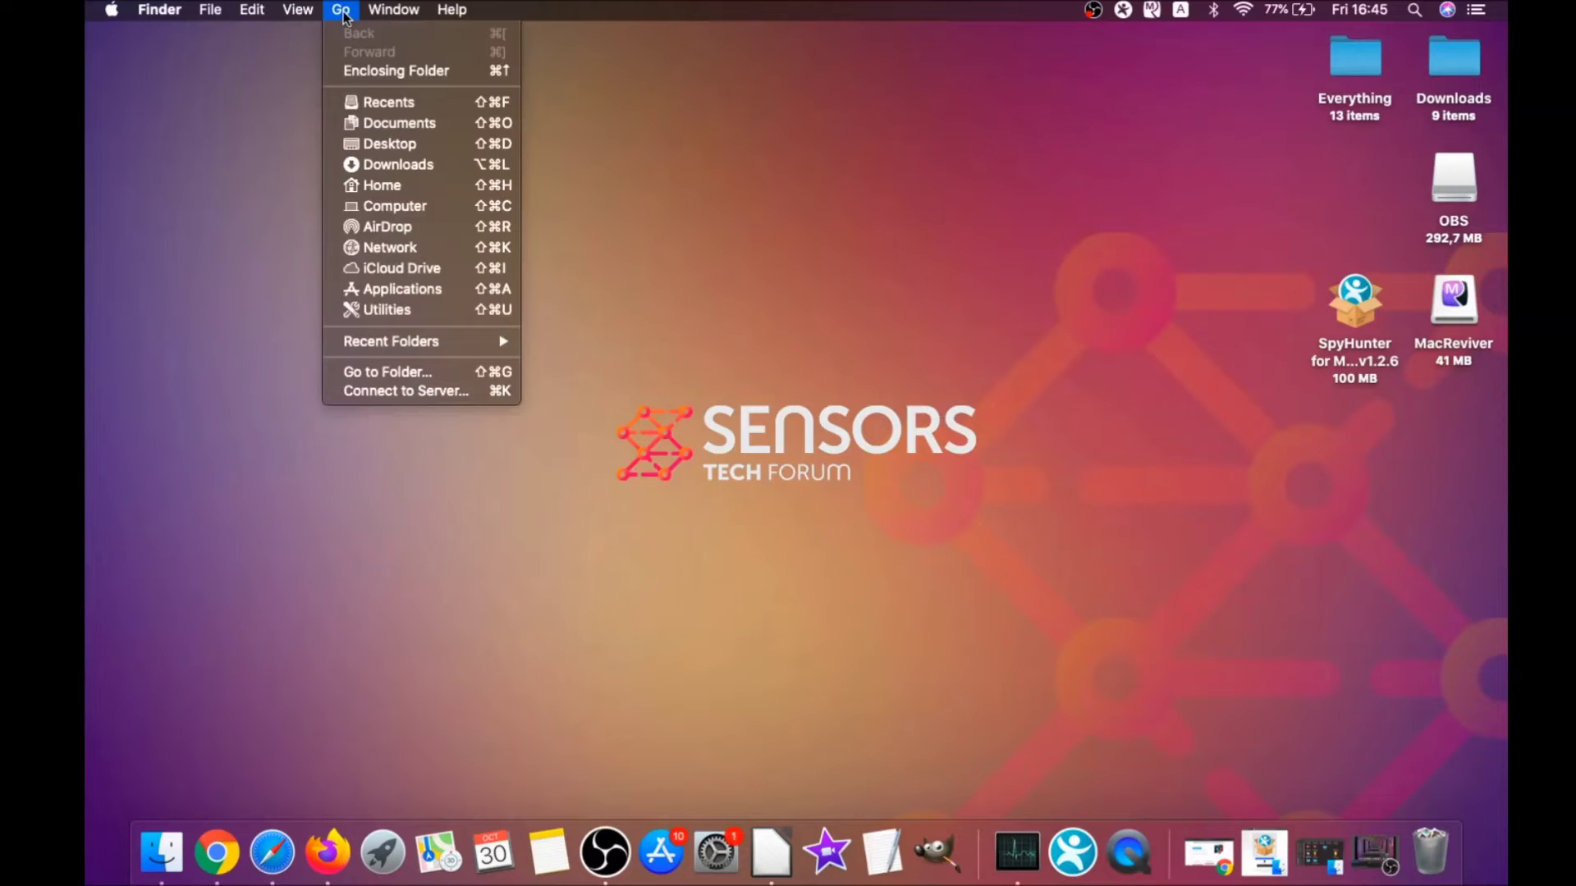
left_click(397, 291)
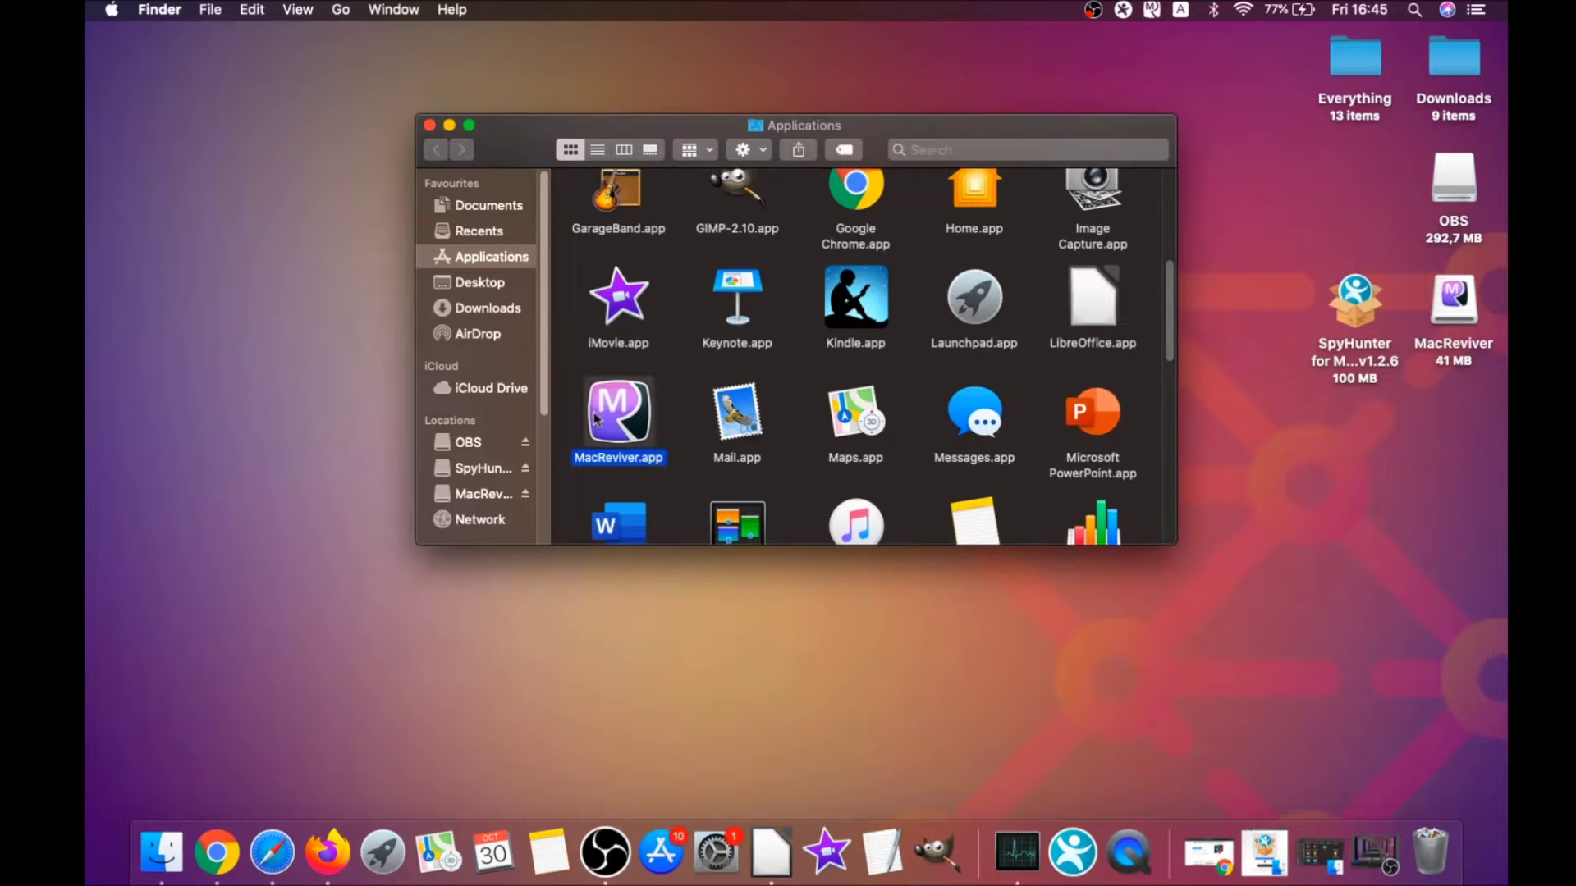
left_click_drag(665, 413, 1456, 825)
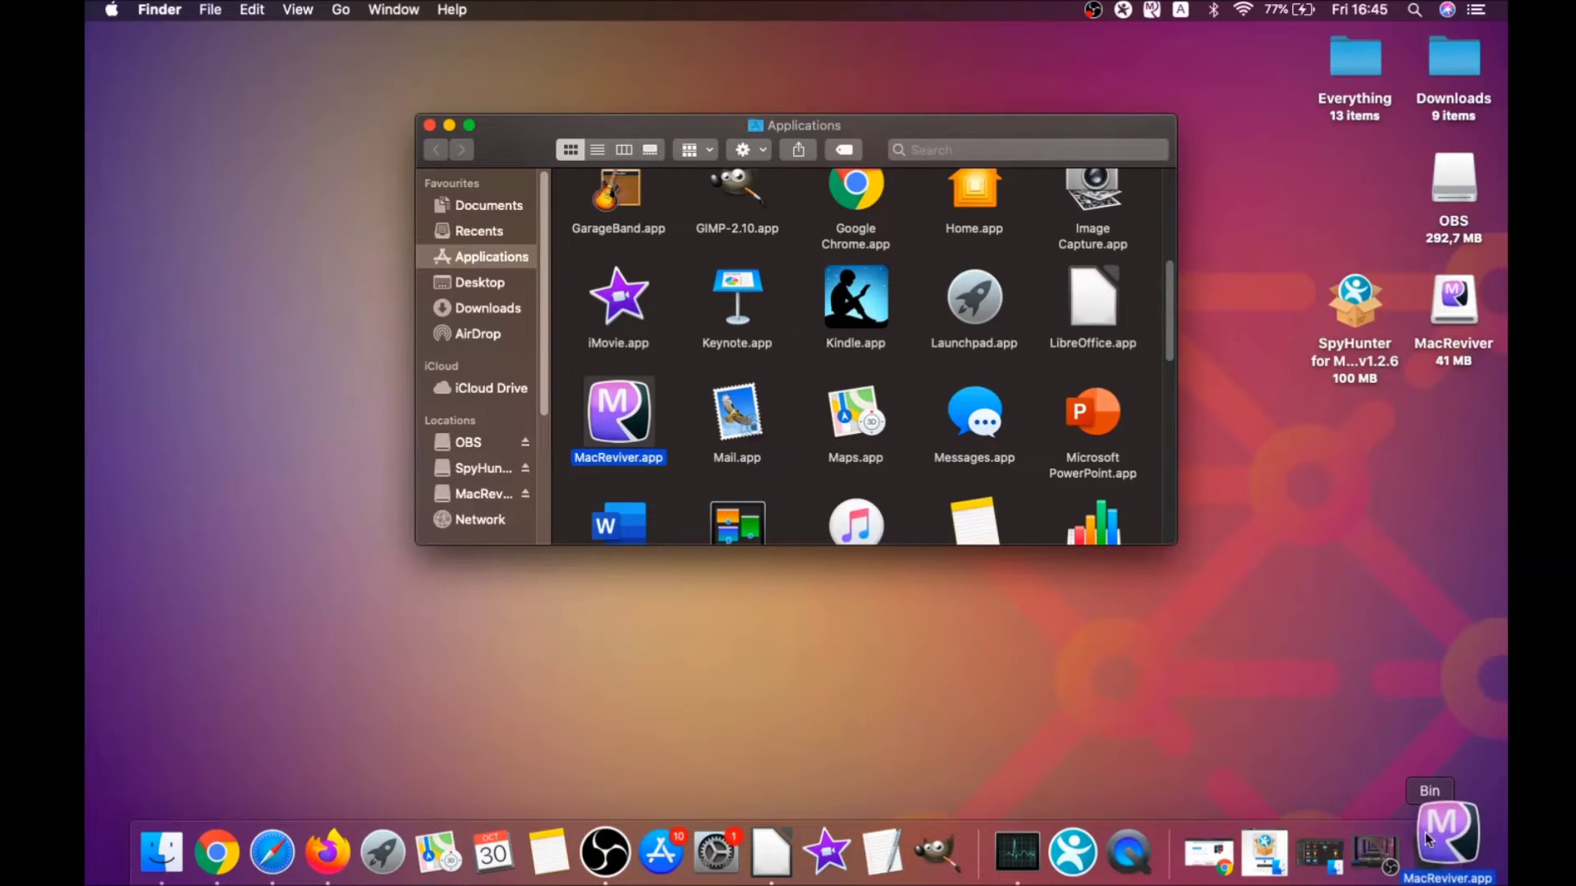
left_click(432, 126)
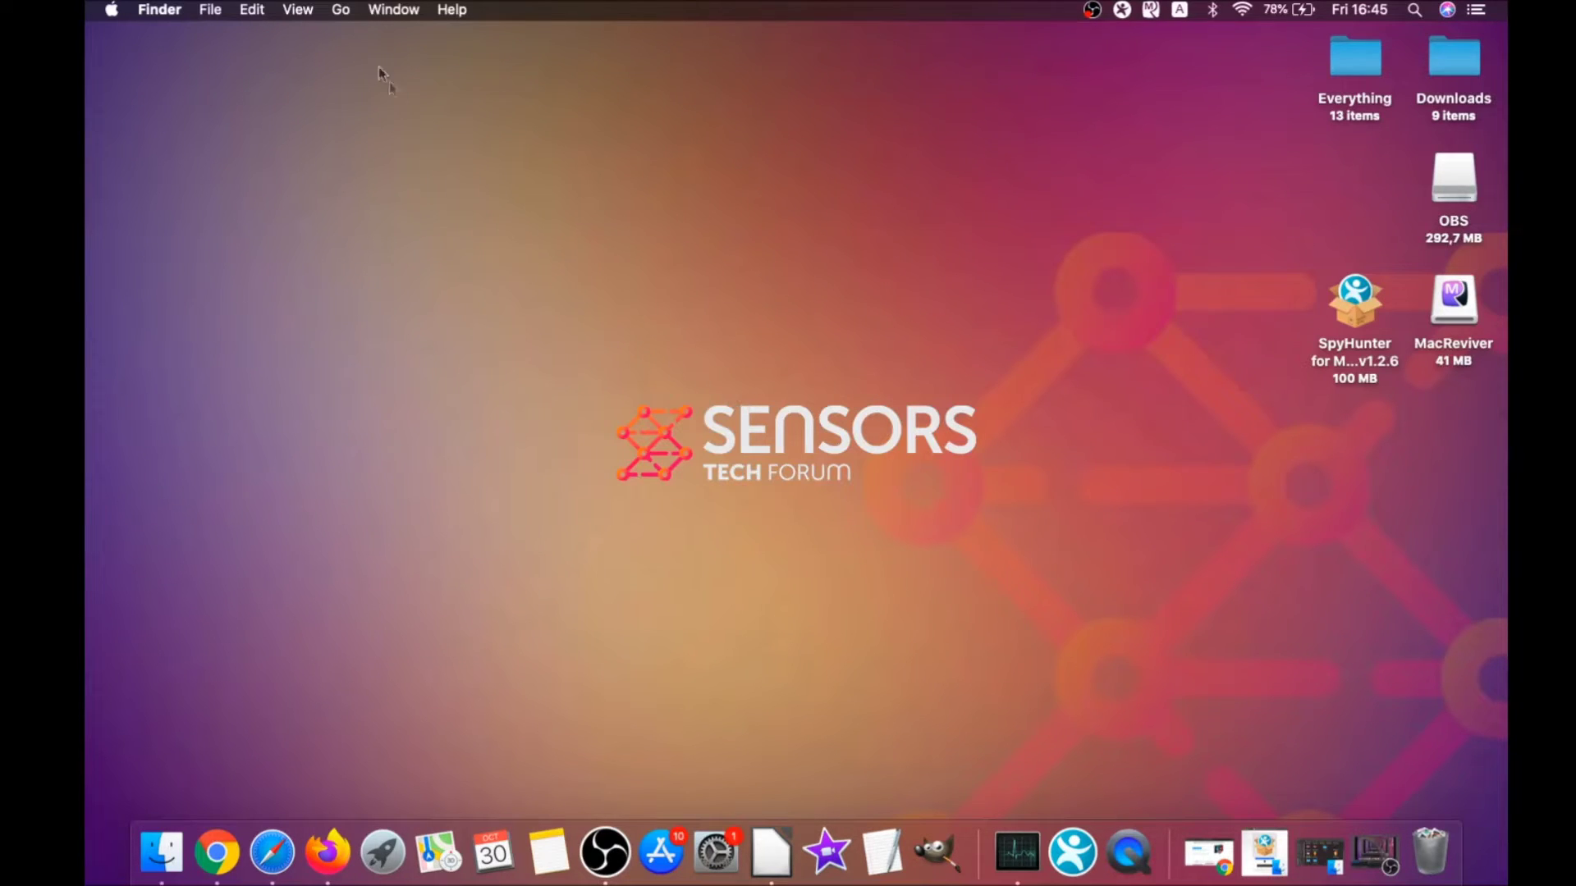
Launch Activity Monitor from Utilities and select the ReviverSoft process.
left_click(343, 11)
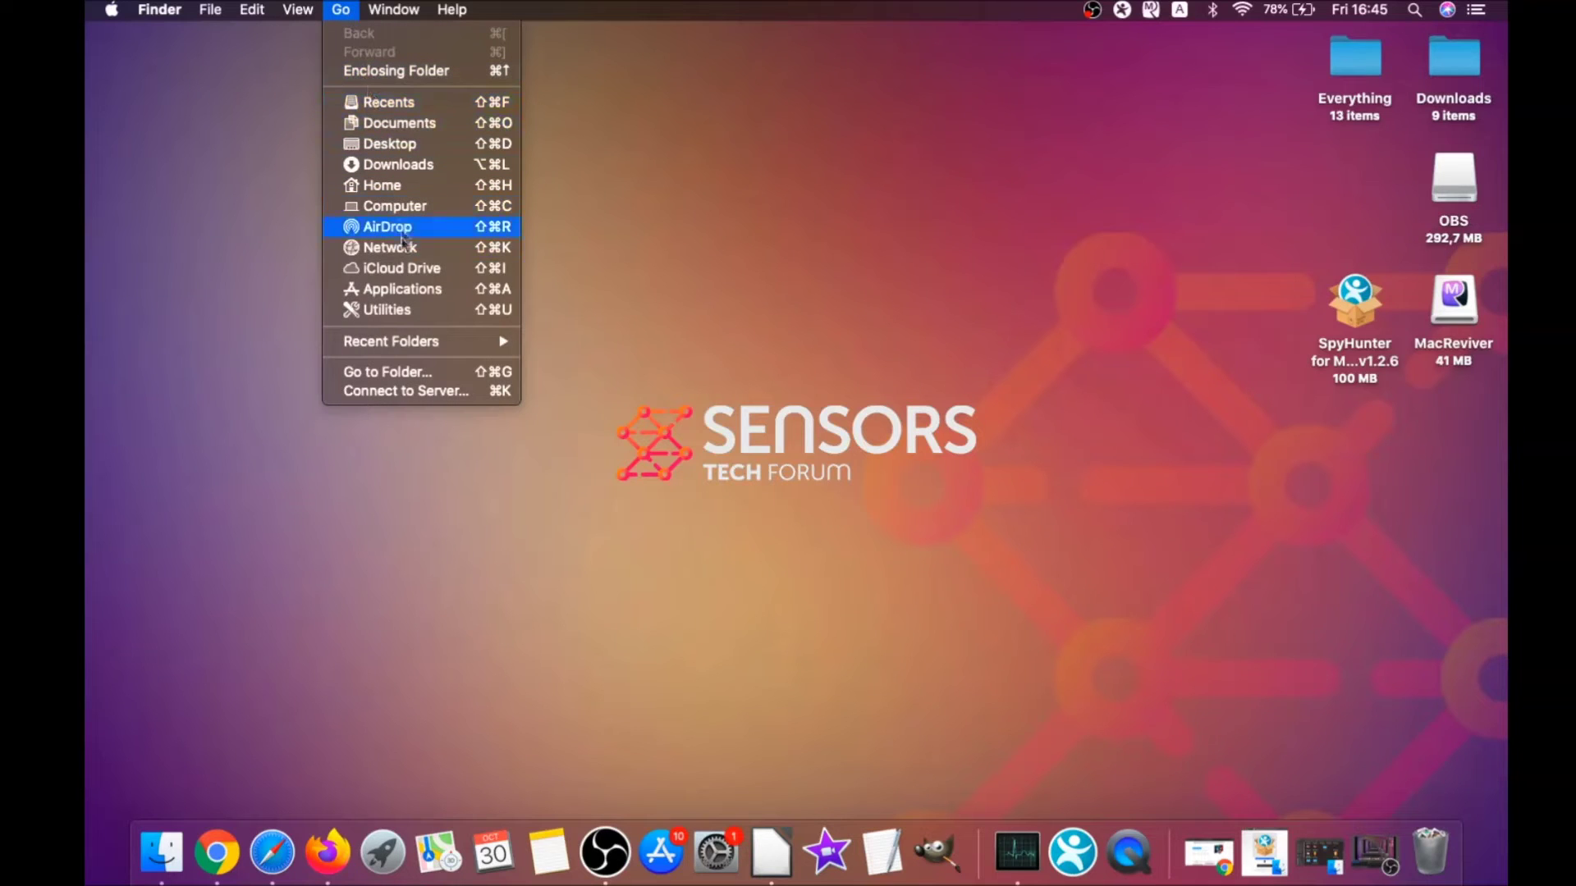
left_click(415, 316)
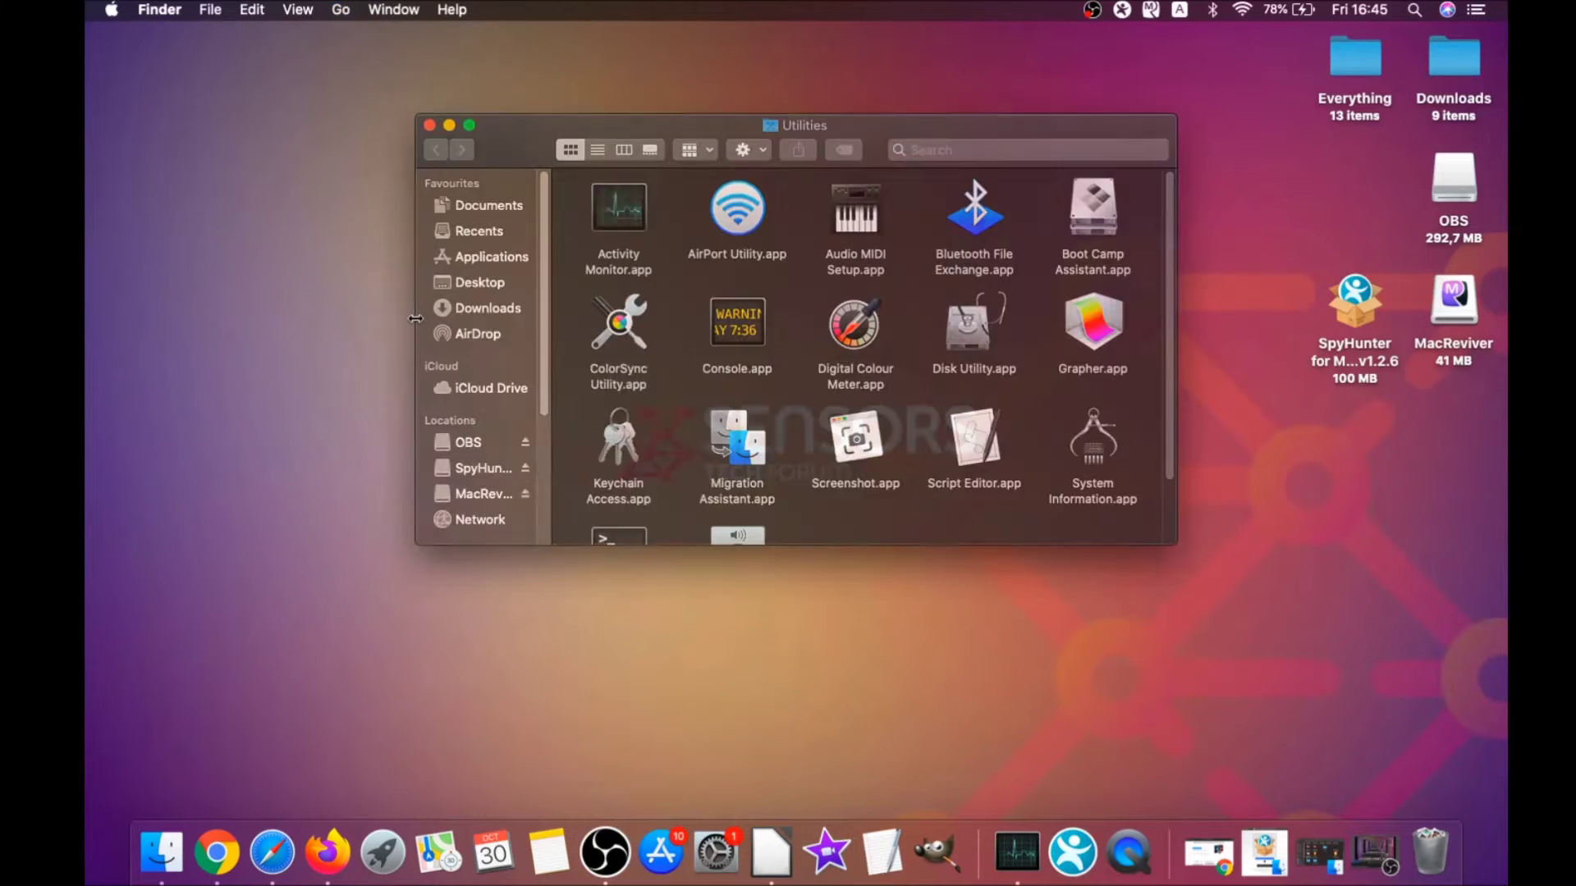
double_click(621, 216)
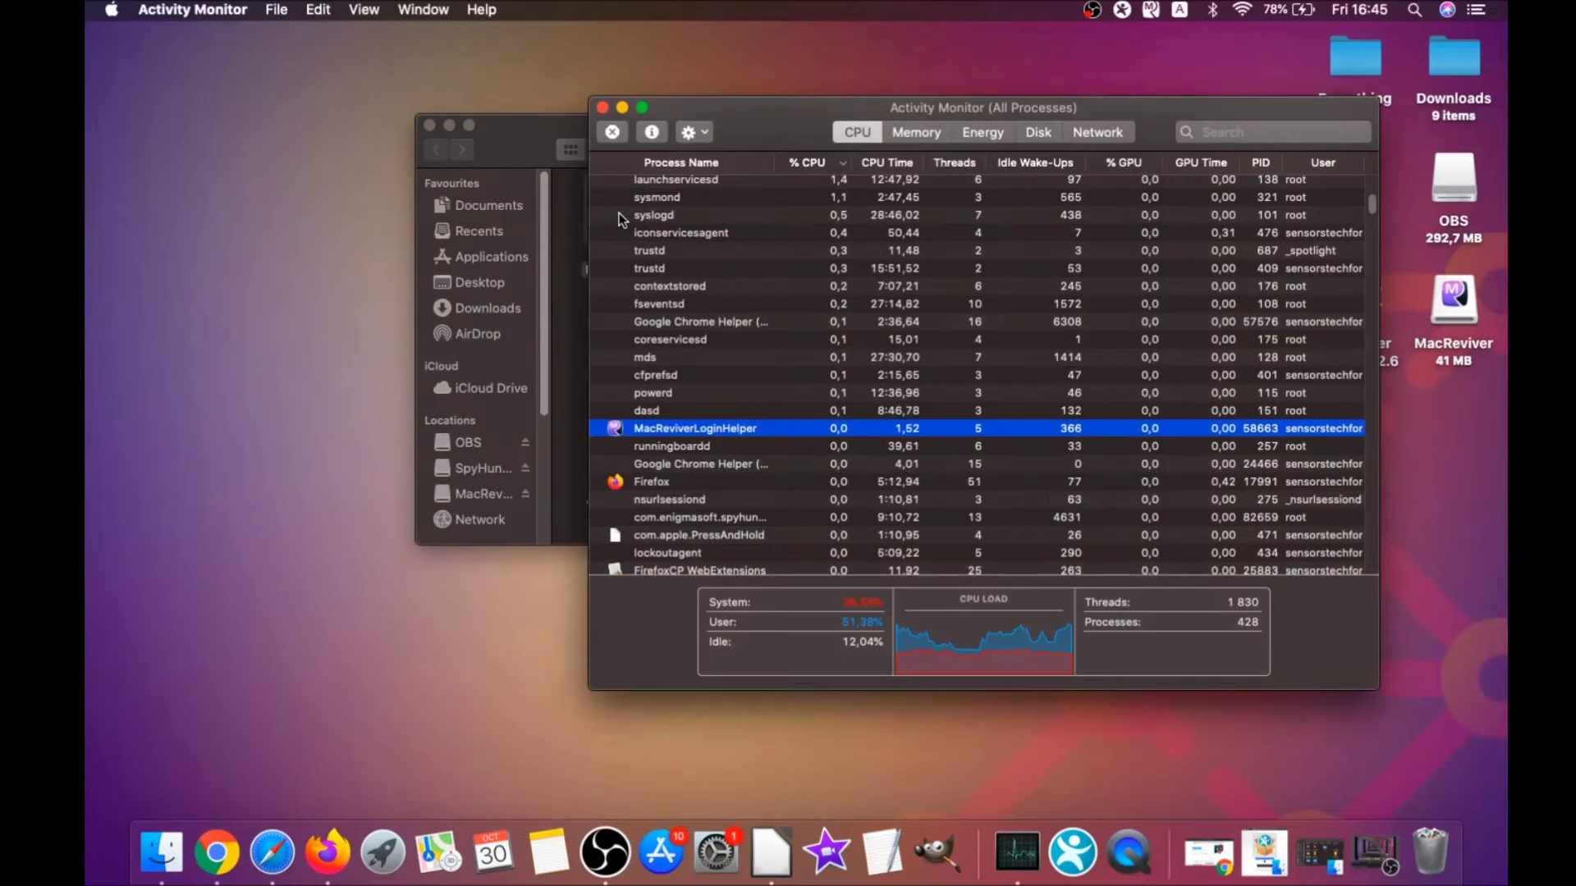
left_click(670, 434)
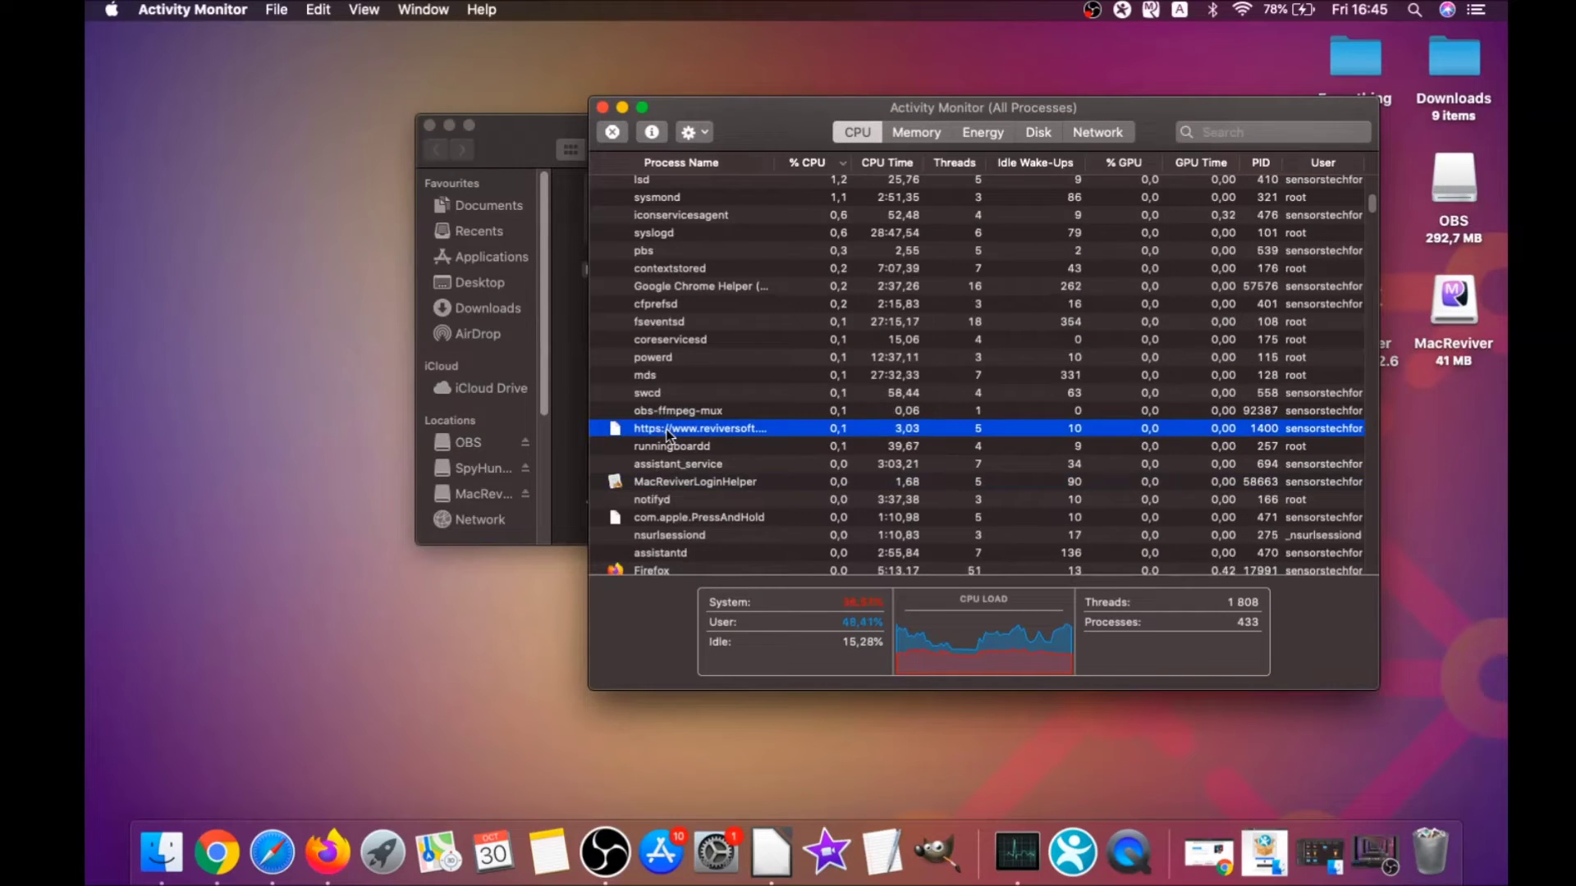
scroll(673, 431, "down", 5)
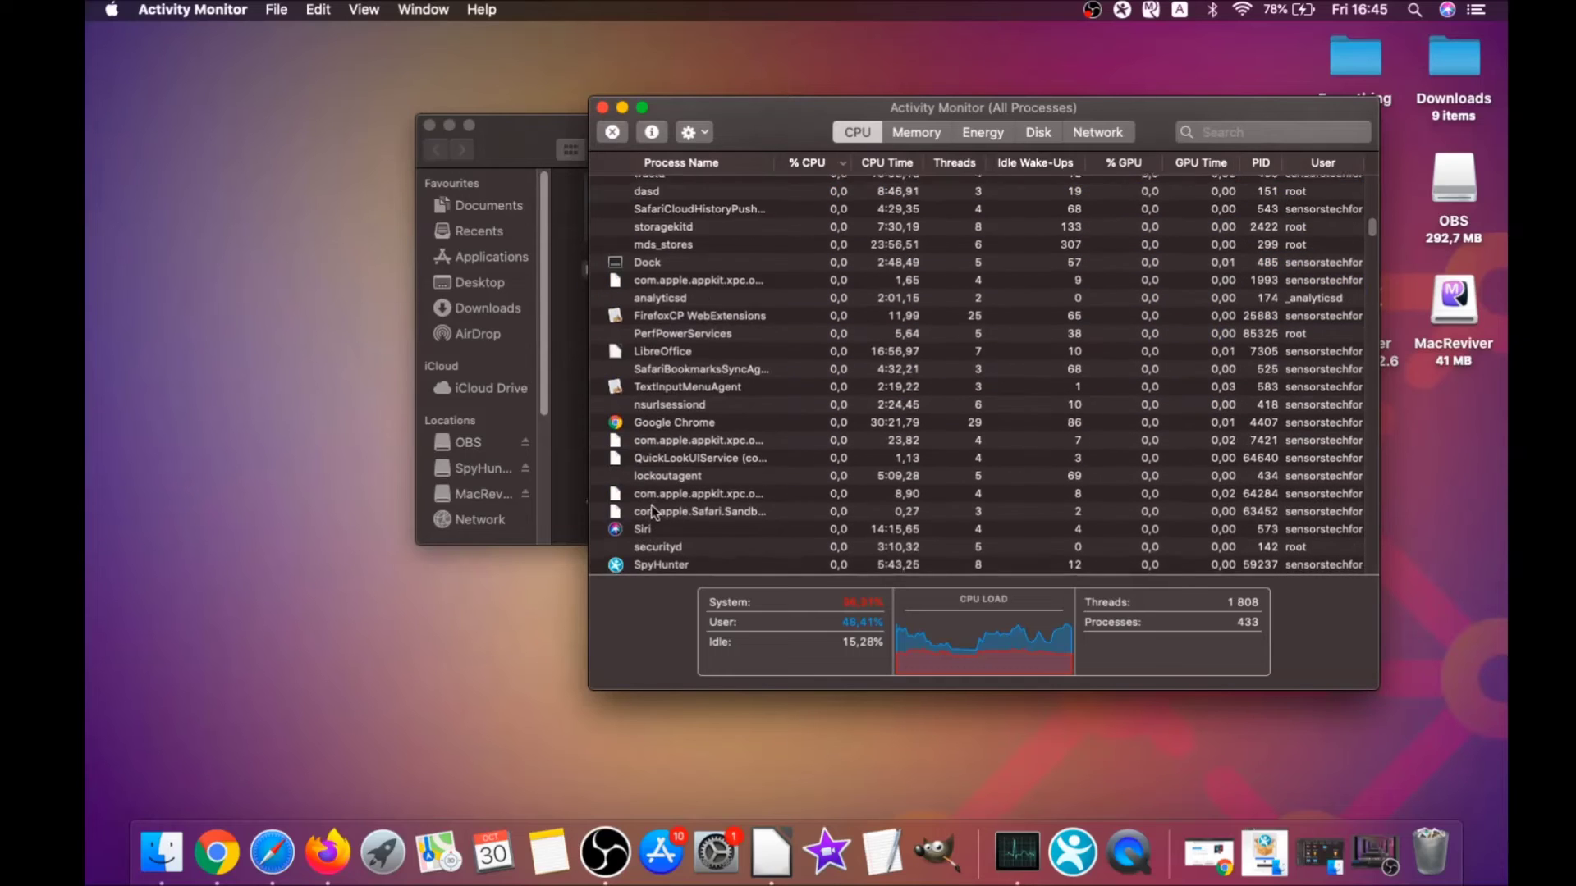
scroll(652, 499, "down", 5)
scroll(657, 494, "down", 5)
scroll(657, 494, "down", 5)
scroll(665, 456, "down", 5)
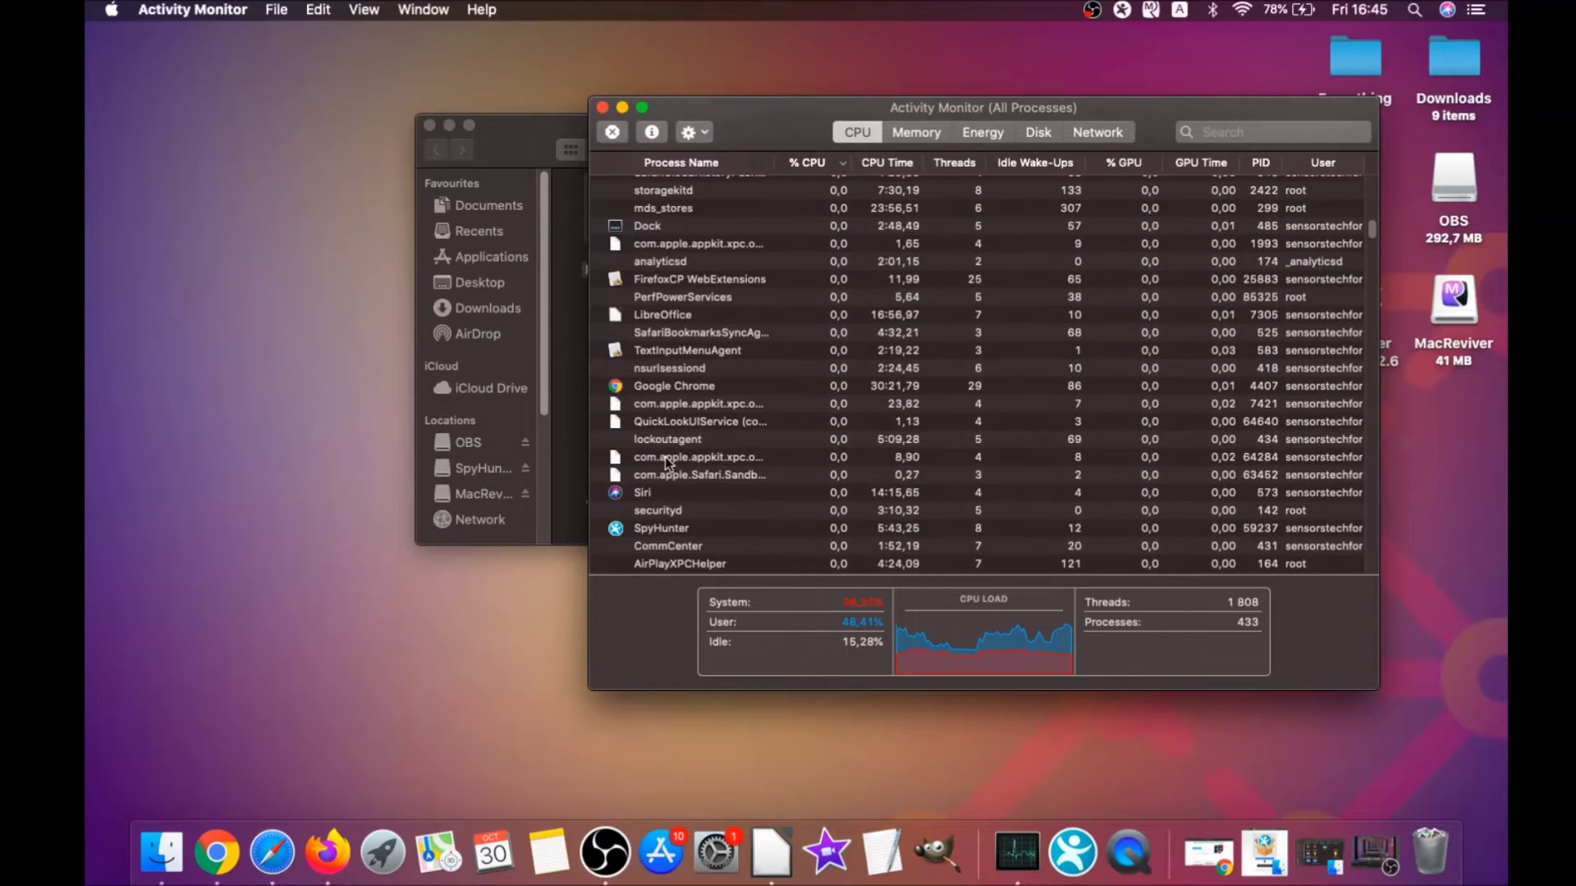
scroll(665, 456, "up", 4)
scroll(665, 456, "up", 4)
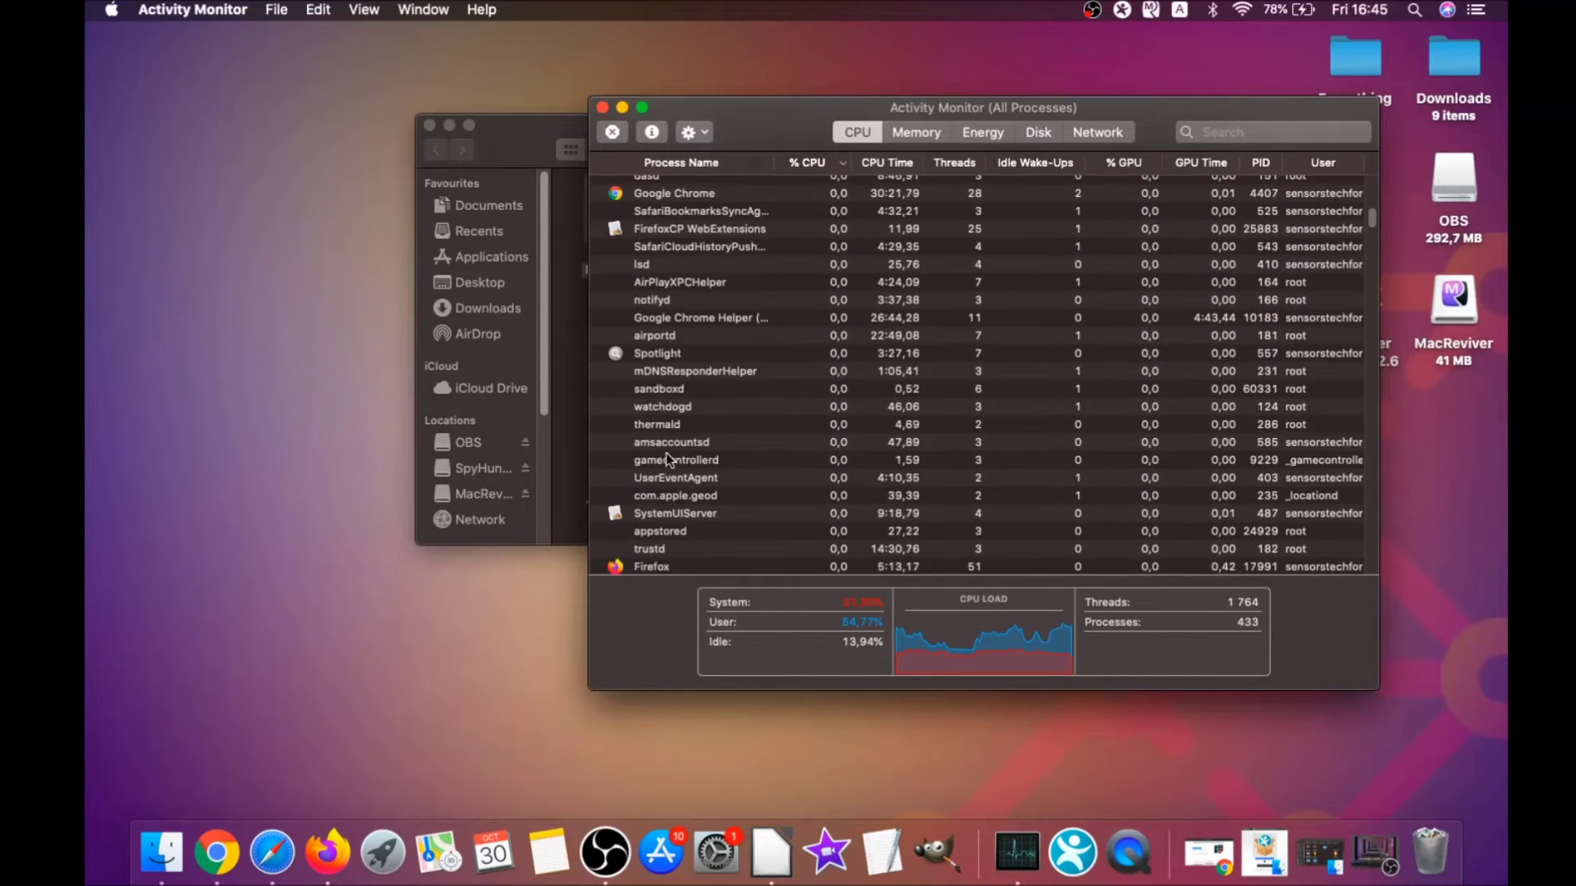
scroll(665, 453, "up", 4)
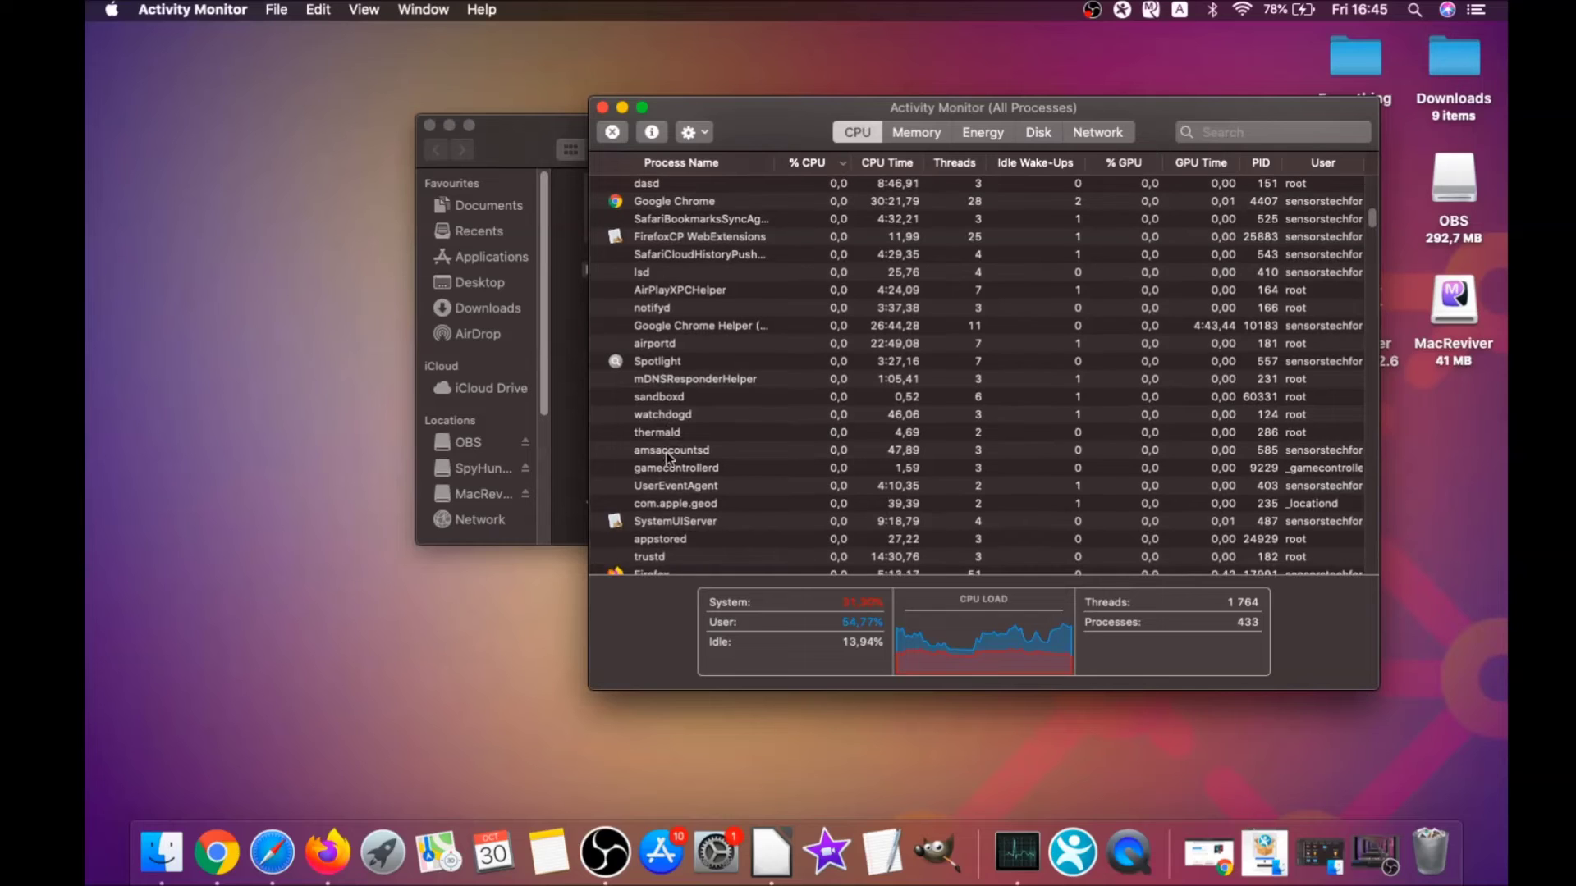
Force quit lsd and MacReviverLoginHelper, then close Activity Monitor and Utilities.
left_click(660, 337)
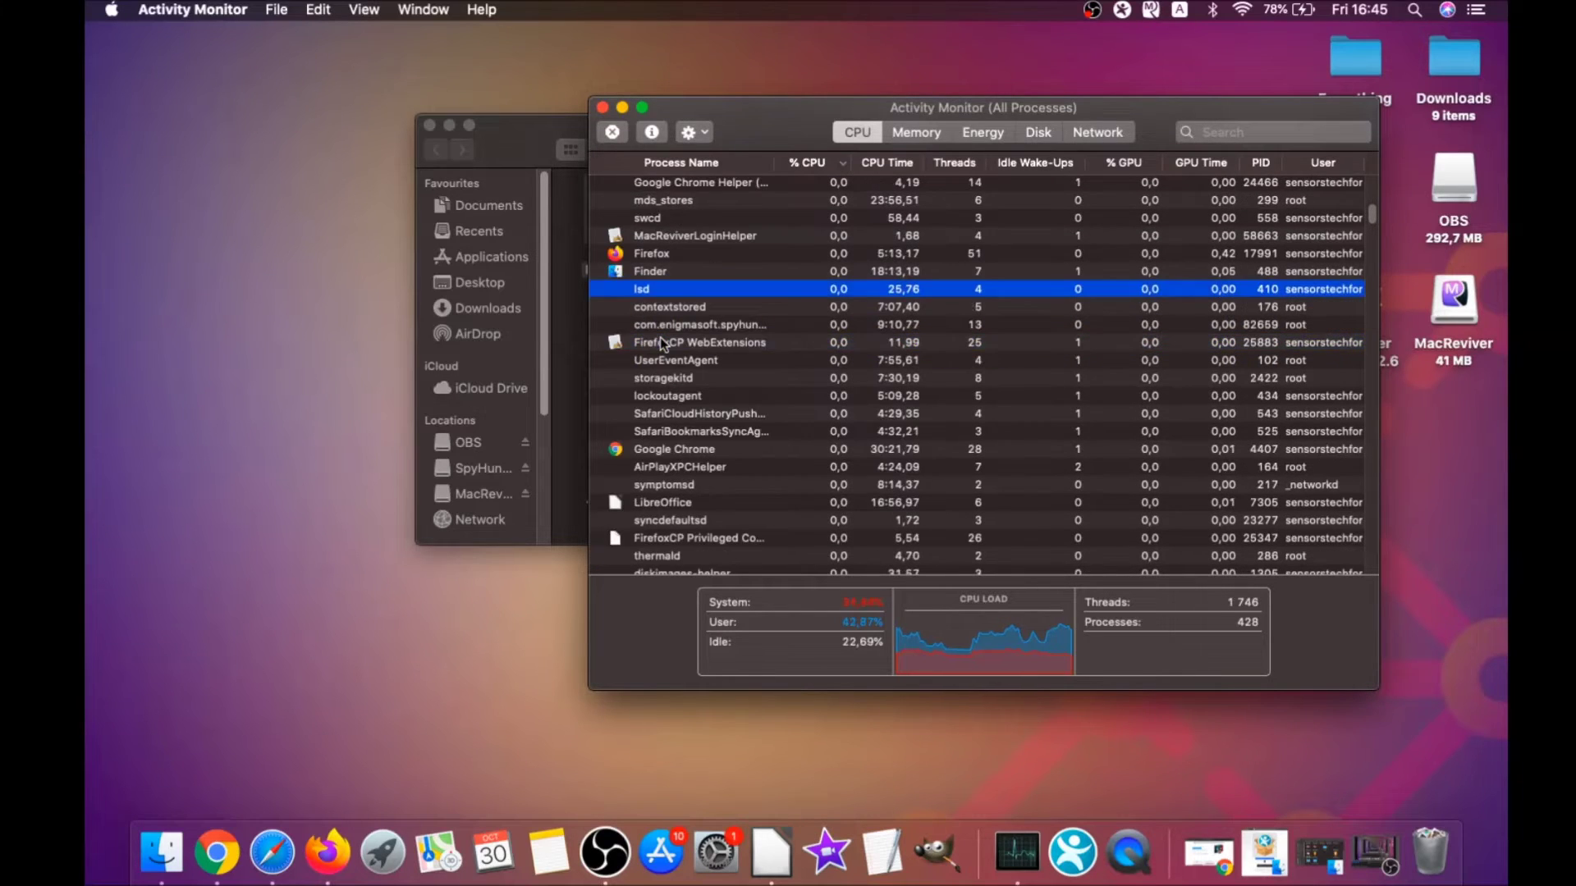
key("alt+super+q")
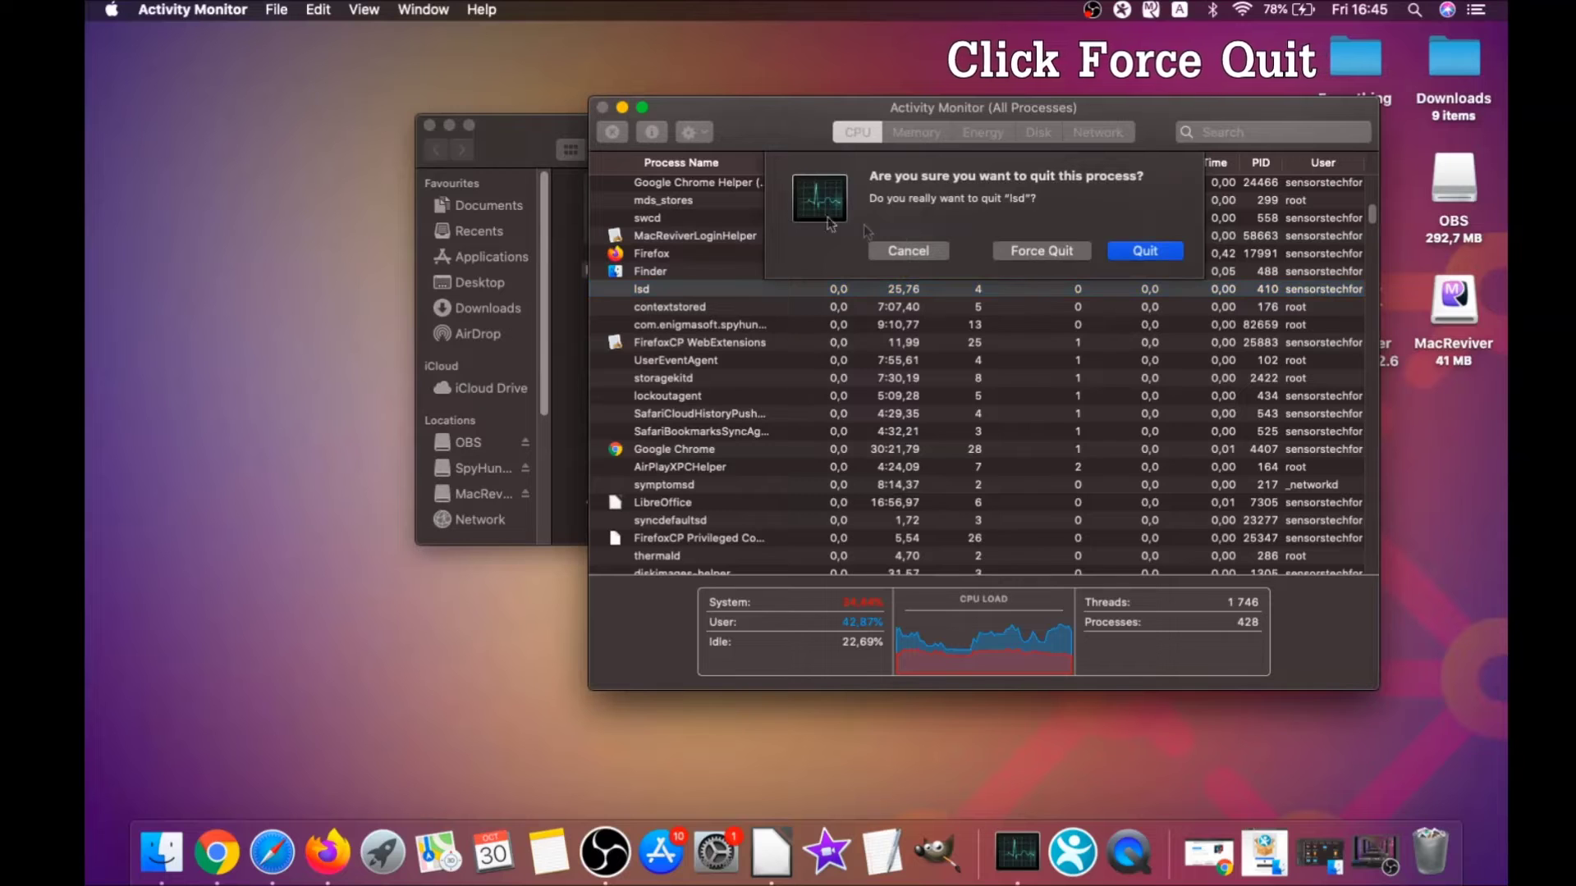
left_click(1043, 251)
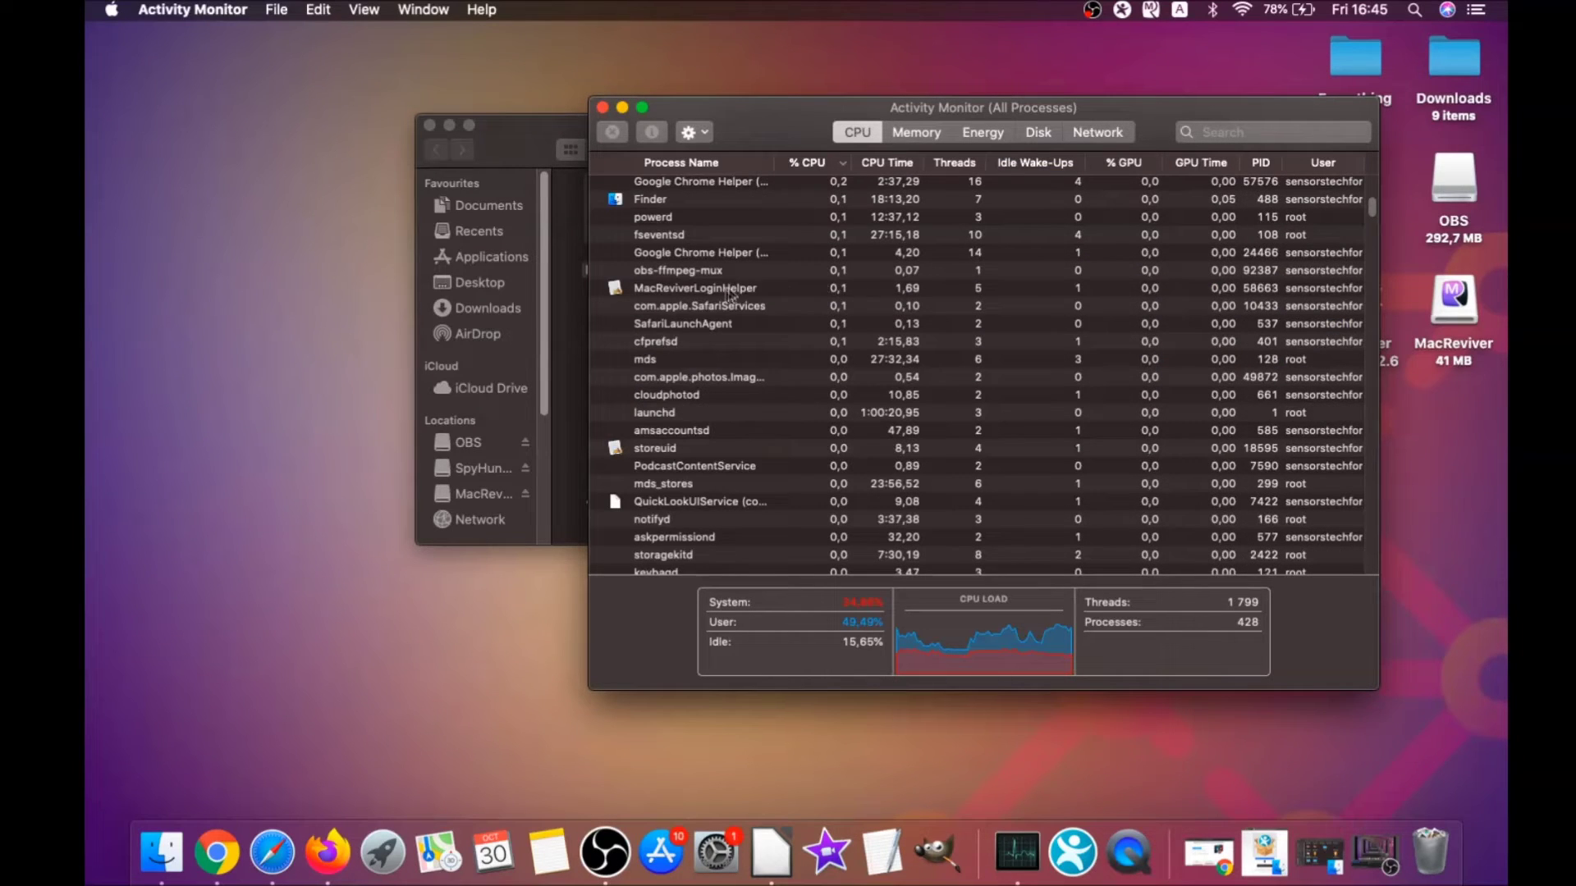
left_click(724, 291)
left_click(615, 134)
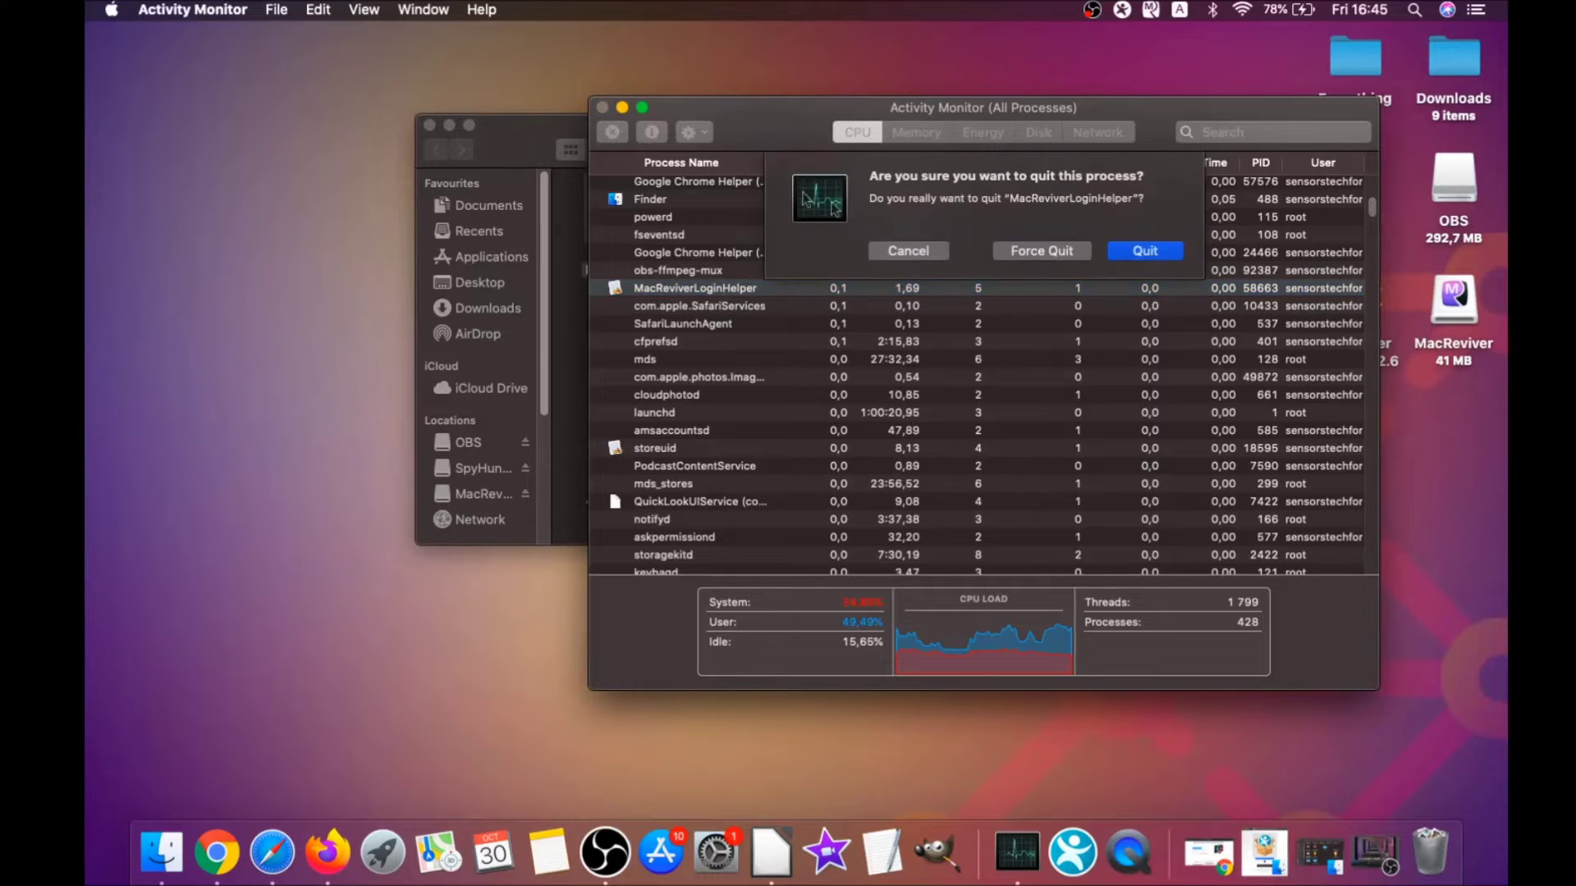
left_click(1042, 251)
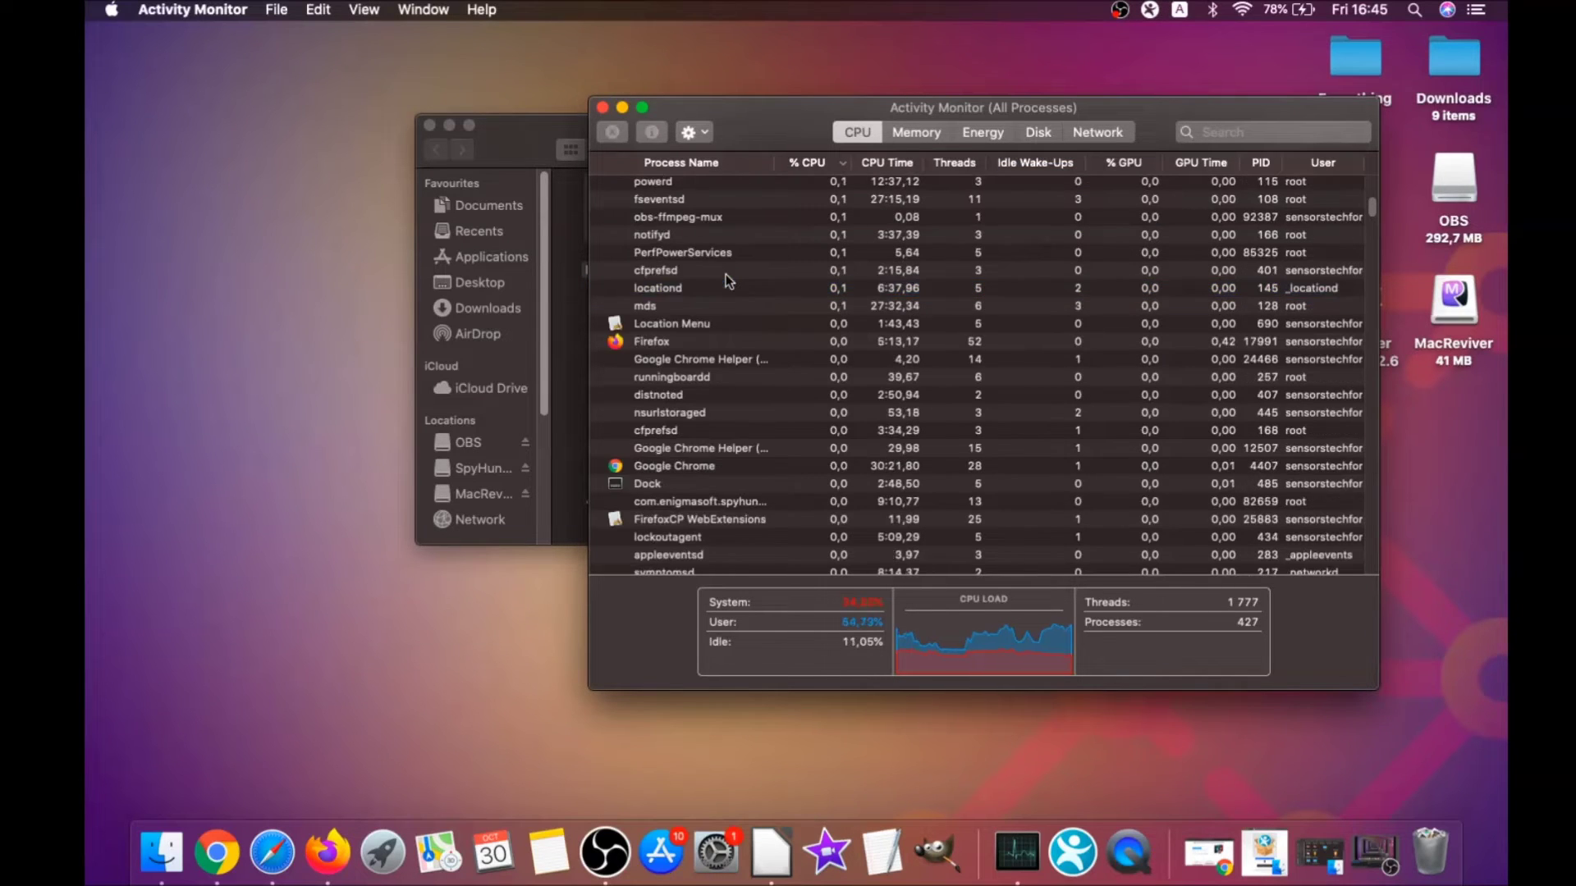
scroll(726, 281, "up", 5)
scroll(722, 280, "up", 3)
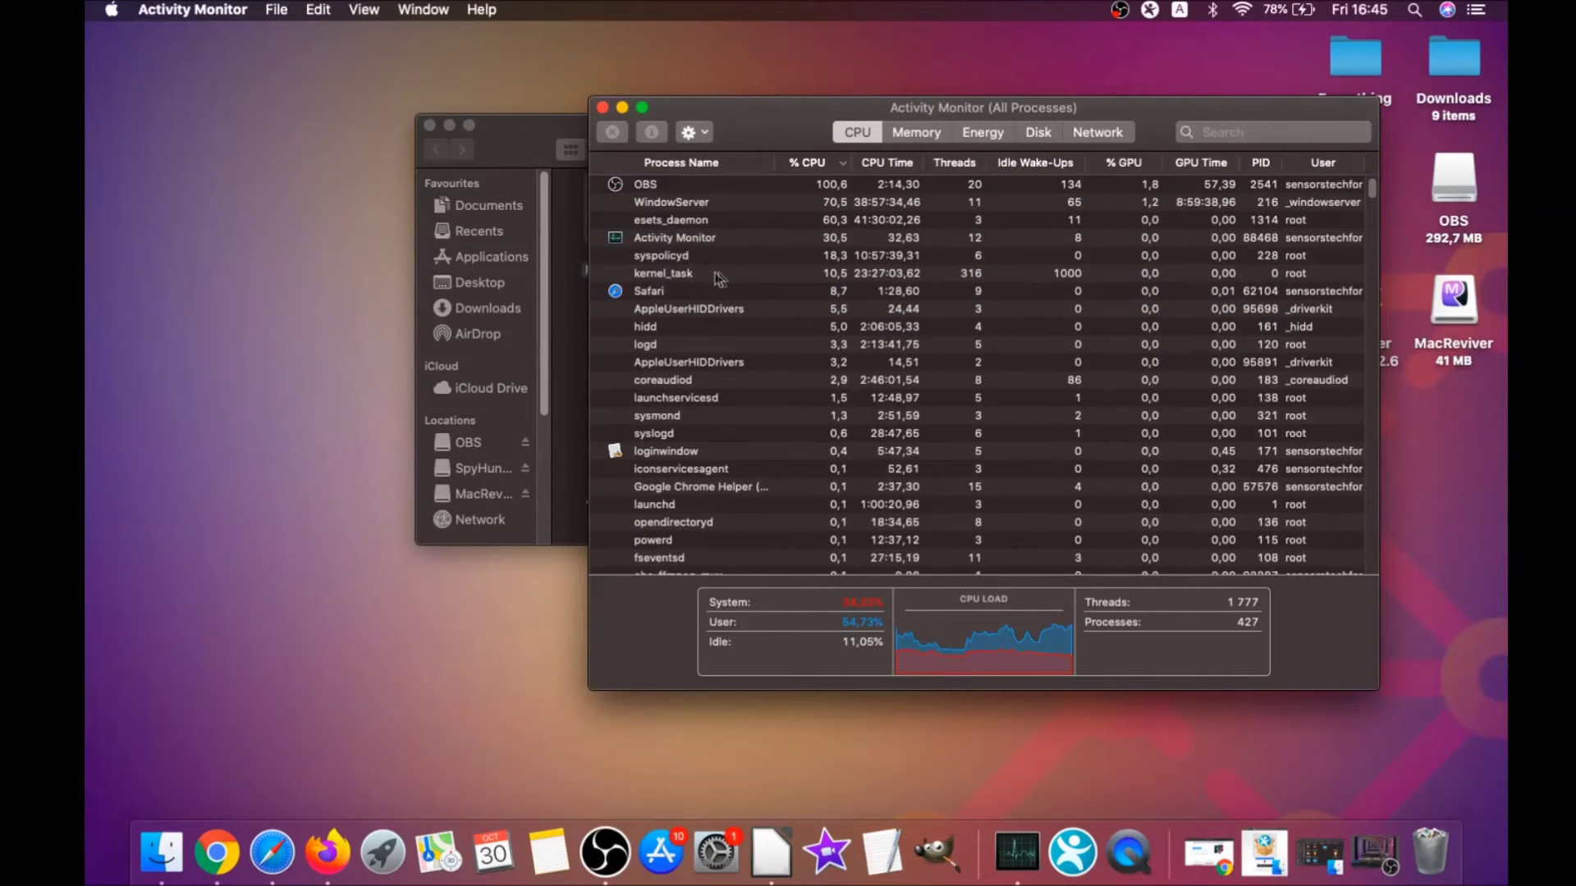
left_click(600, 108)
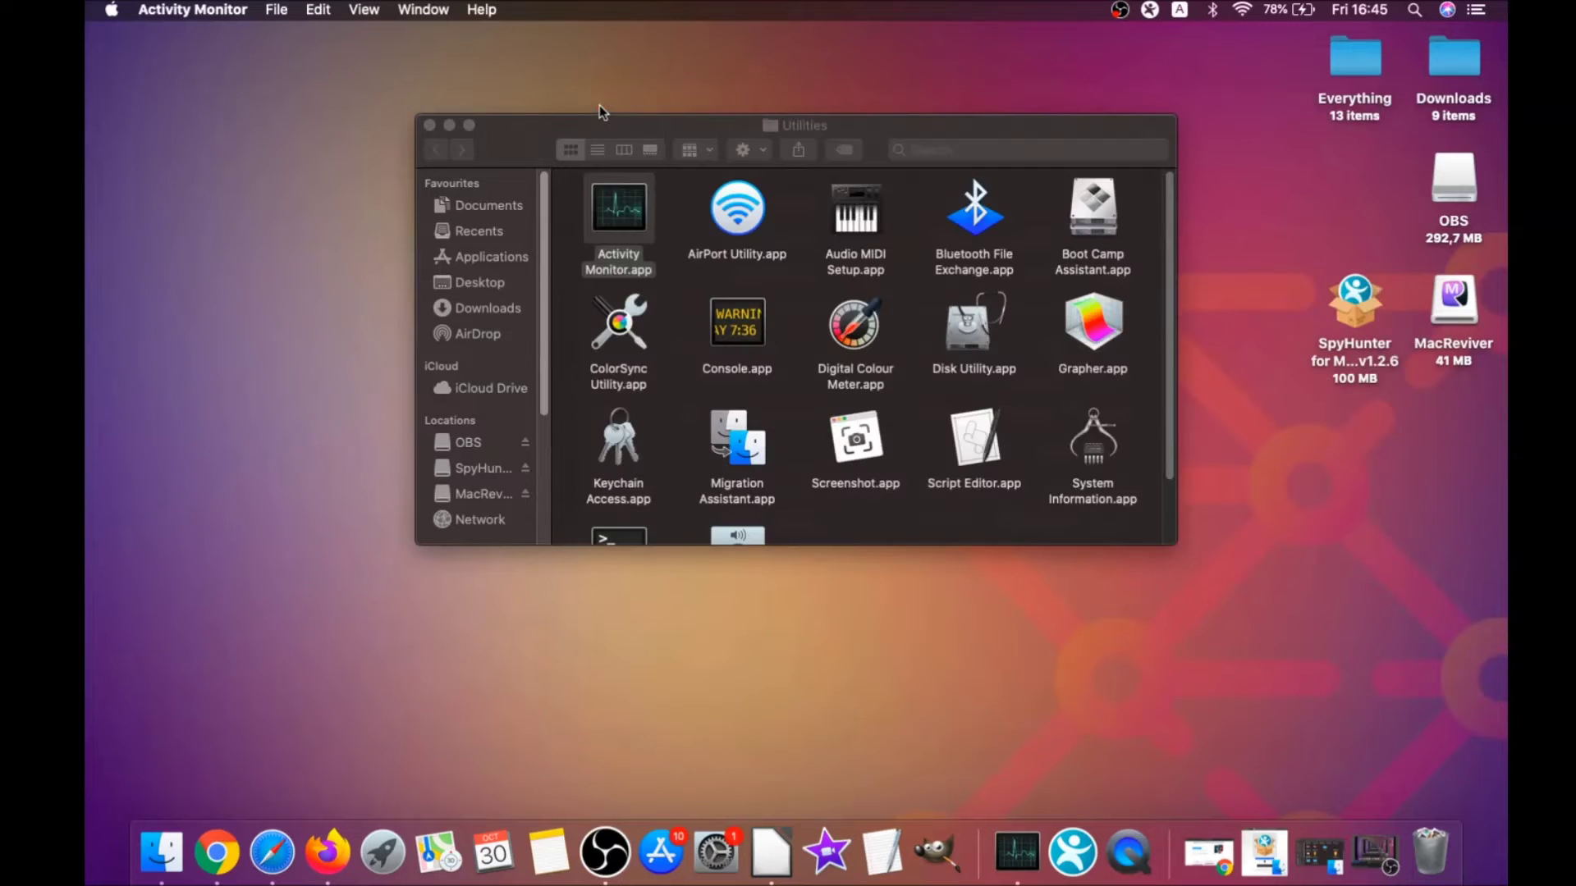
left_click(429, 126)
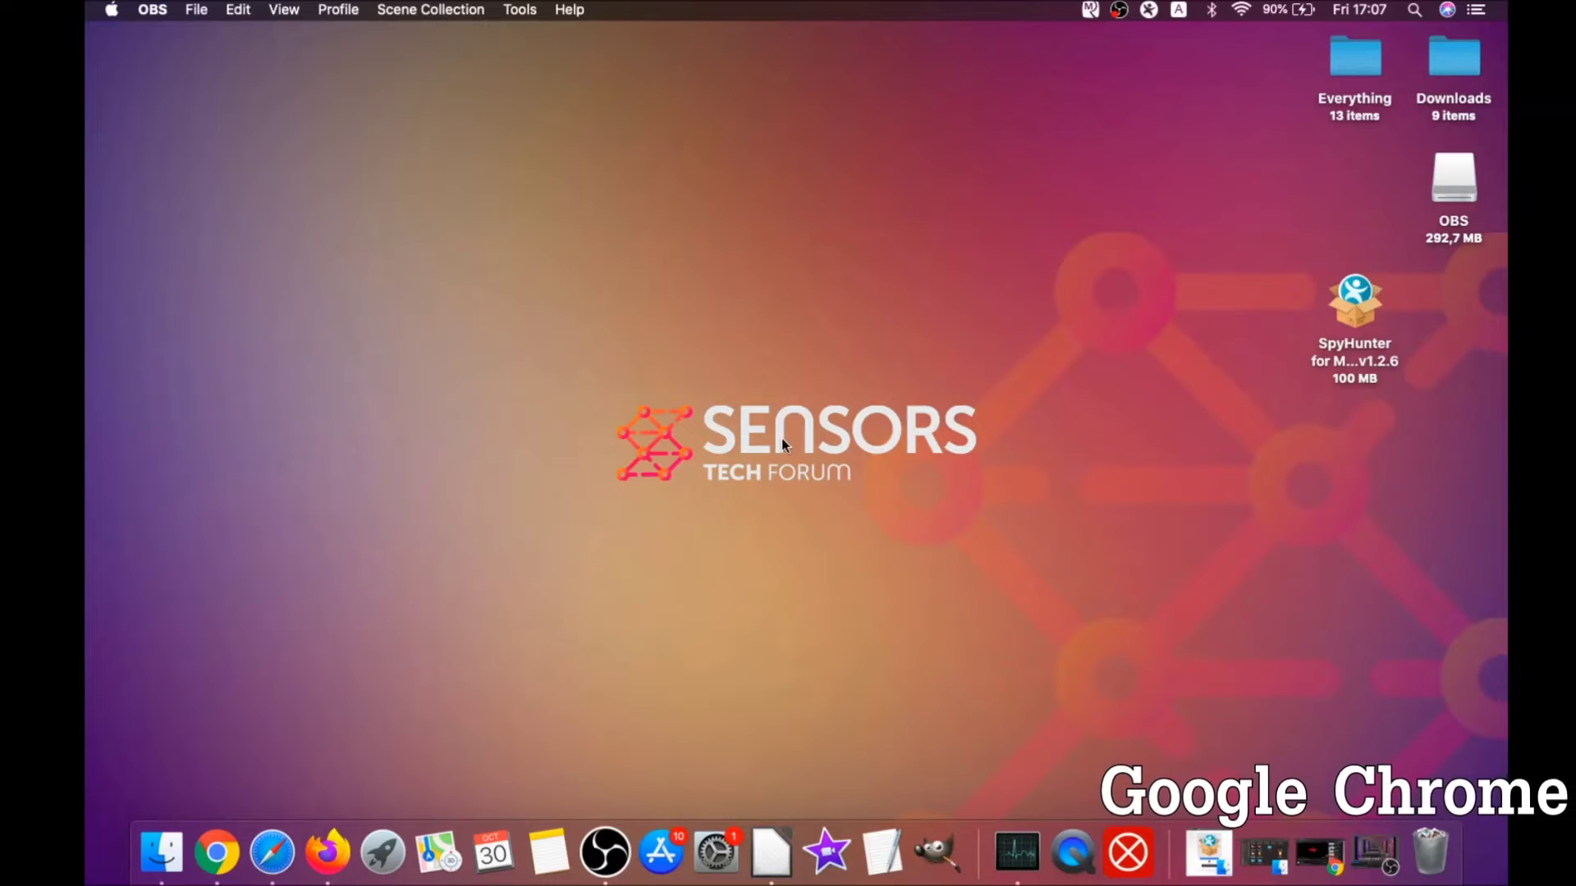
Bring the Chrome window back to the front.
left_click(216, 852)
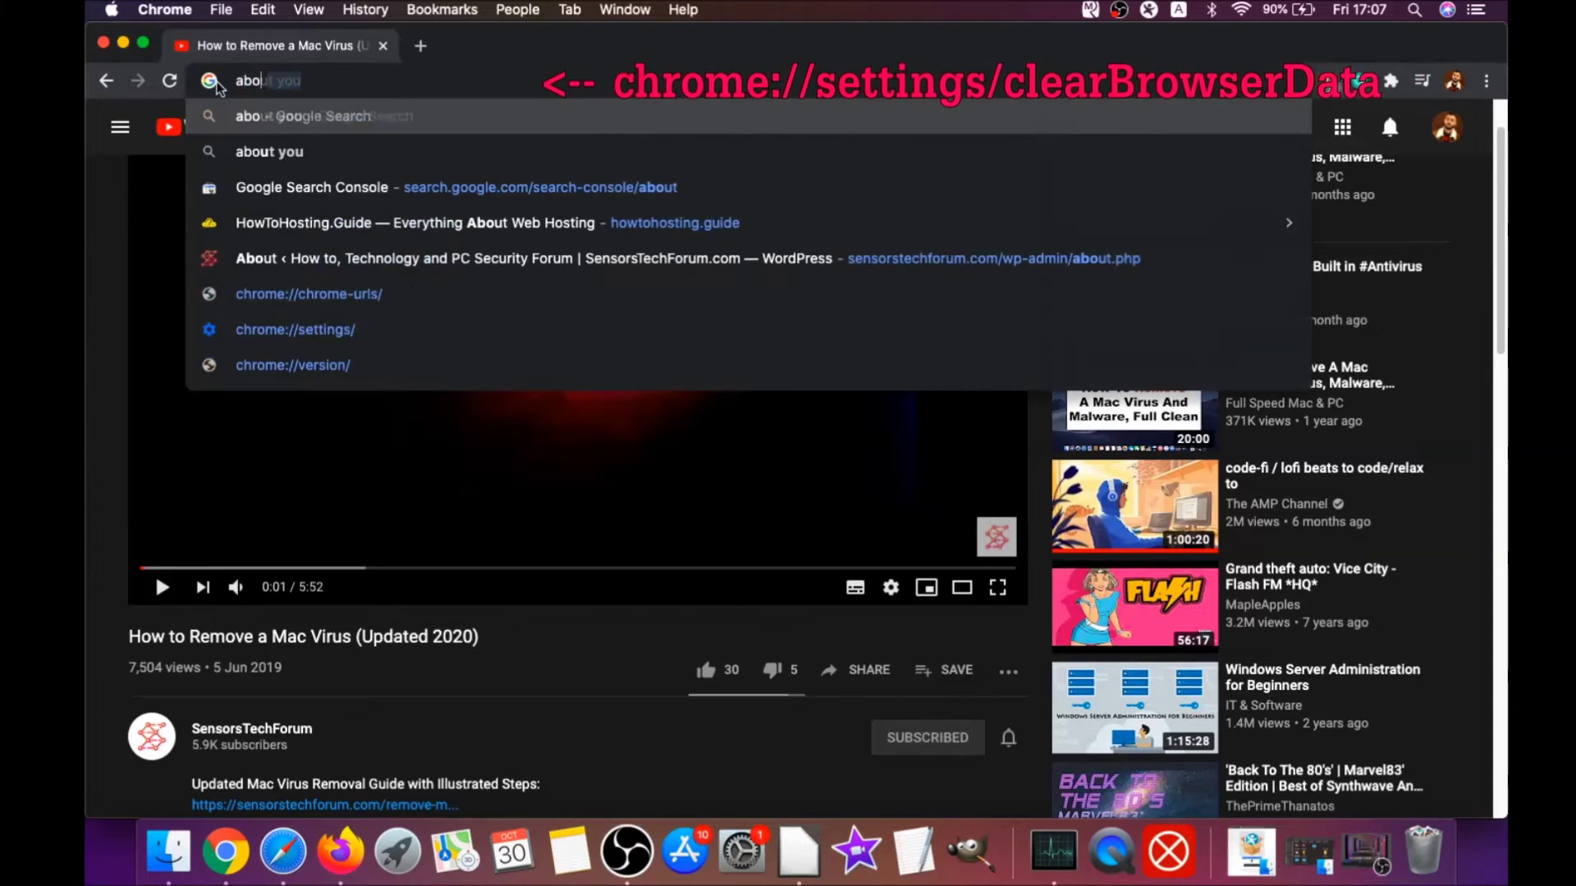
type("ut:/")
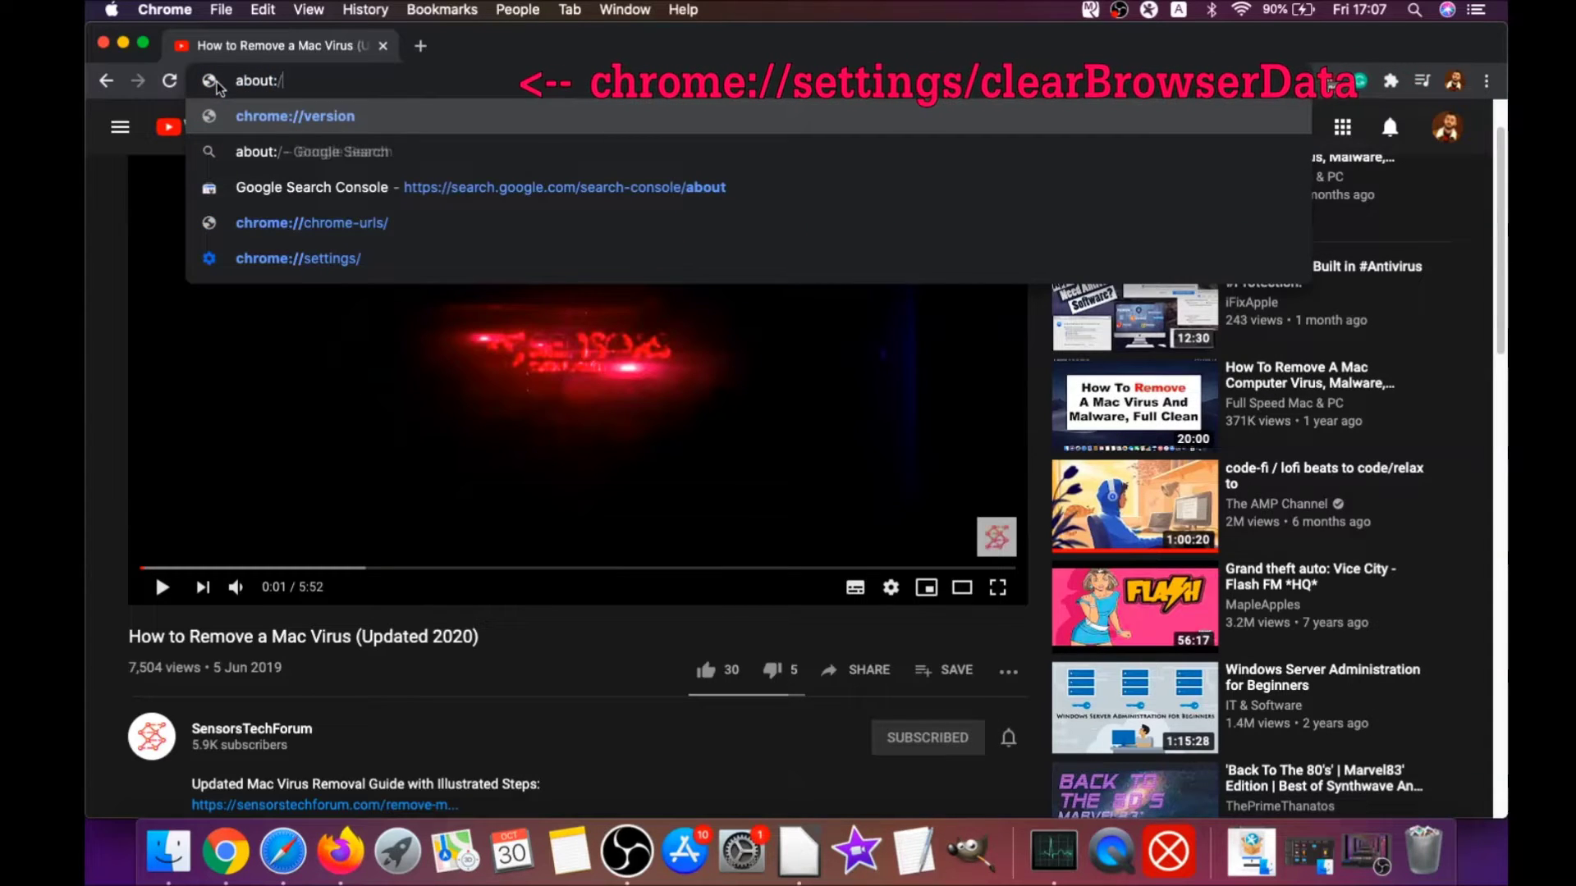
type("/settings")
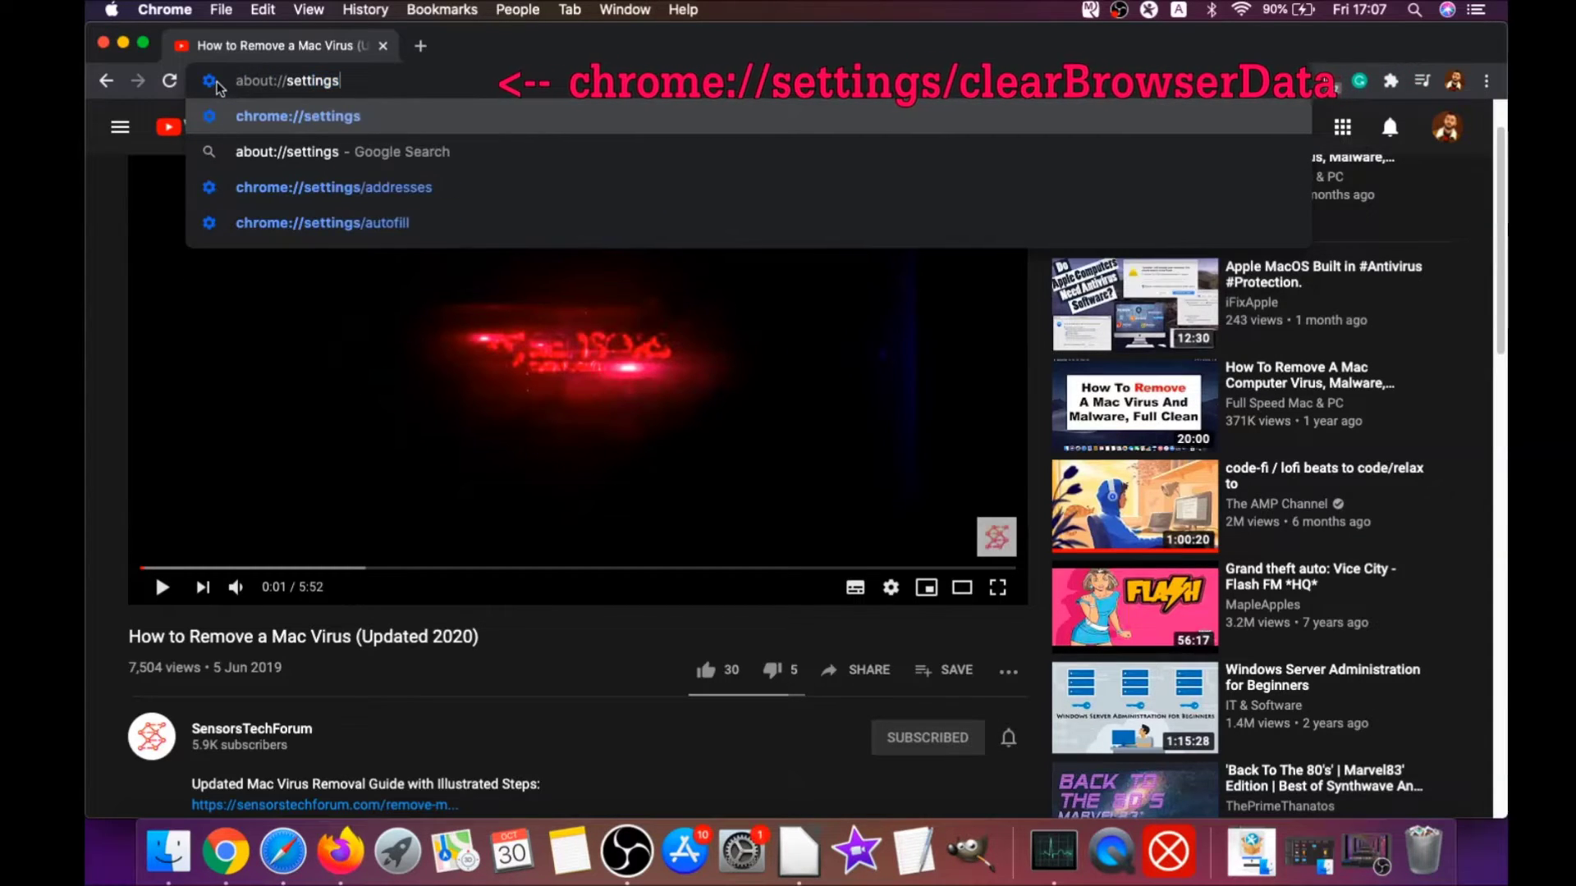
type("/clear")
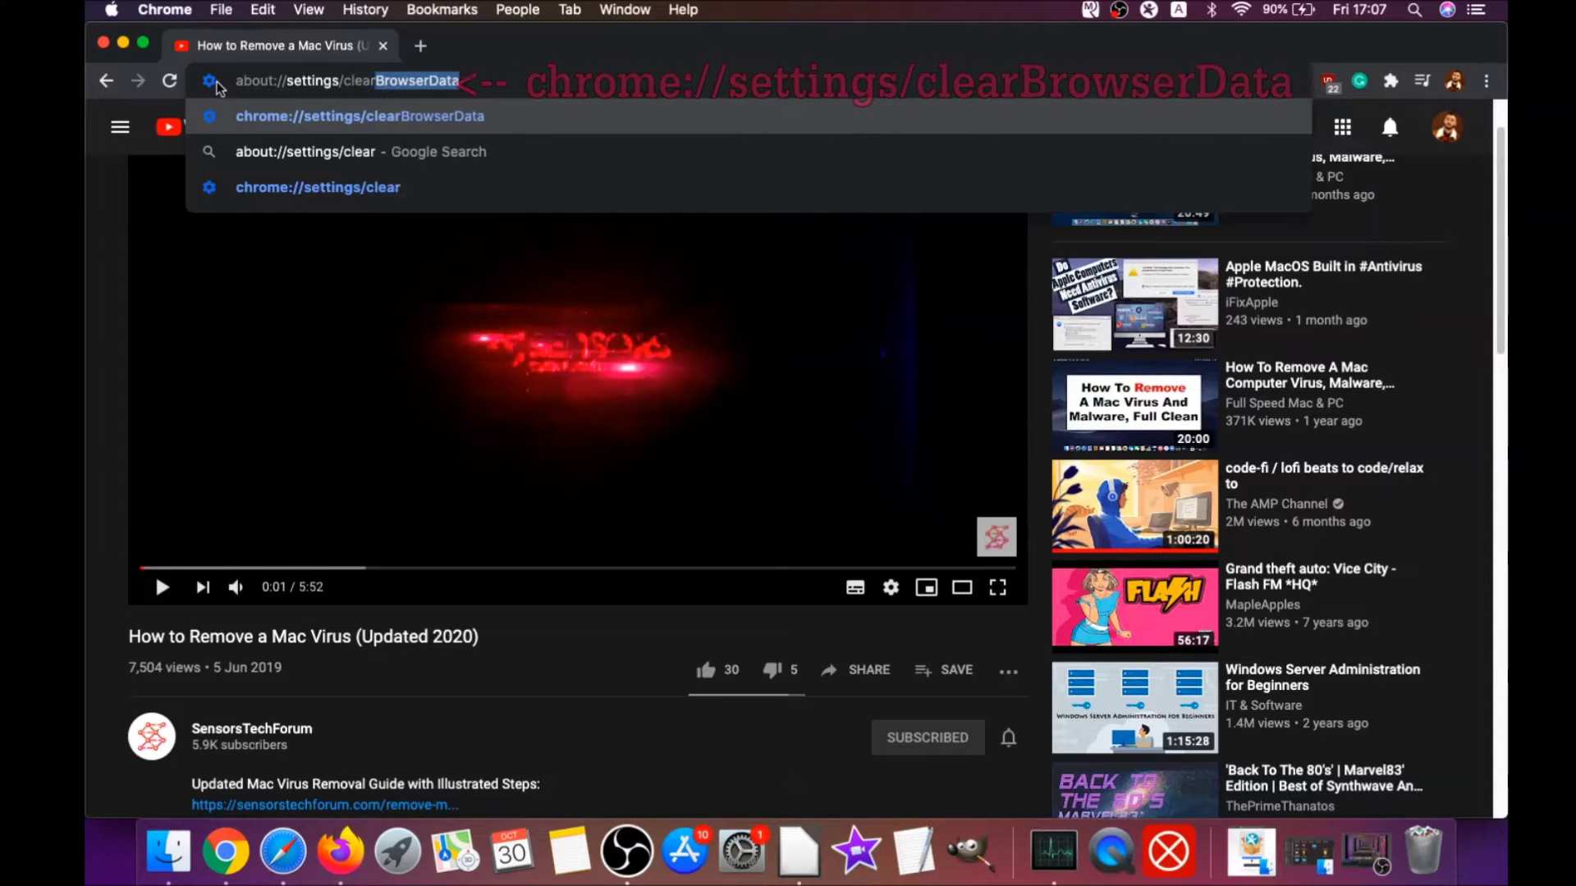
type("BrowserData")
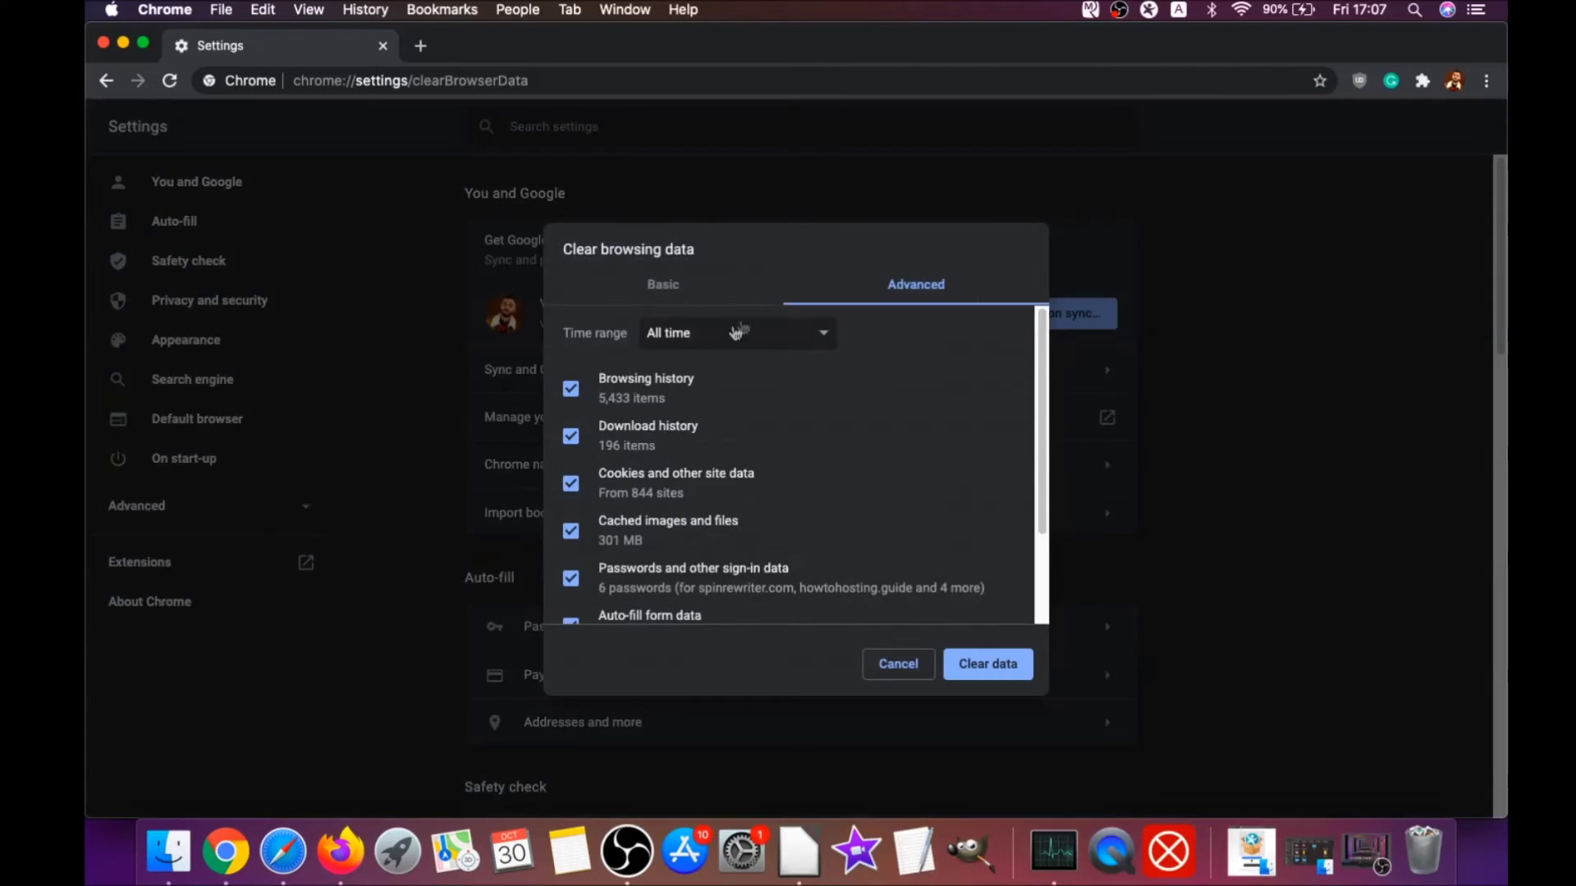
Clear Chrome's browsing data for All time, excluding passwords and sign-in data.
left_click(727, 335)
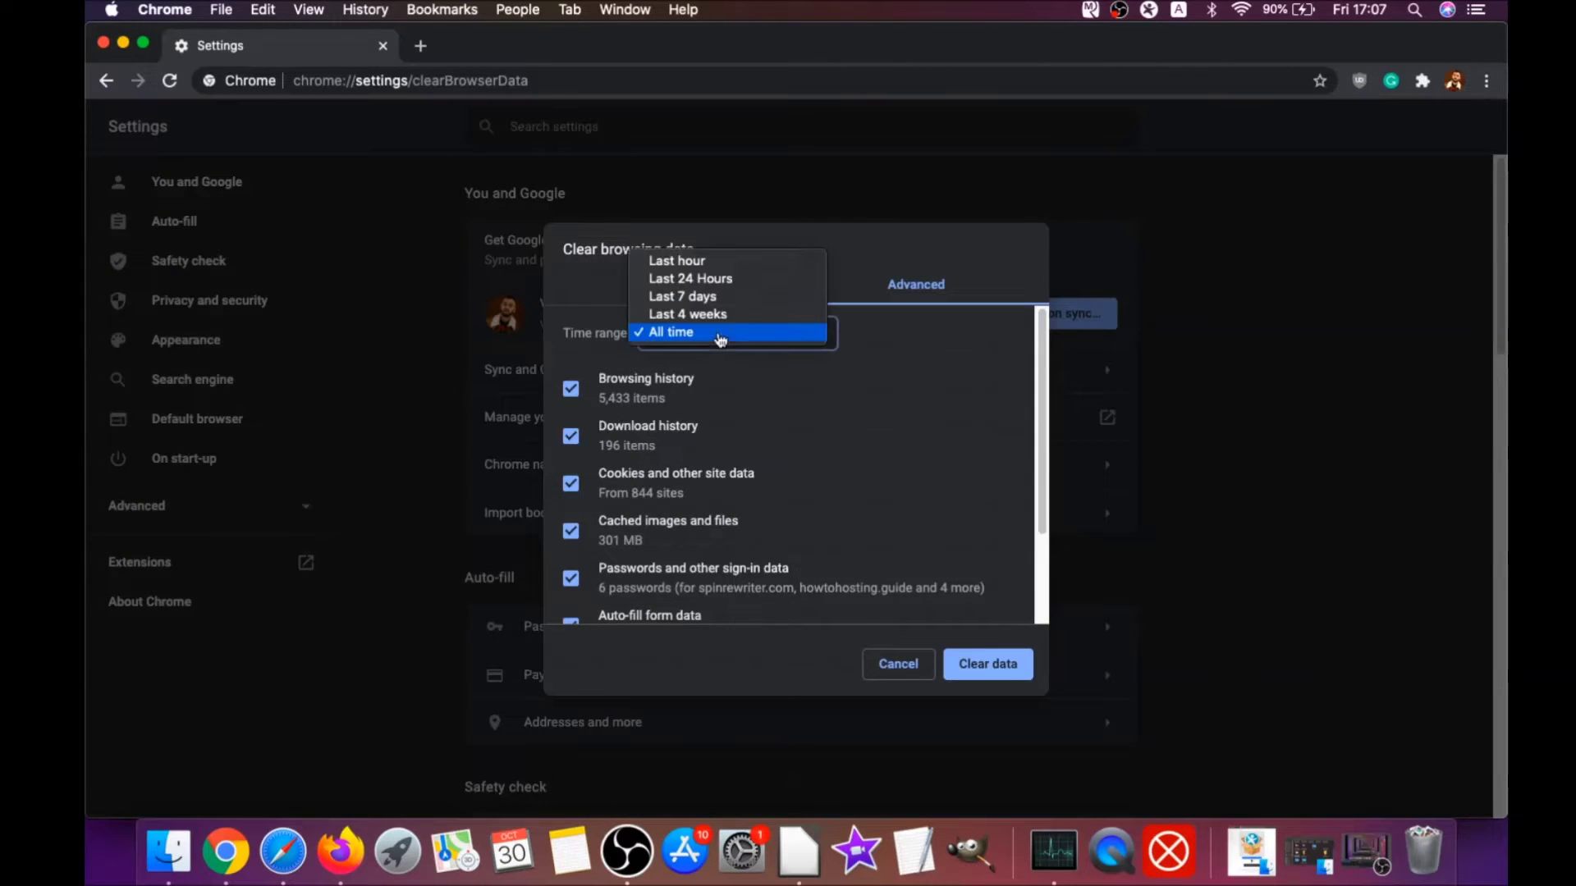
left_click(671, 335)
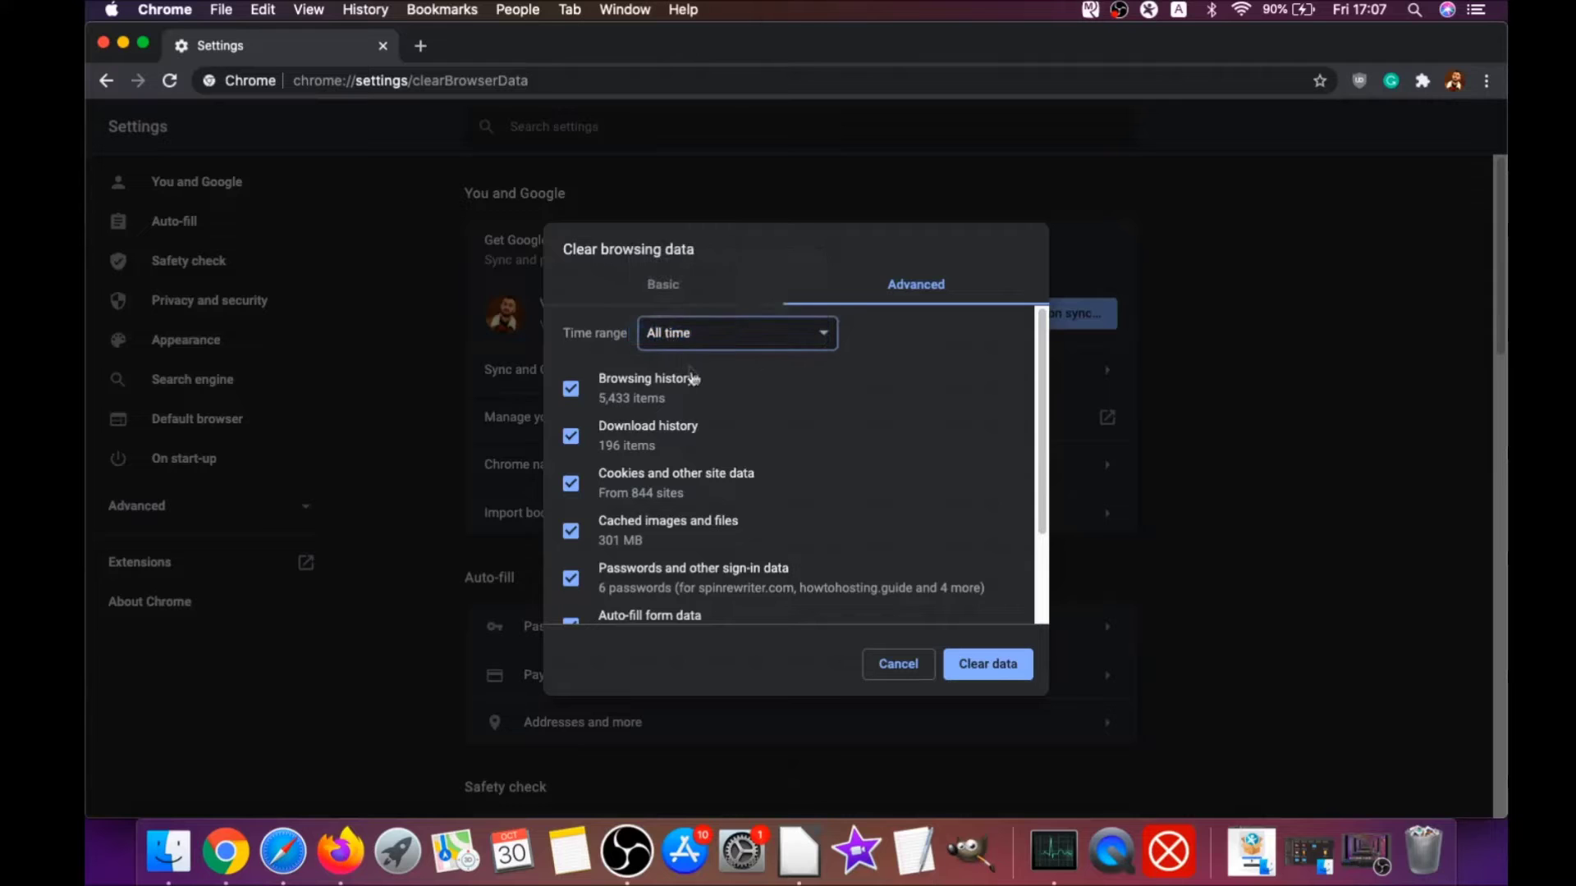
scroll(694, 379, "down", 2)
scroll(653, 444, "down", 3)
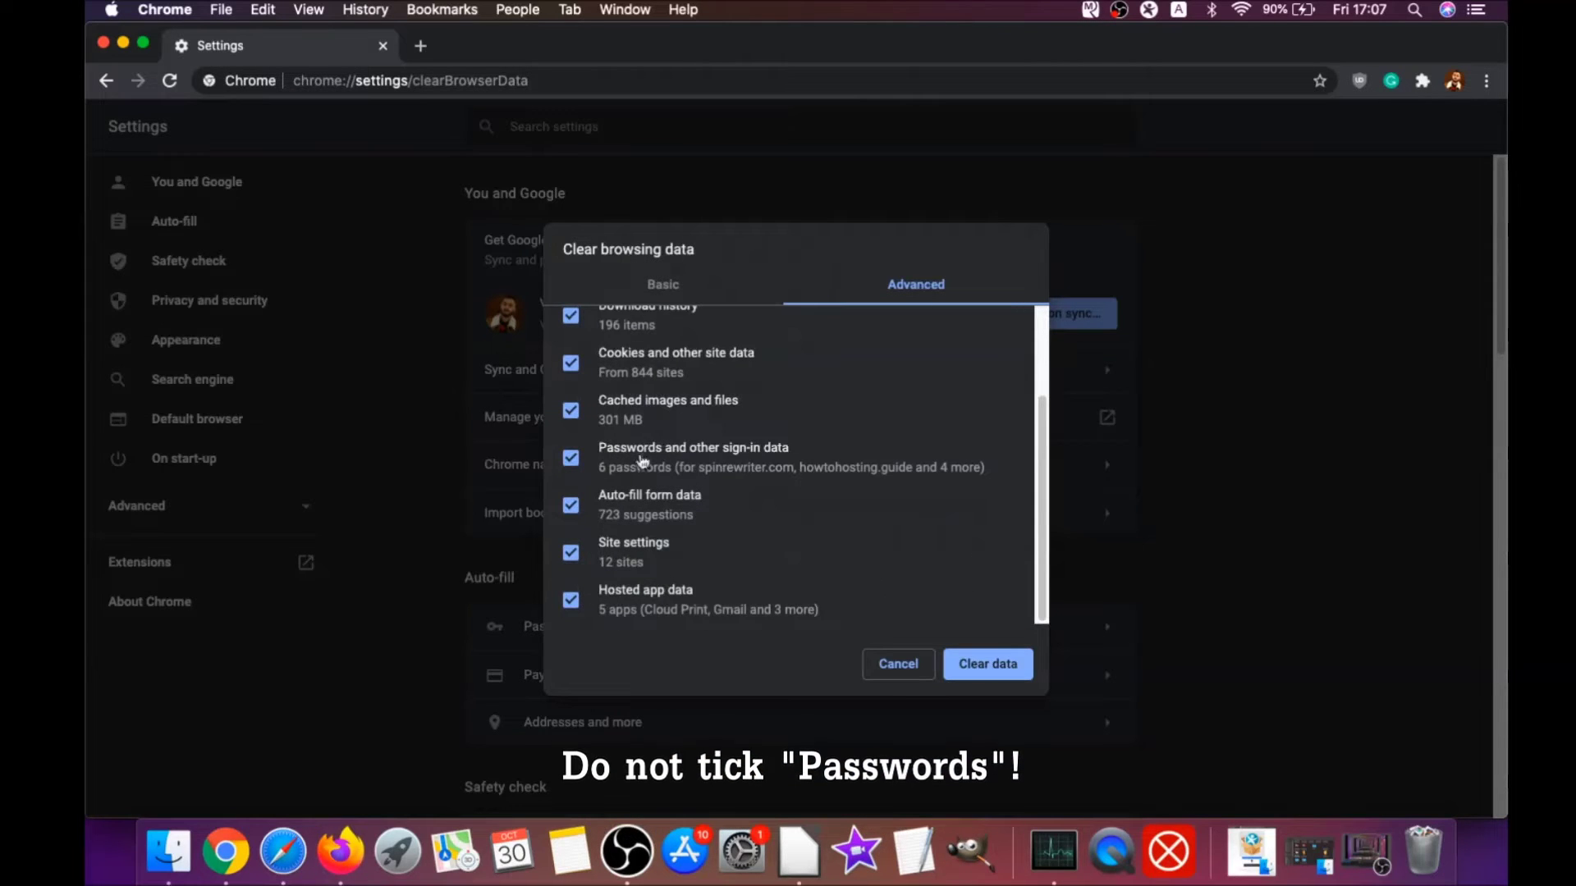
left_click(641, 459)
scroll(646, 444, "up", 3)
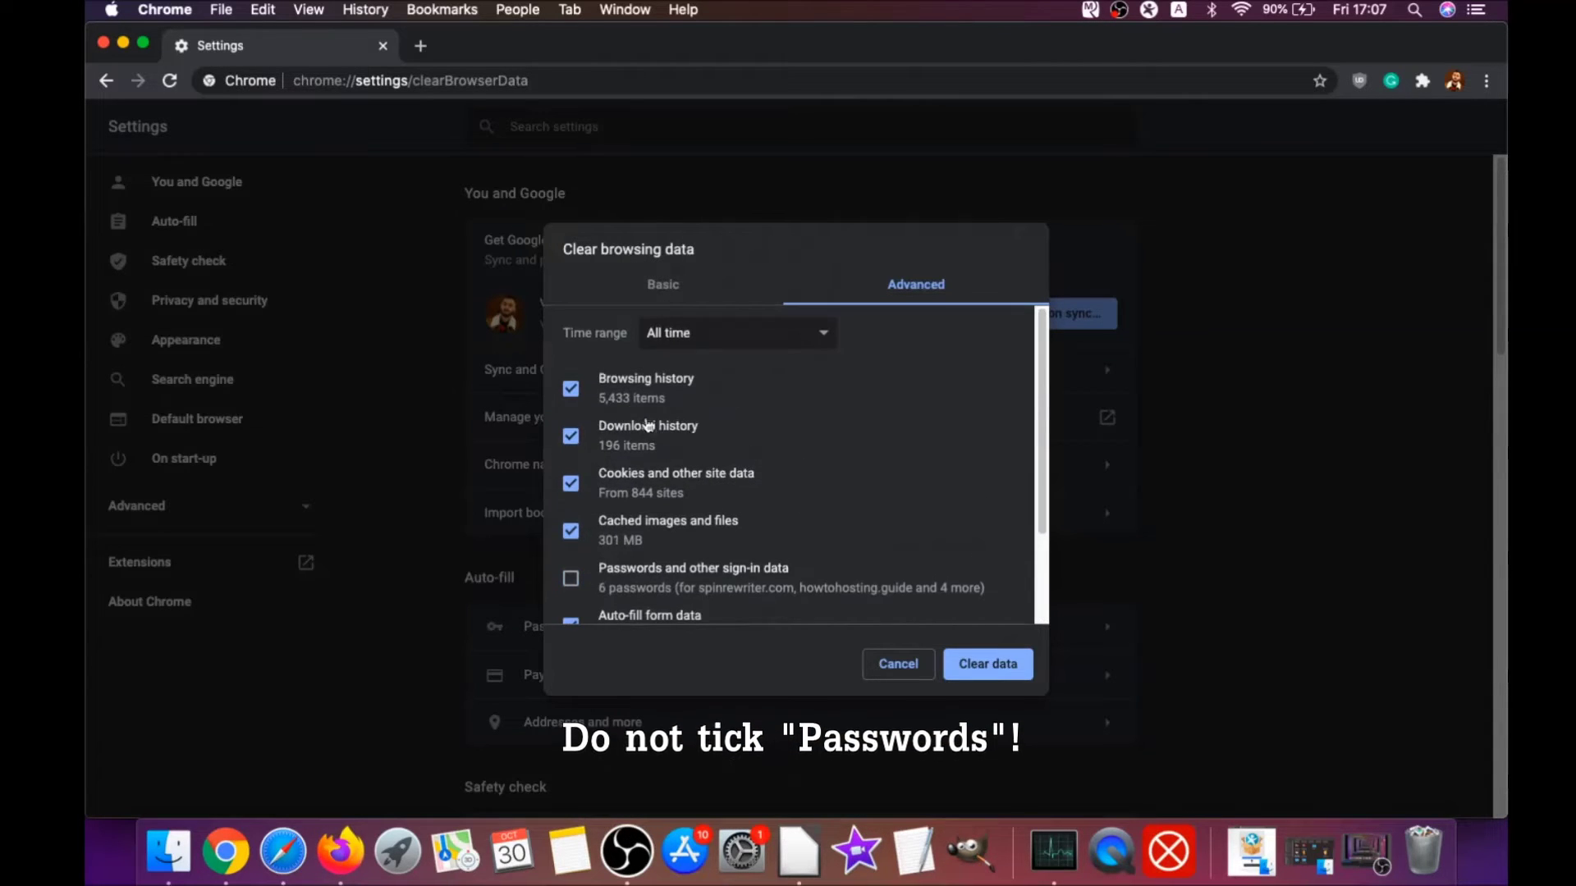
scroll(650, 443, "down", 3)
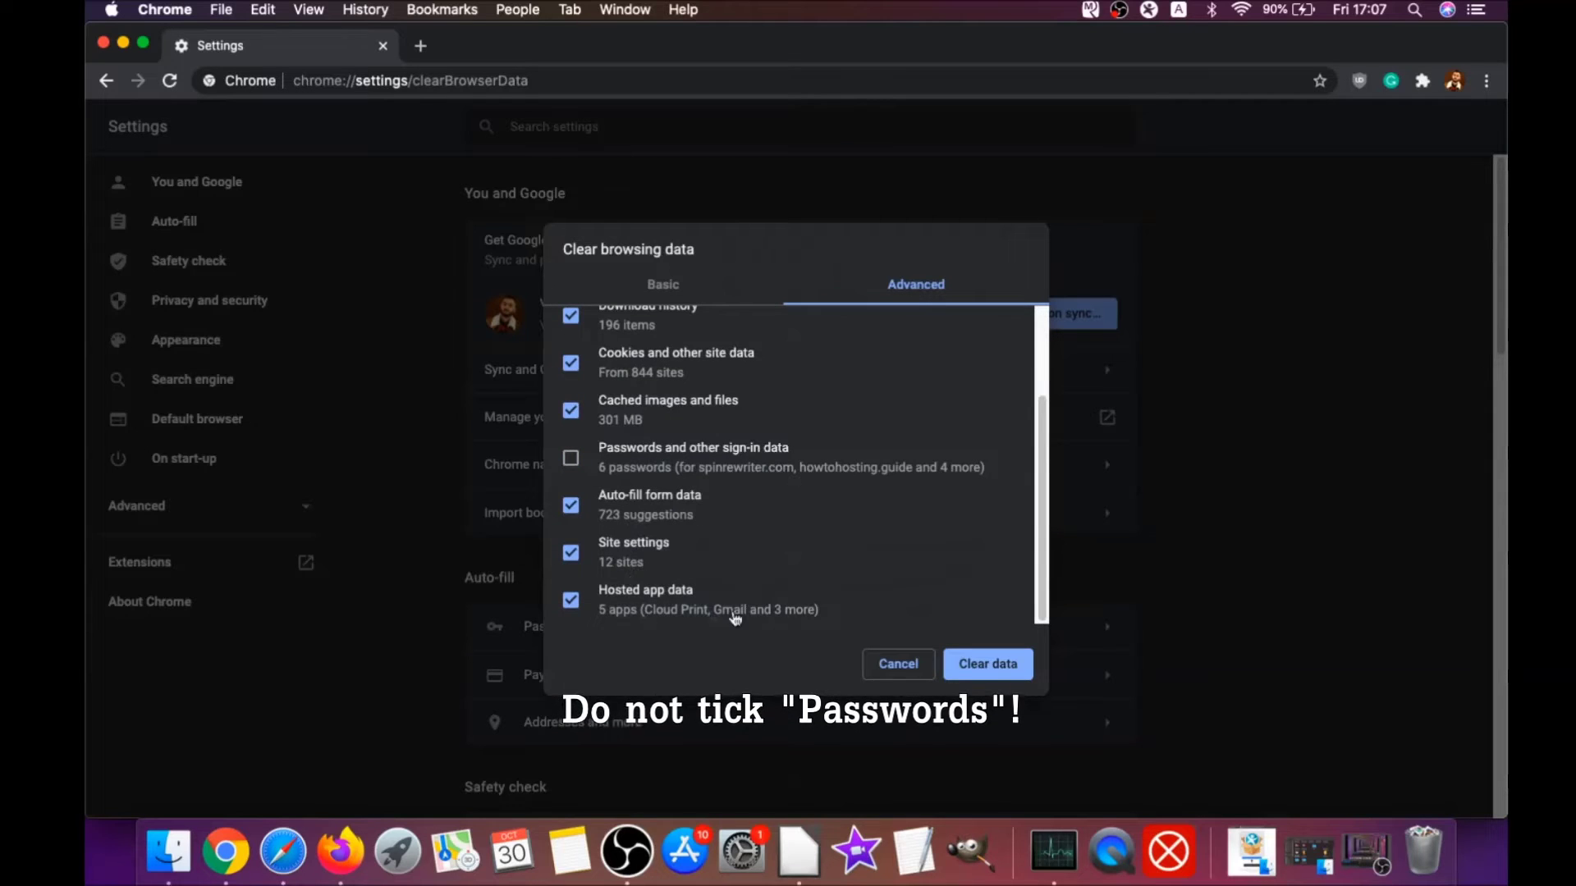
left_click(987, 663)
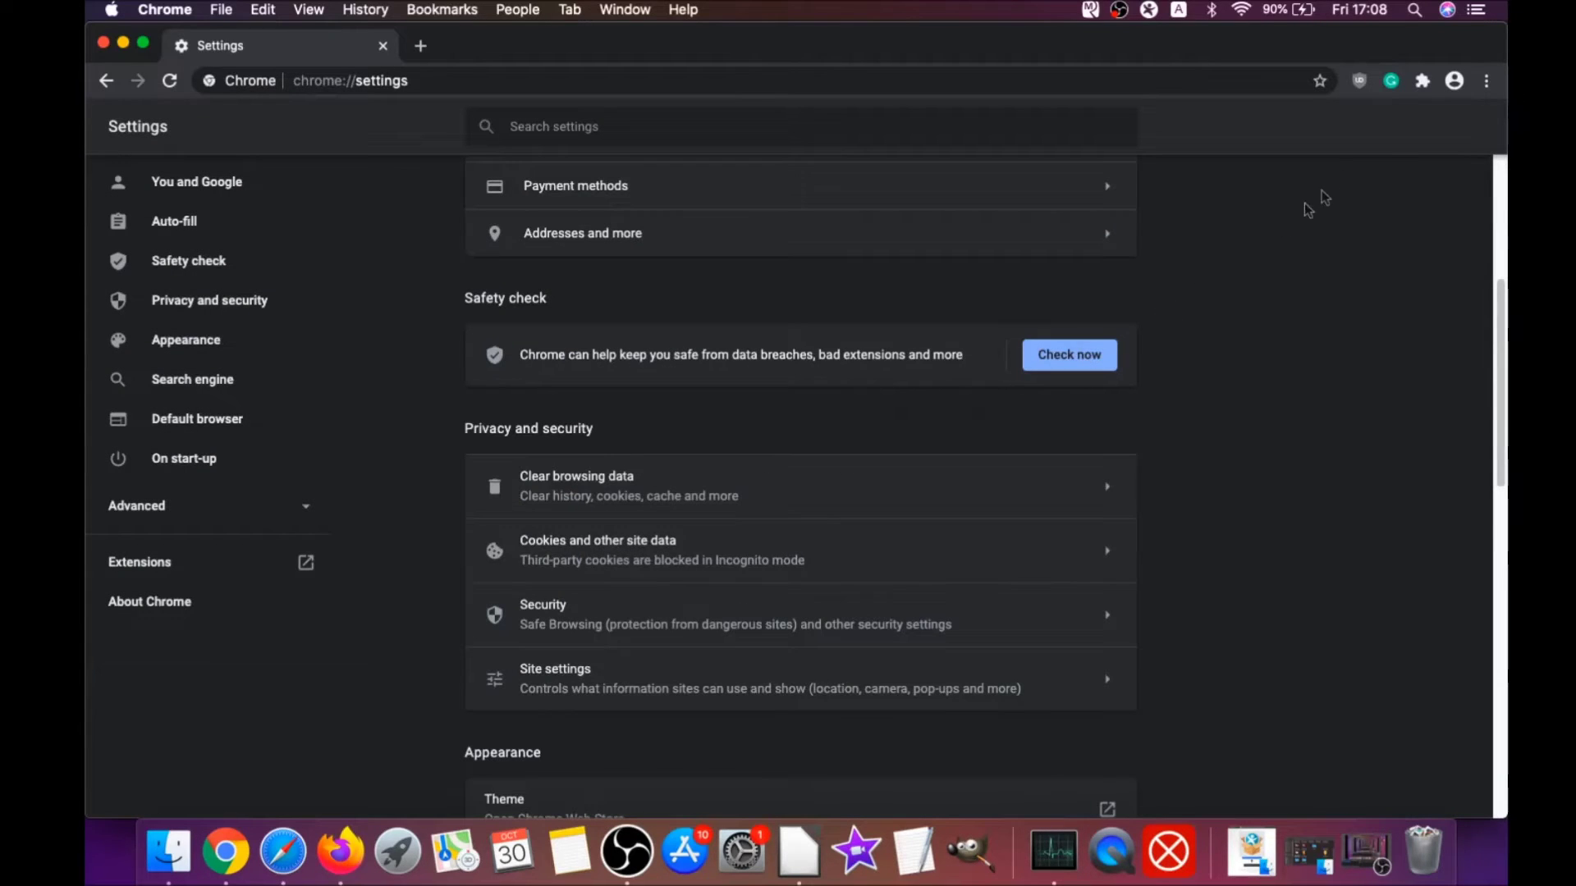
Remove the uBlock Origin extension from Chrome, then close the browser window.
left_click(1486, 80)
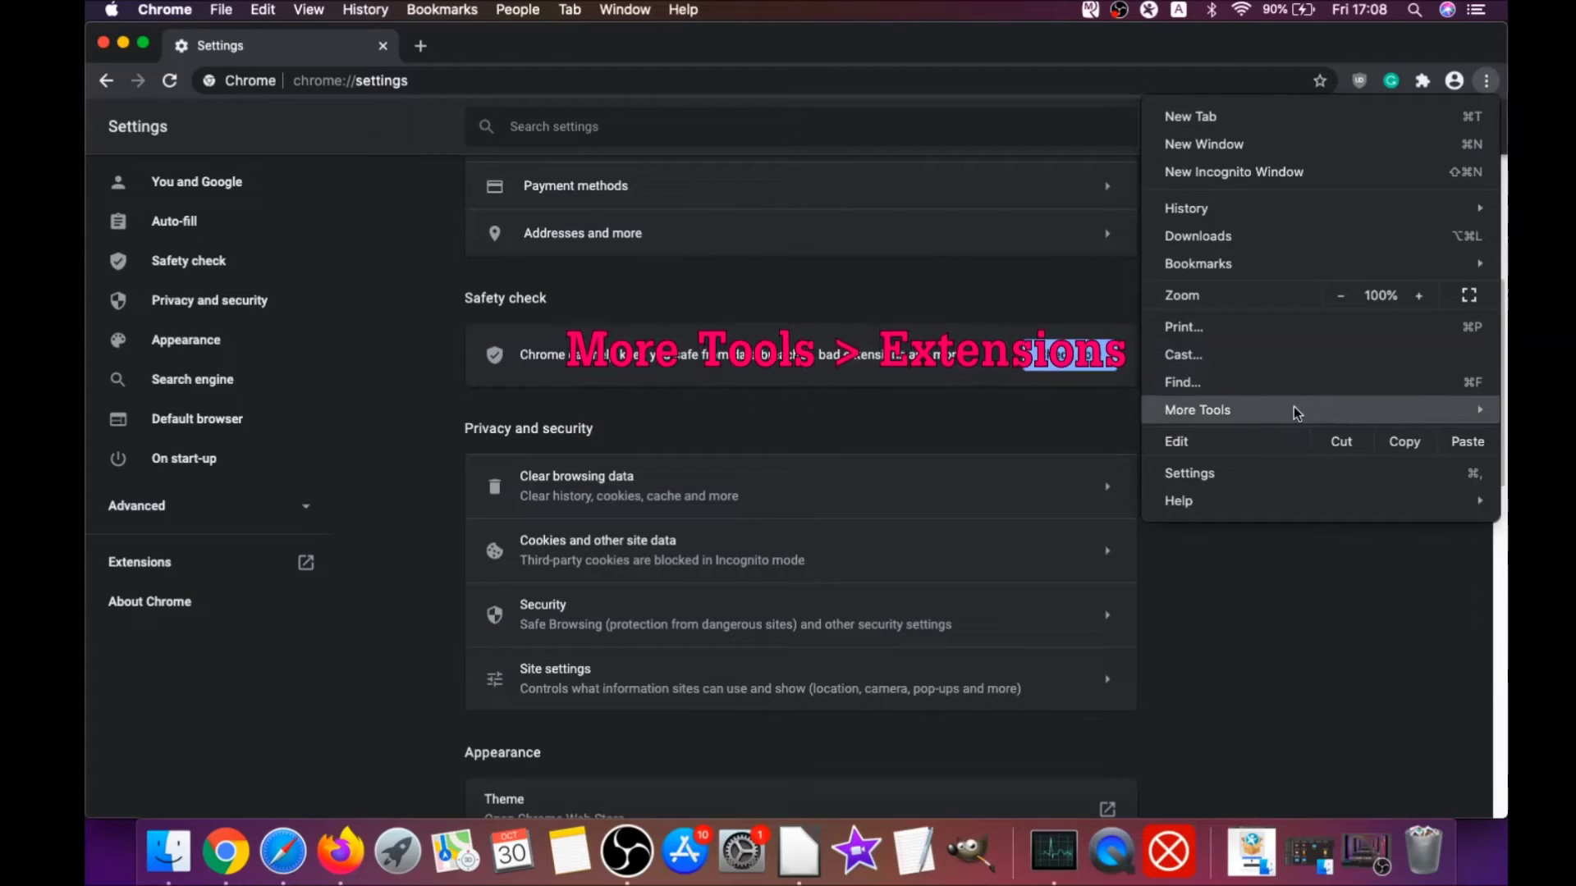
mouse_move(1198, 410)
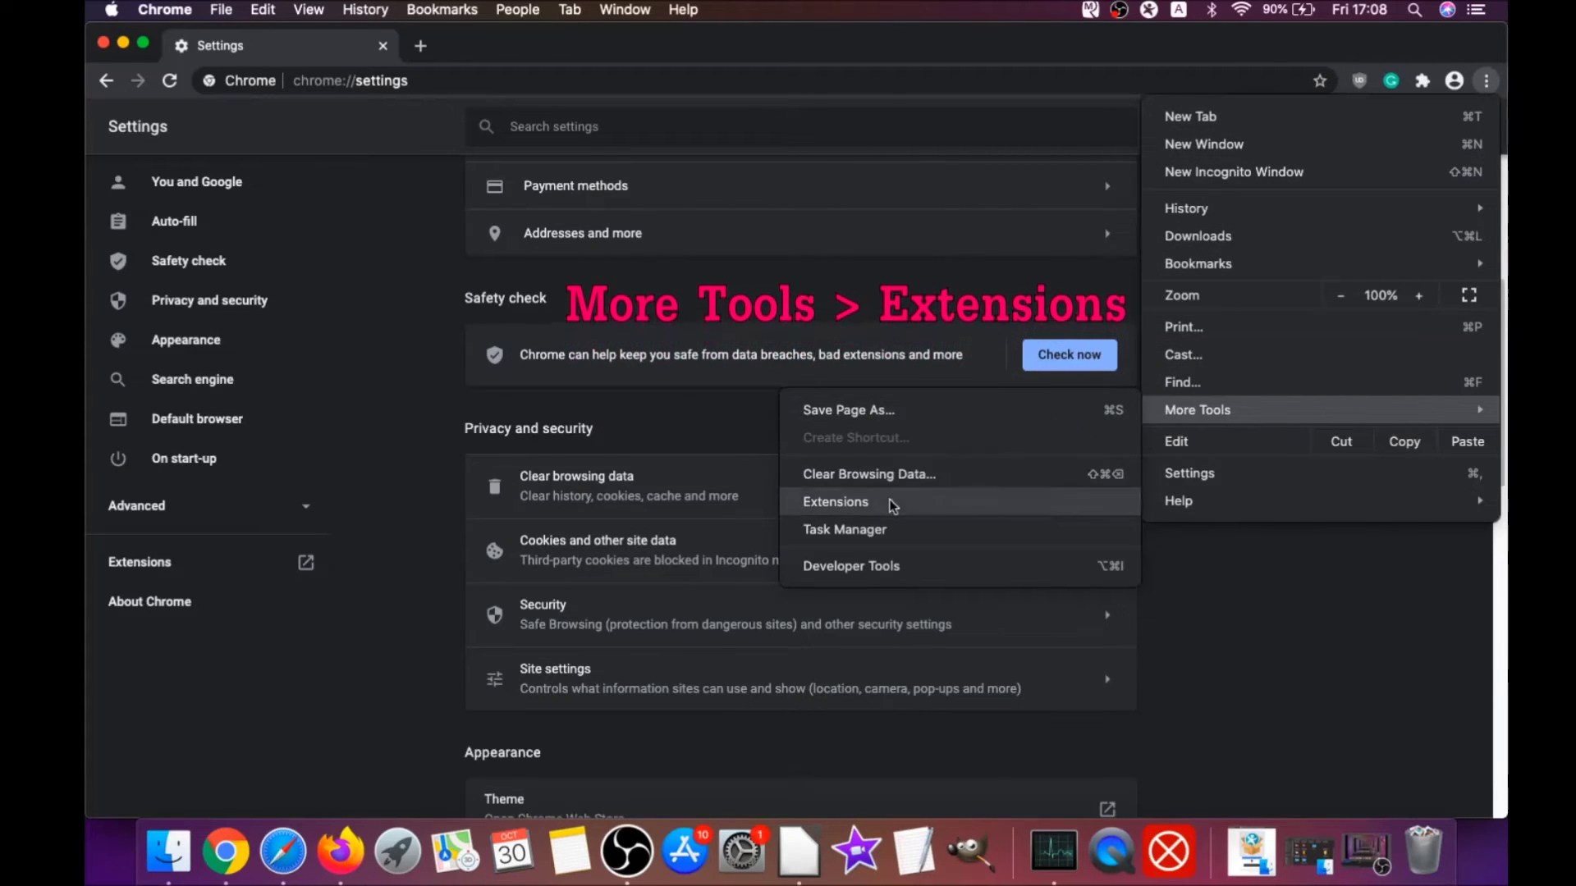
left_click(891, 503)
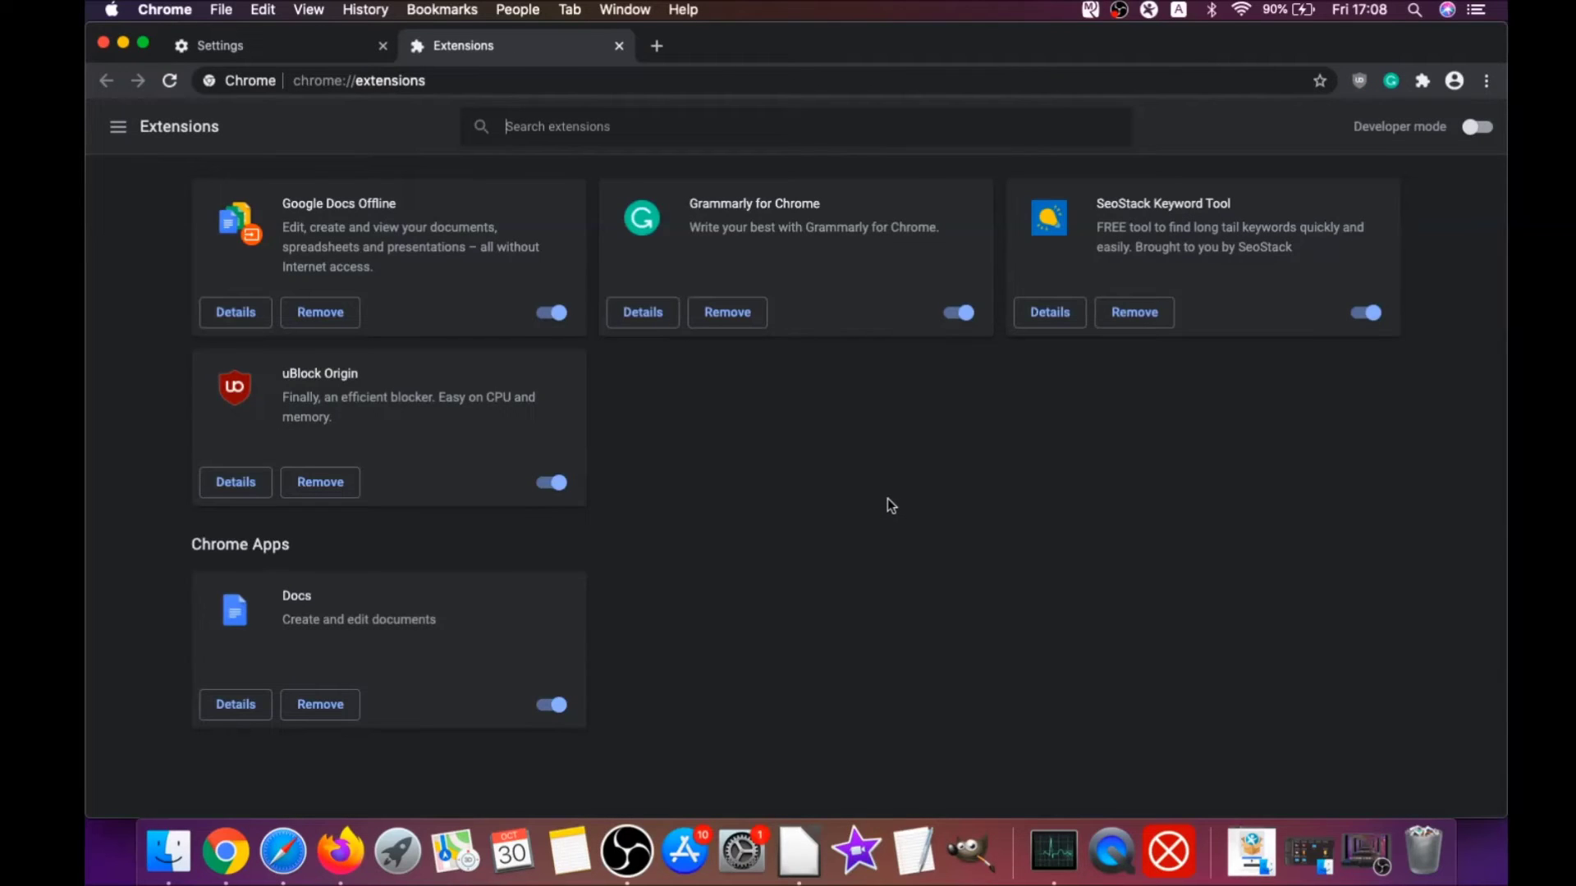
left_click(309, 486)
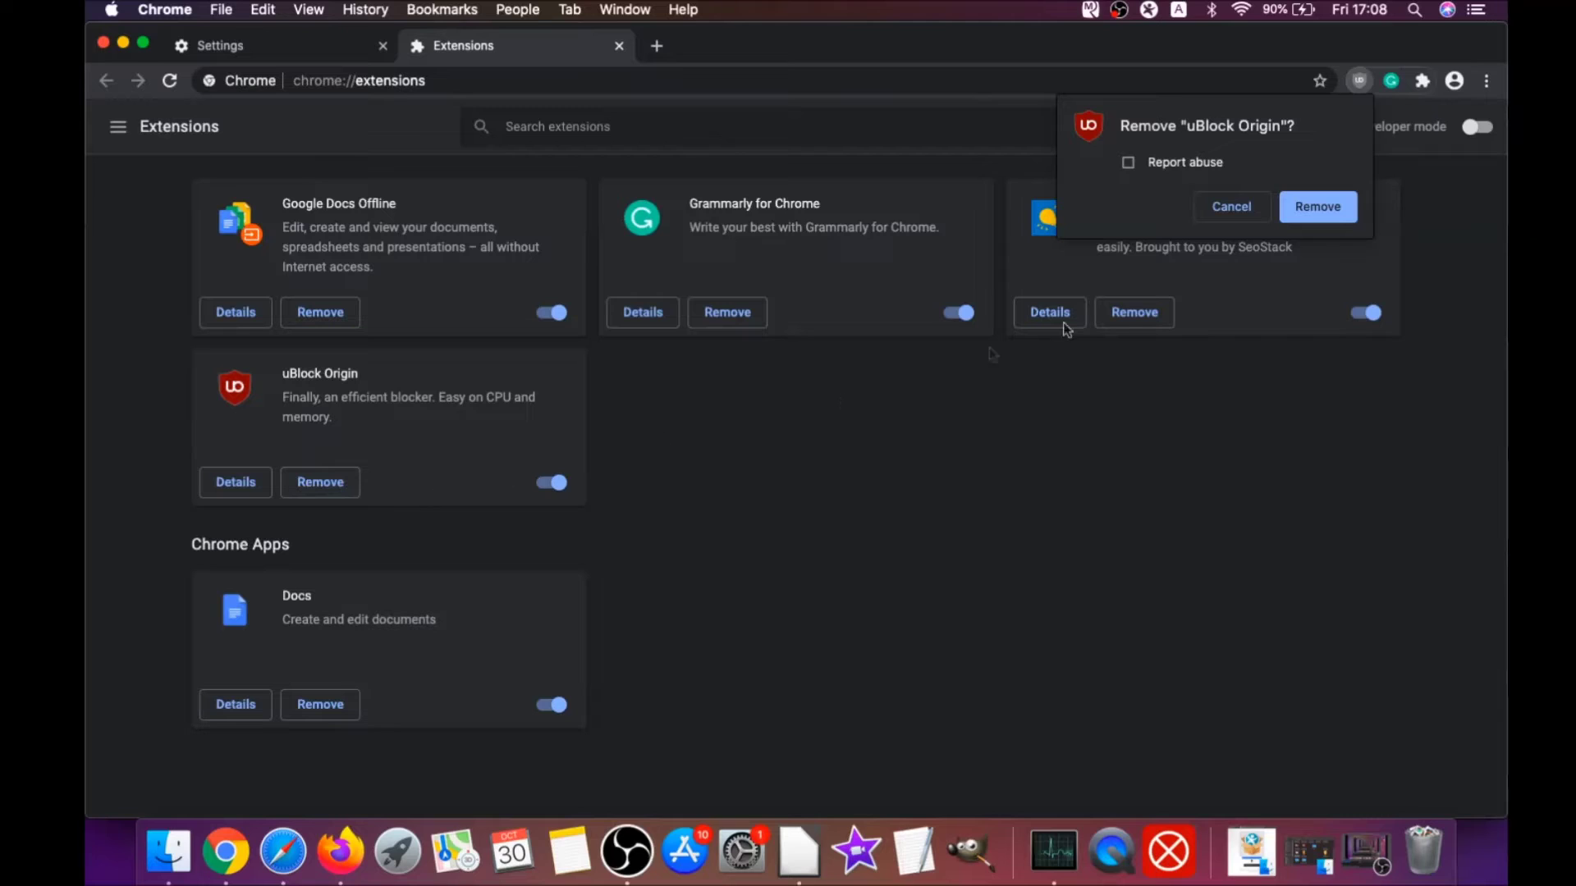
left_click(1320, 206)
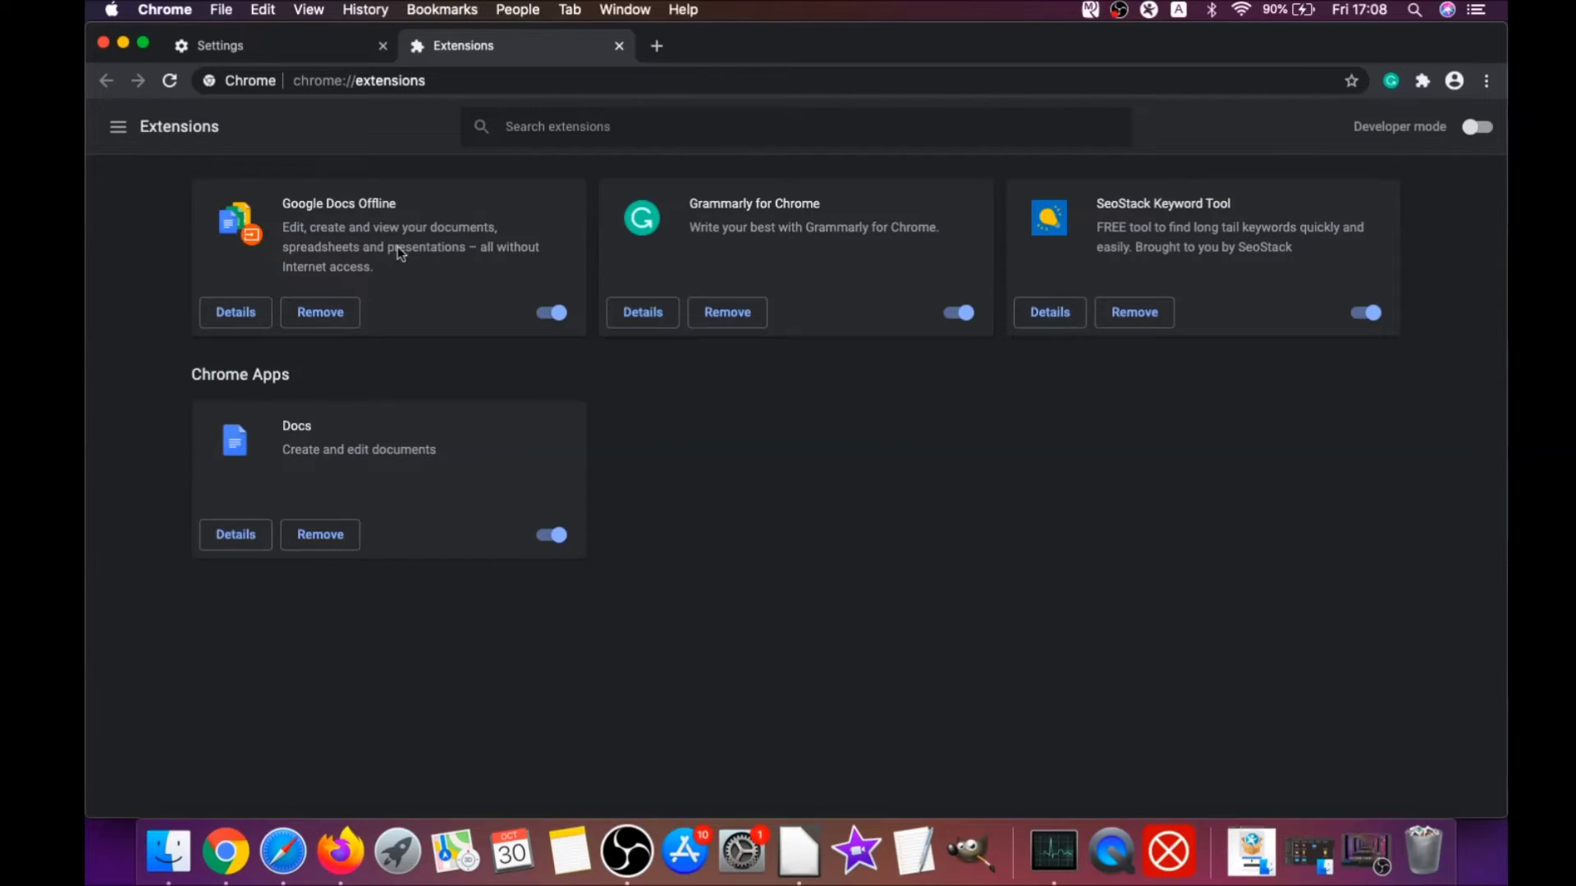
left_click(104, 46)
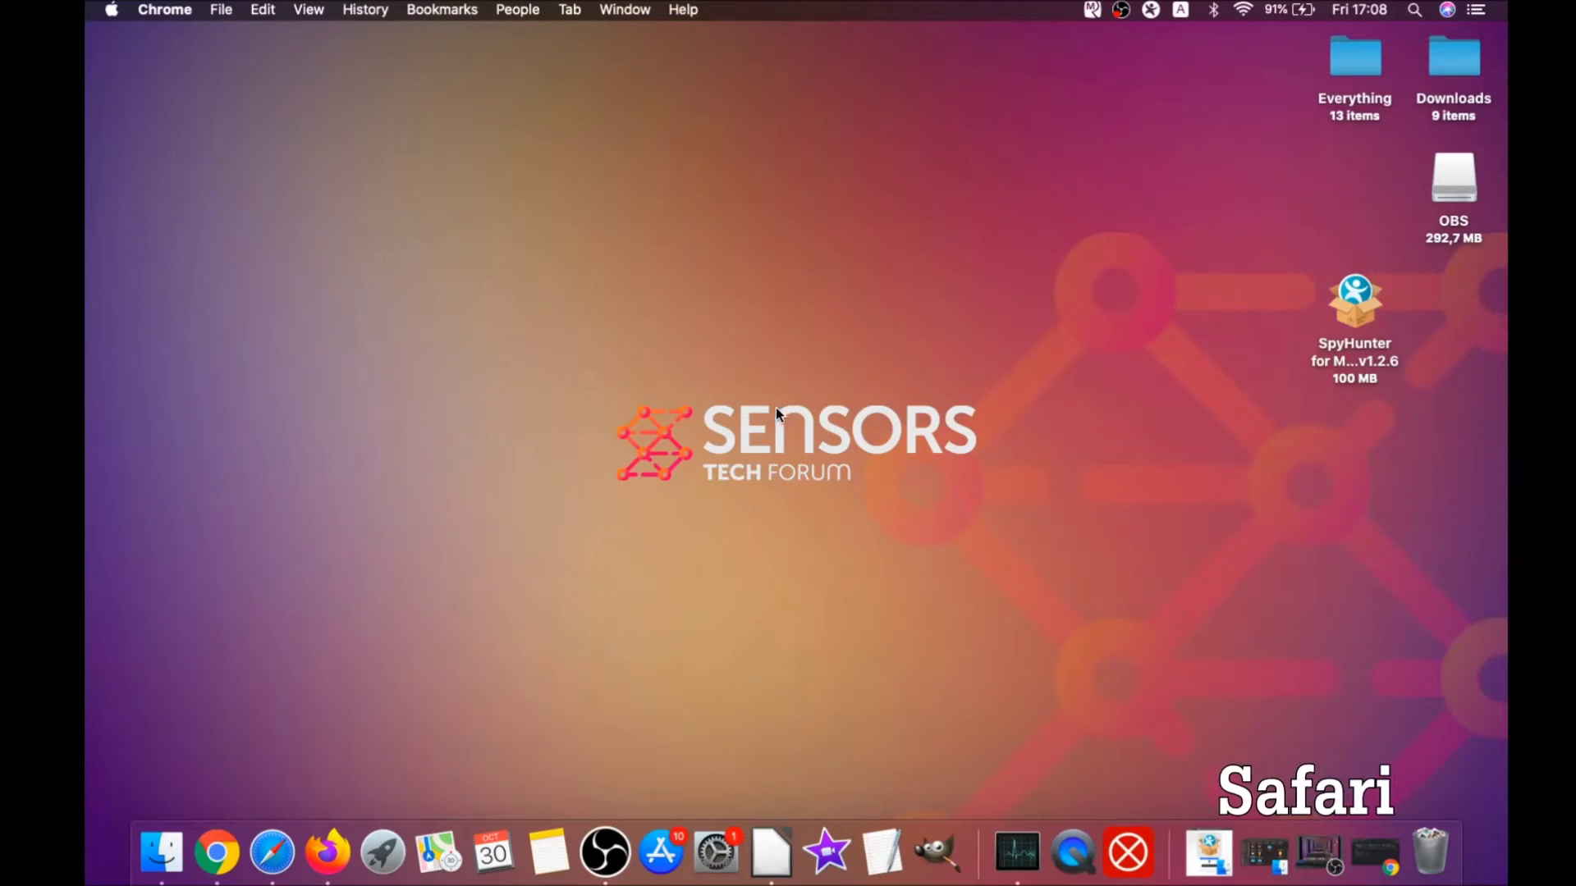
left_click(271, 852)
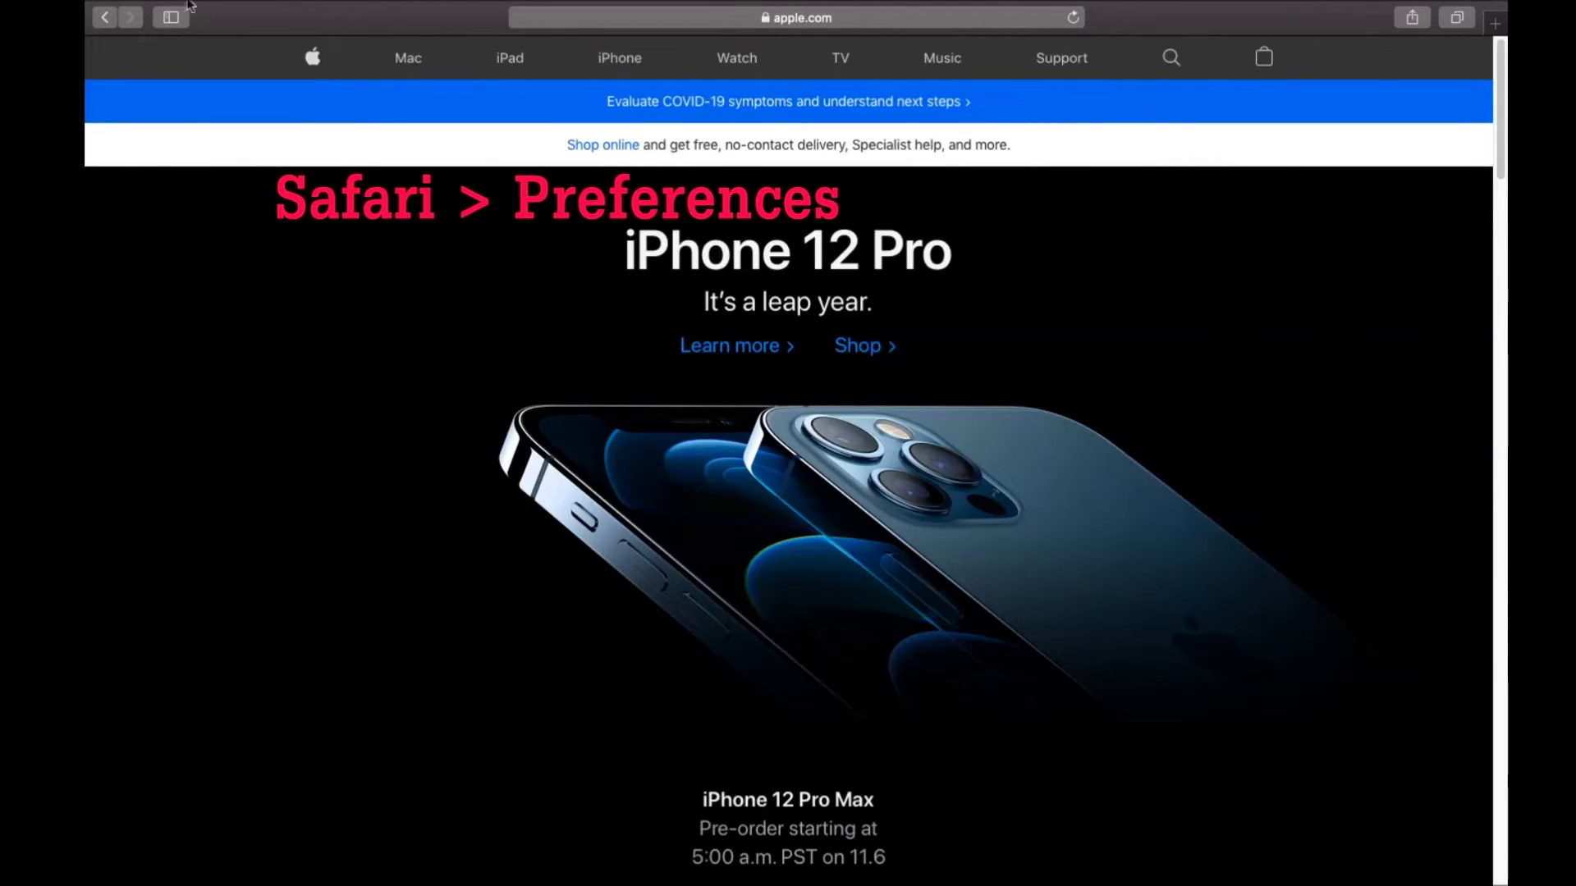
mouse_move(250, 9)
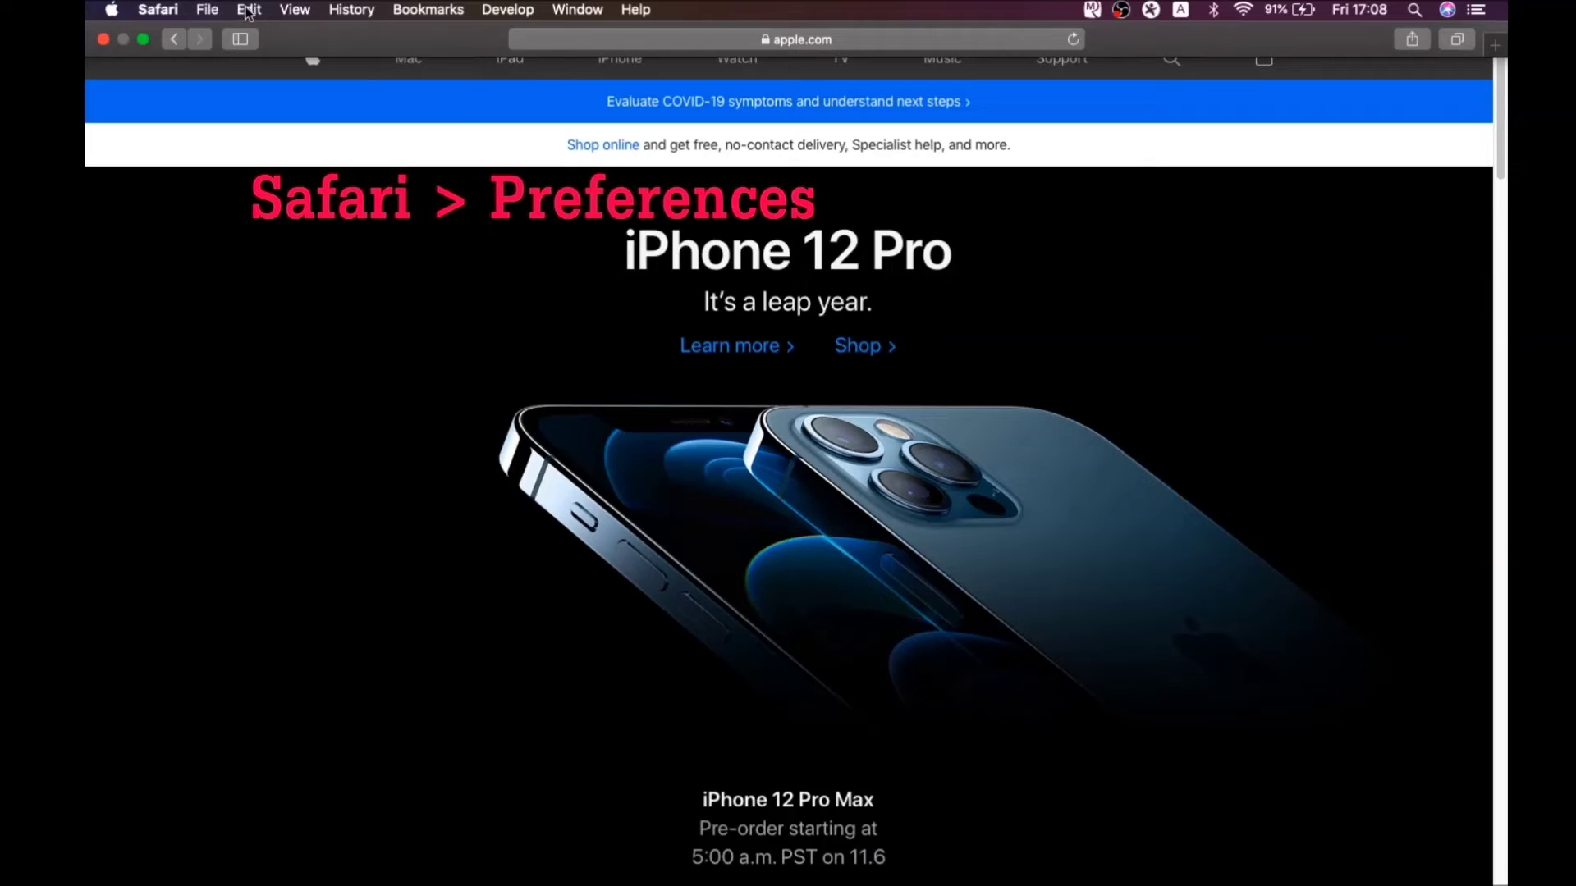
left_click(157, 10)
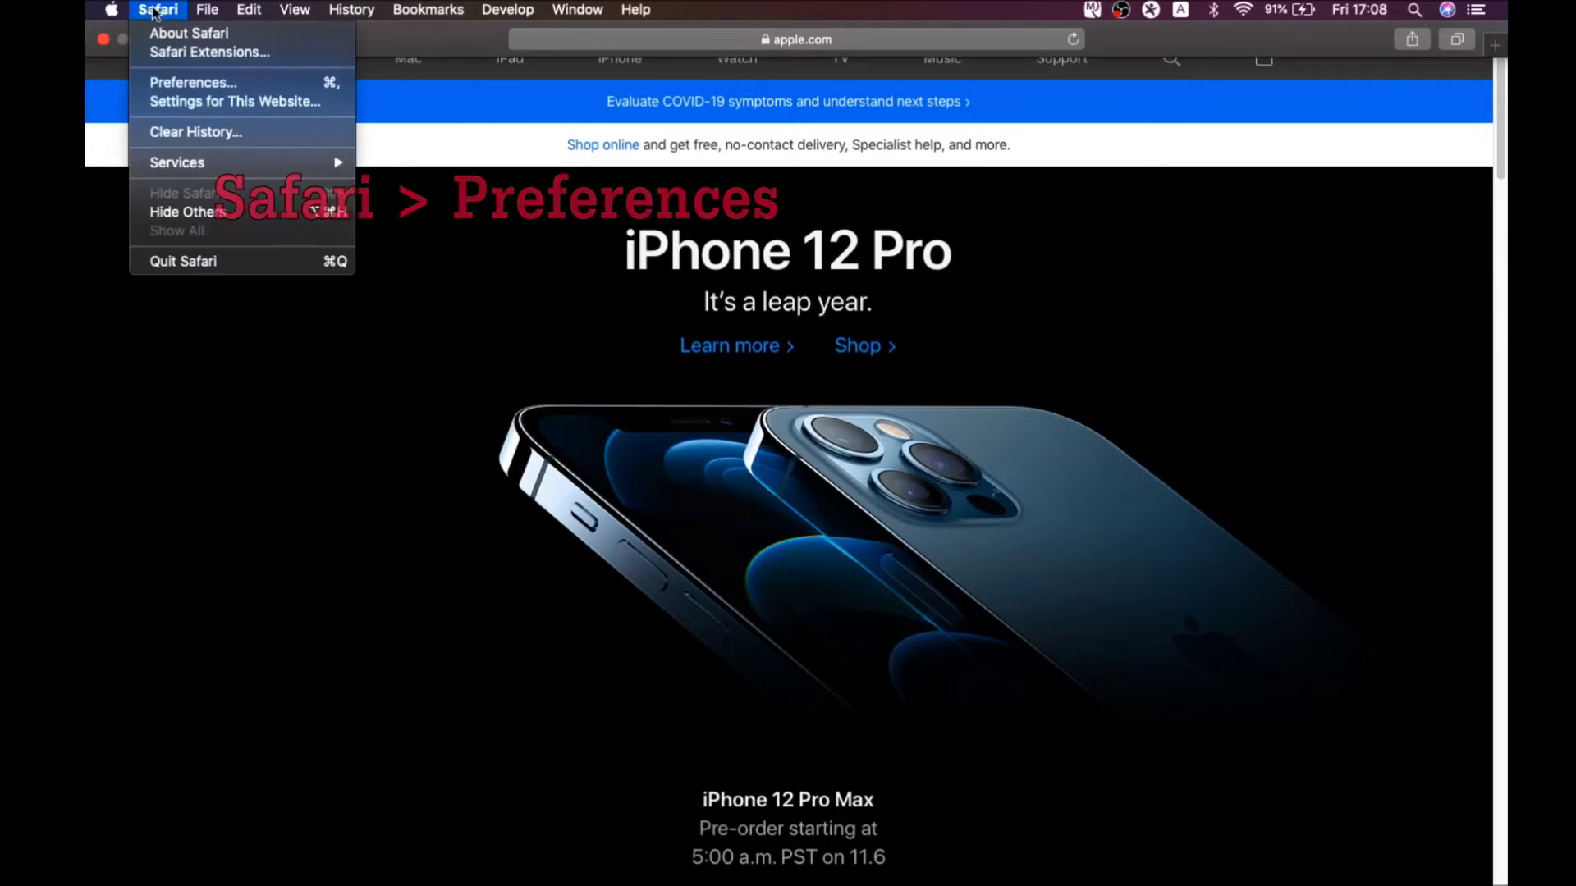
left_click(201, 86)
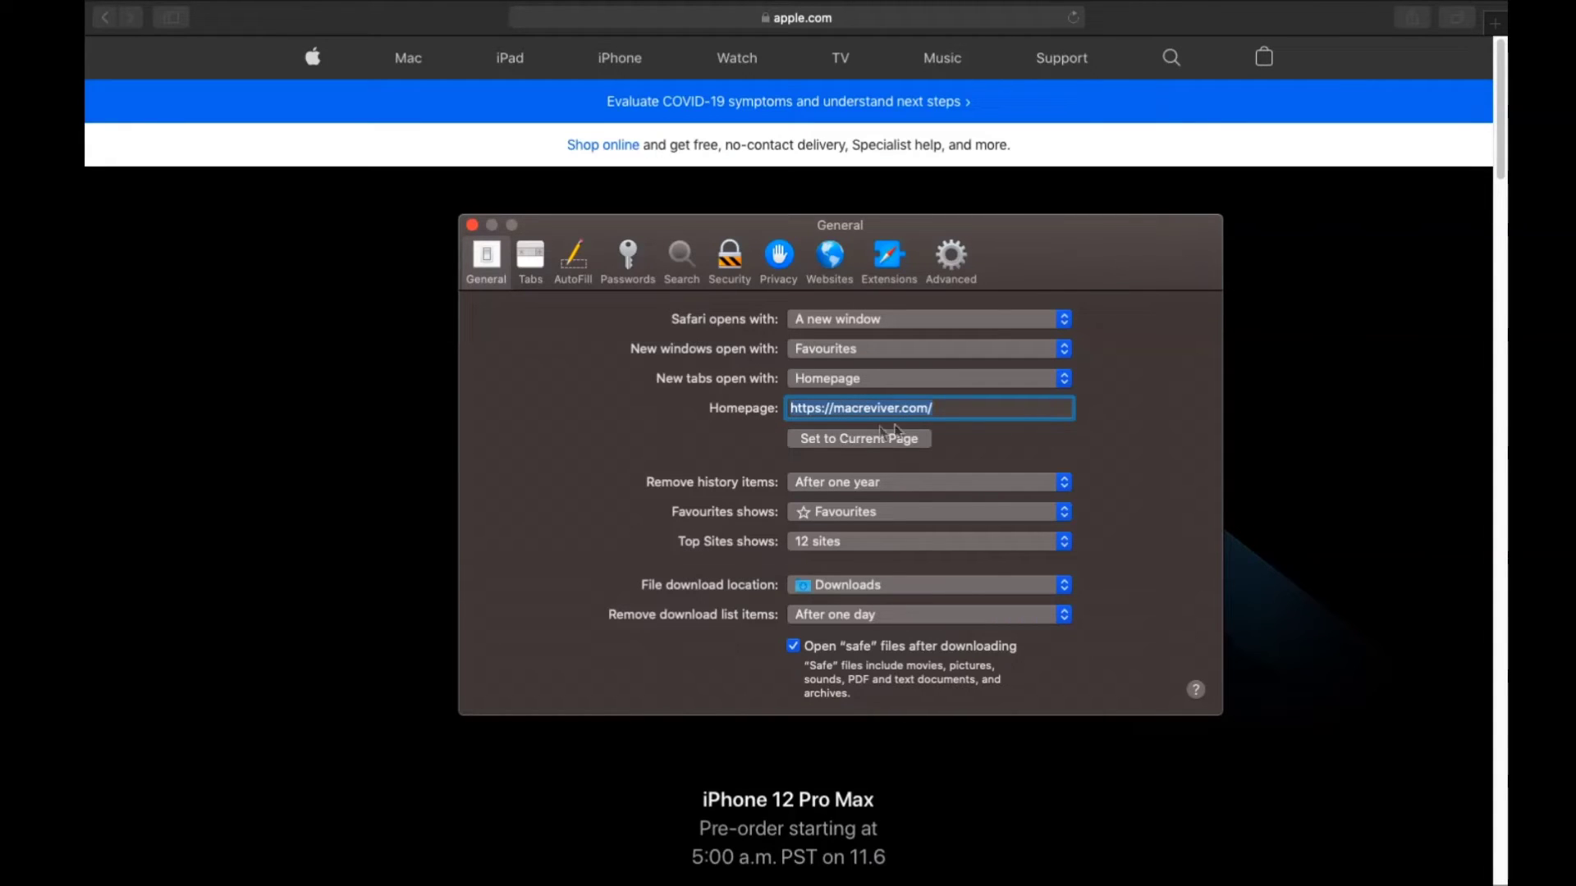
left_click(936, 408)
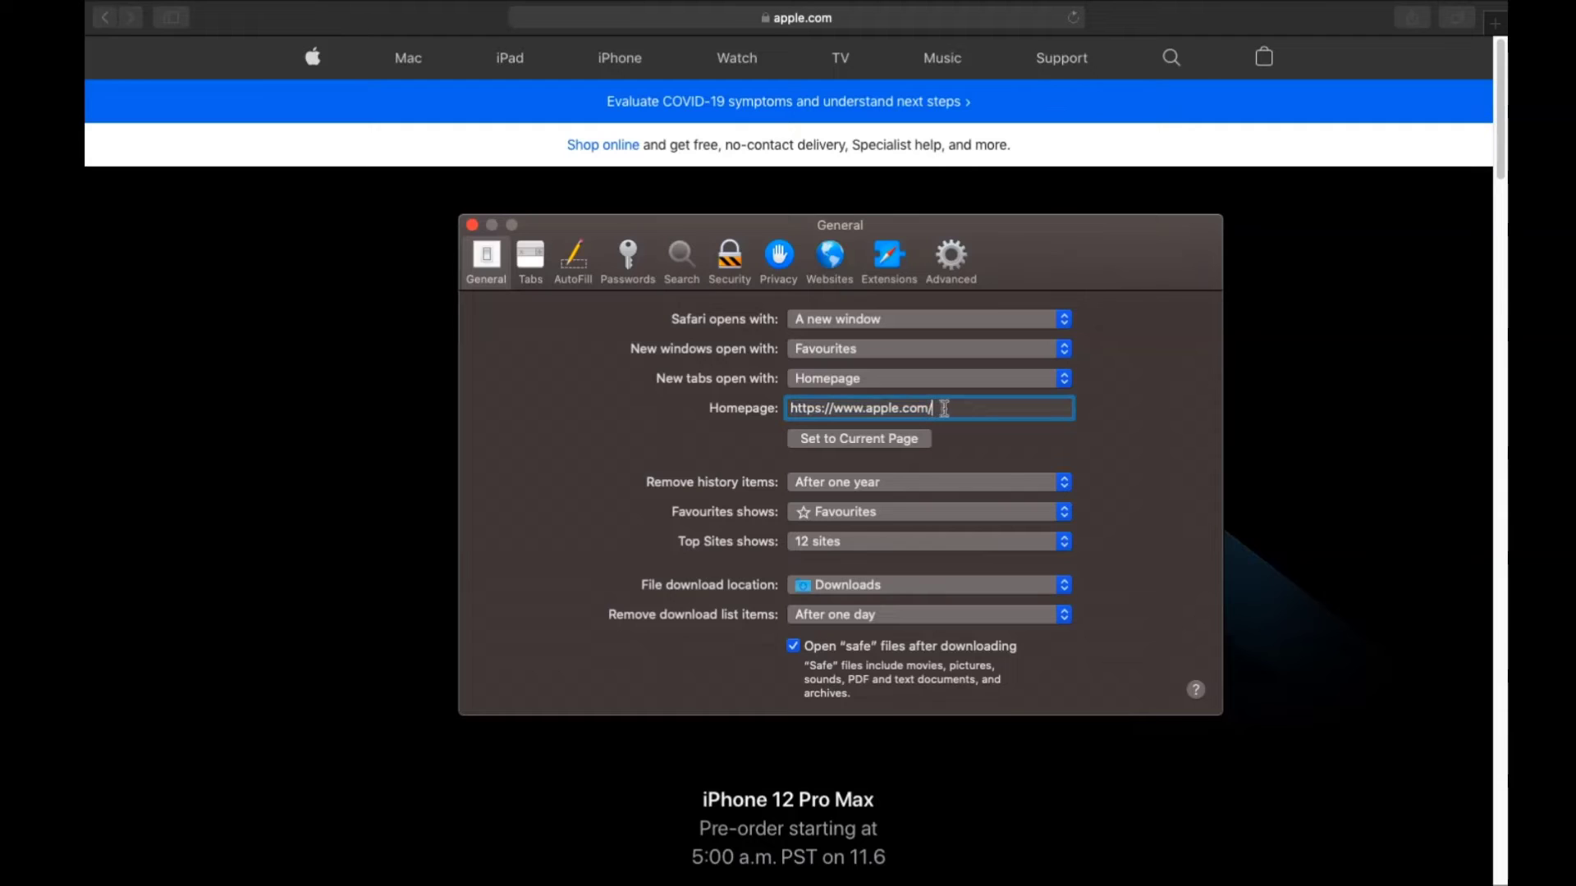
Choose Google as Safari's search engine and show the installed extensions.
left_click(684, 258)
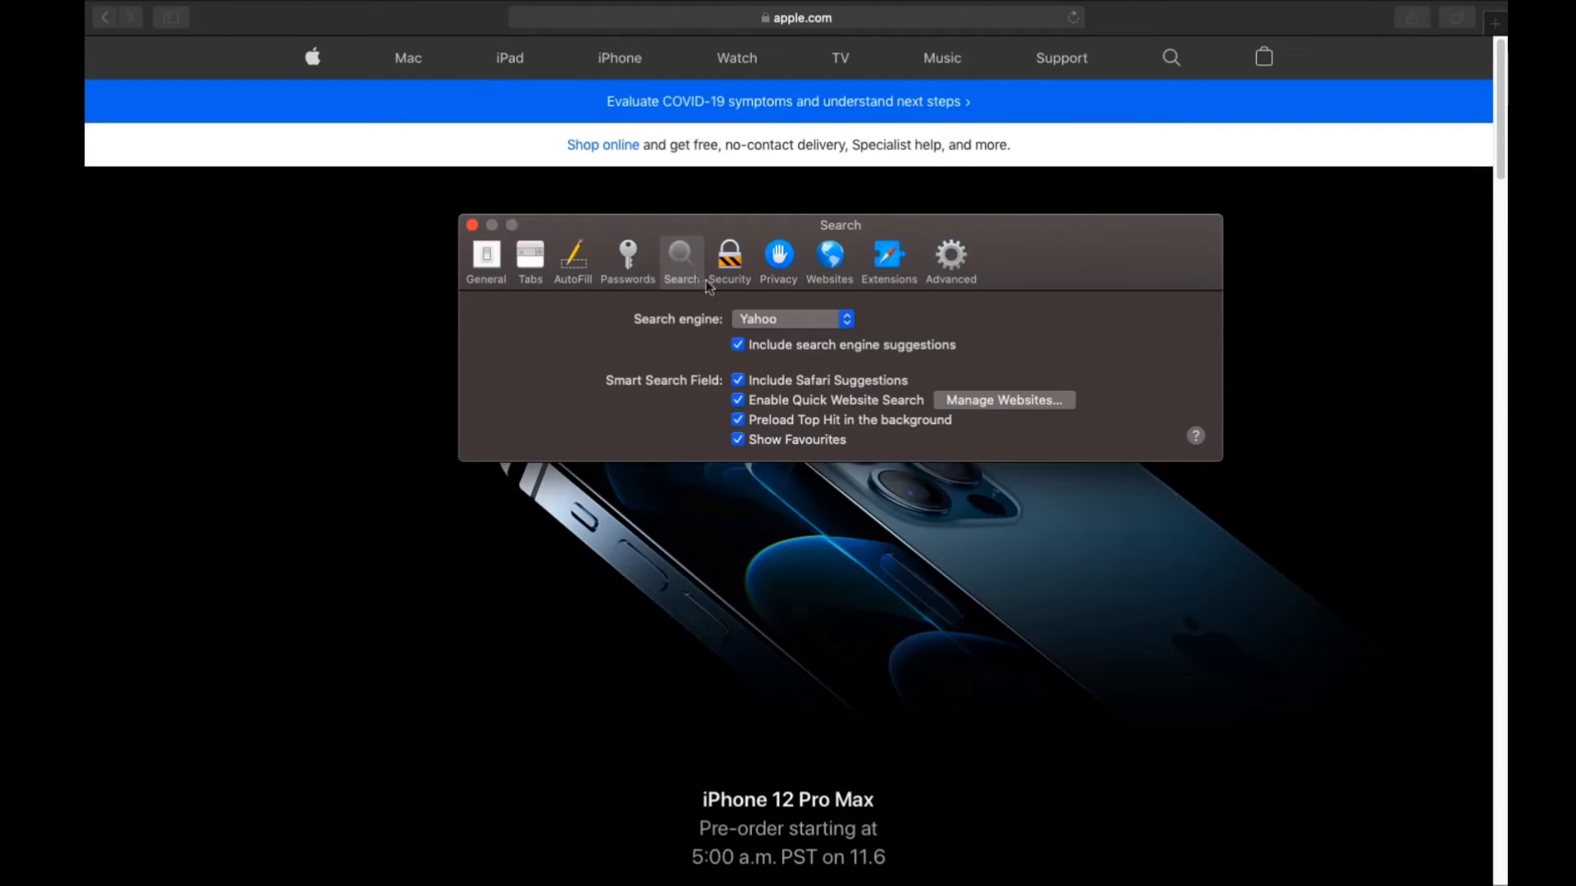
left_click(792, 319)
left_click(768, 356)
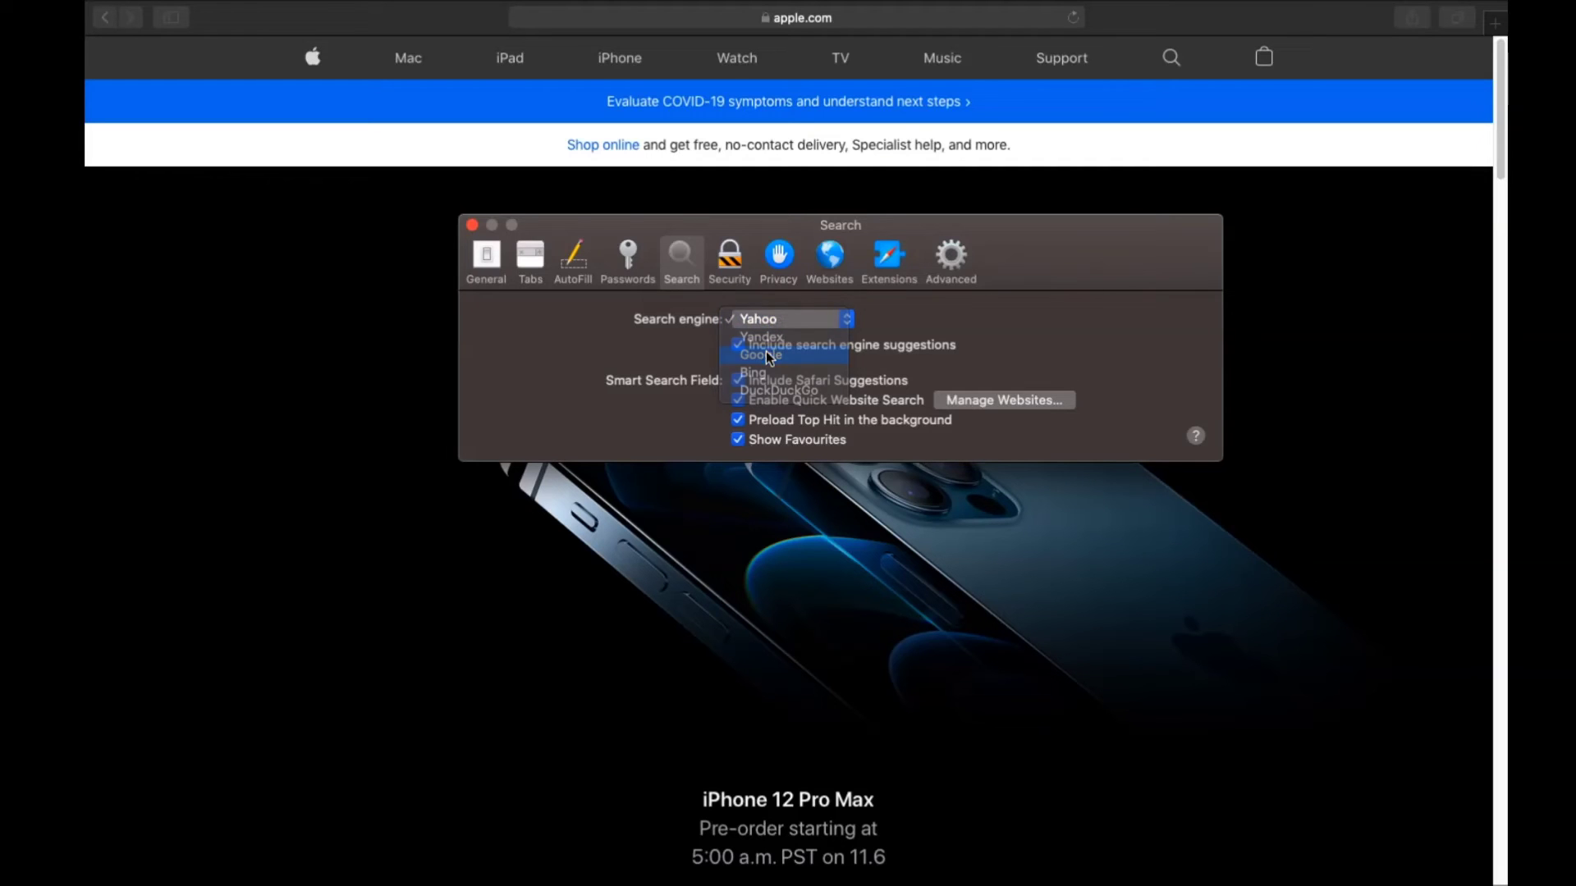
left_click(884, 263)
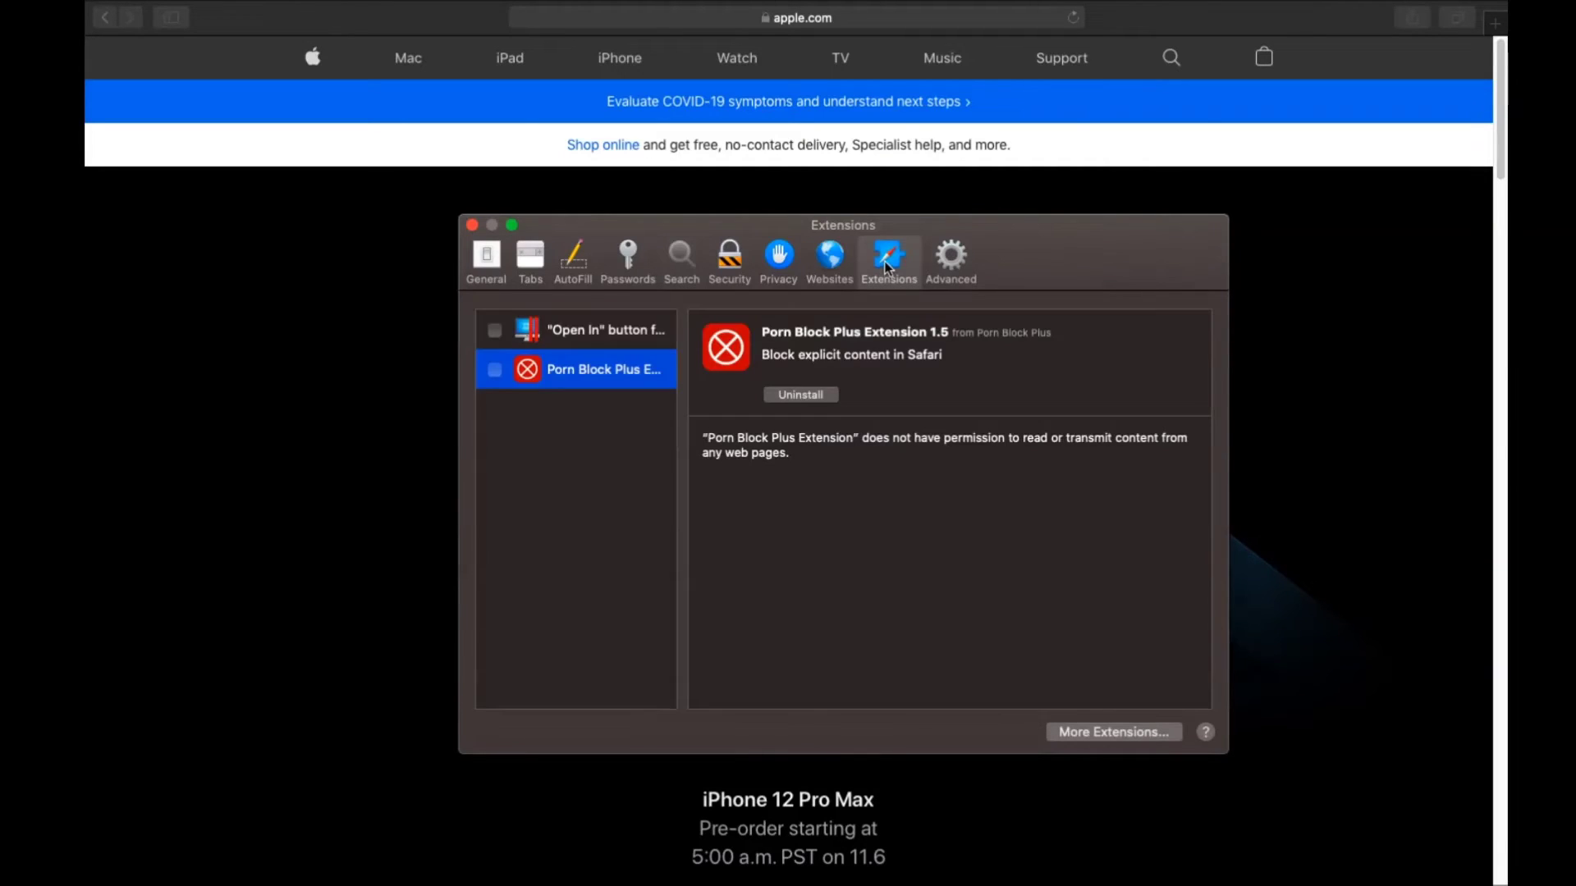
Uninstall Porn Block Plus by dragging Porn Block Plus.app from Finder to the Bin, authorizing the move.
left_click(794, 397)
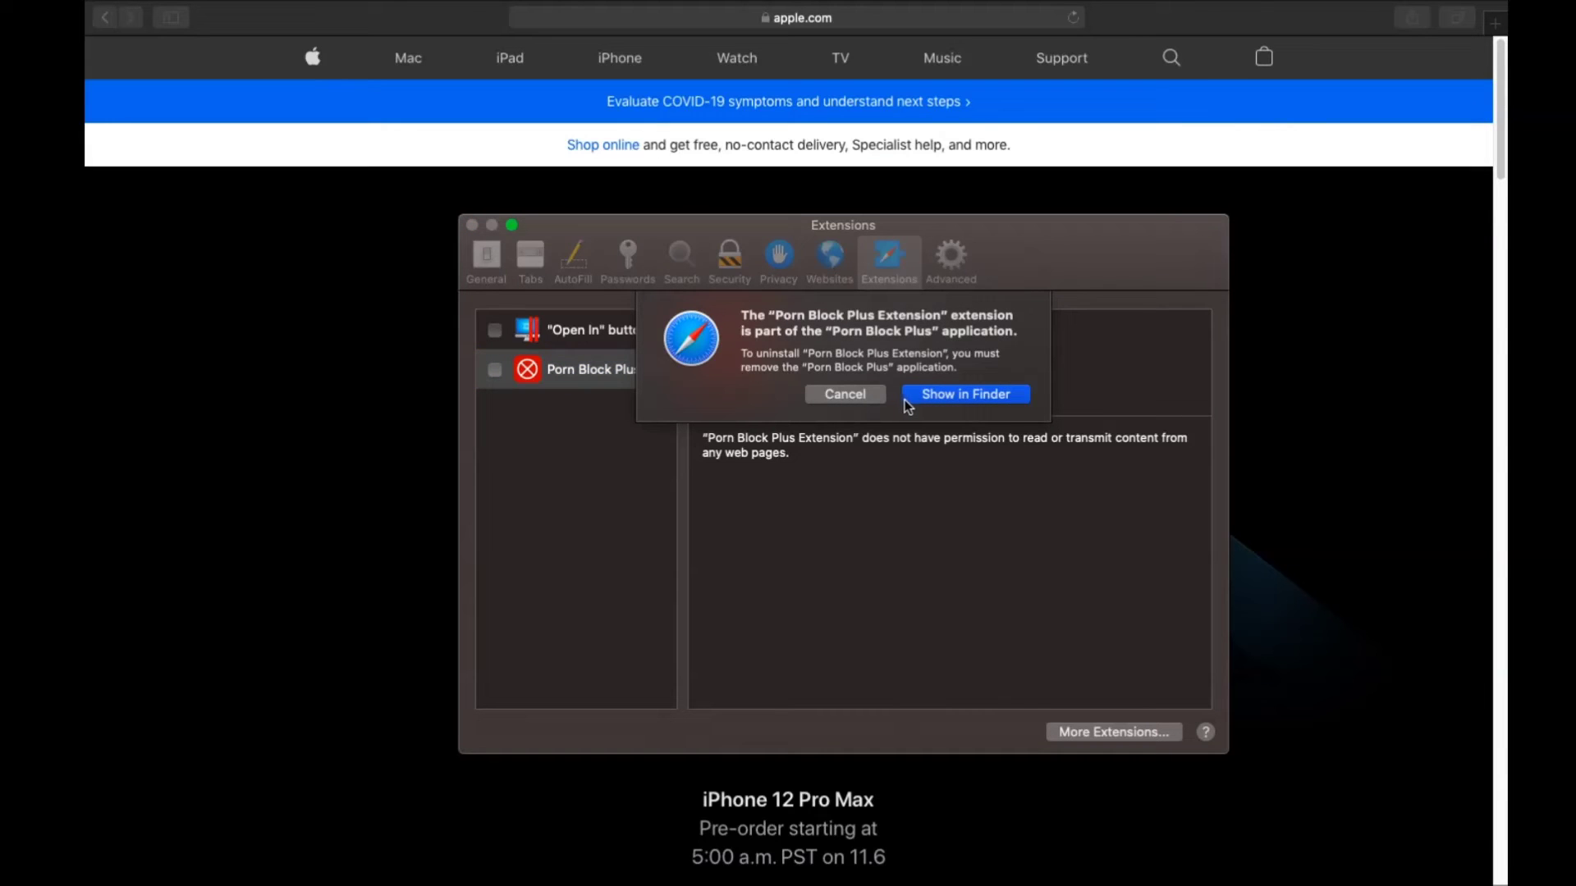
left_click(909, 398)
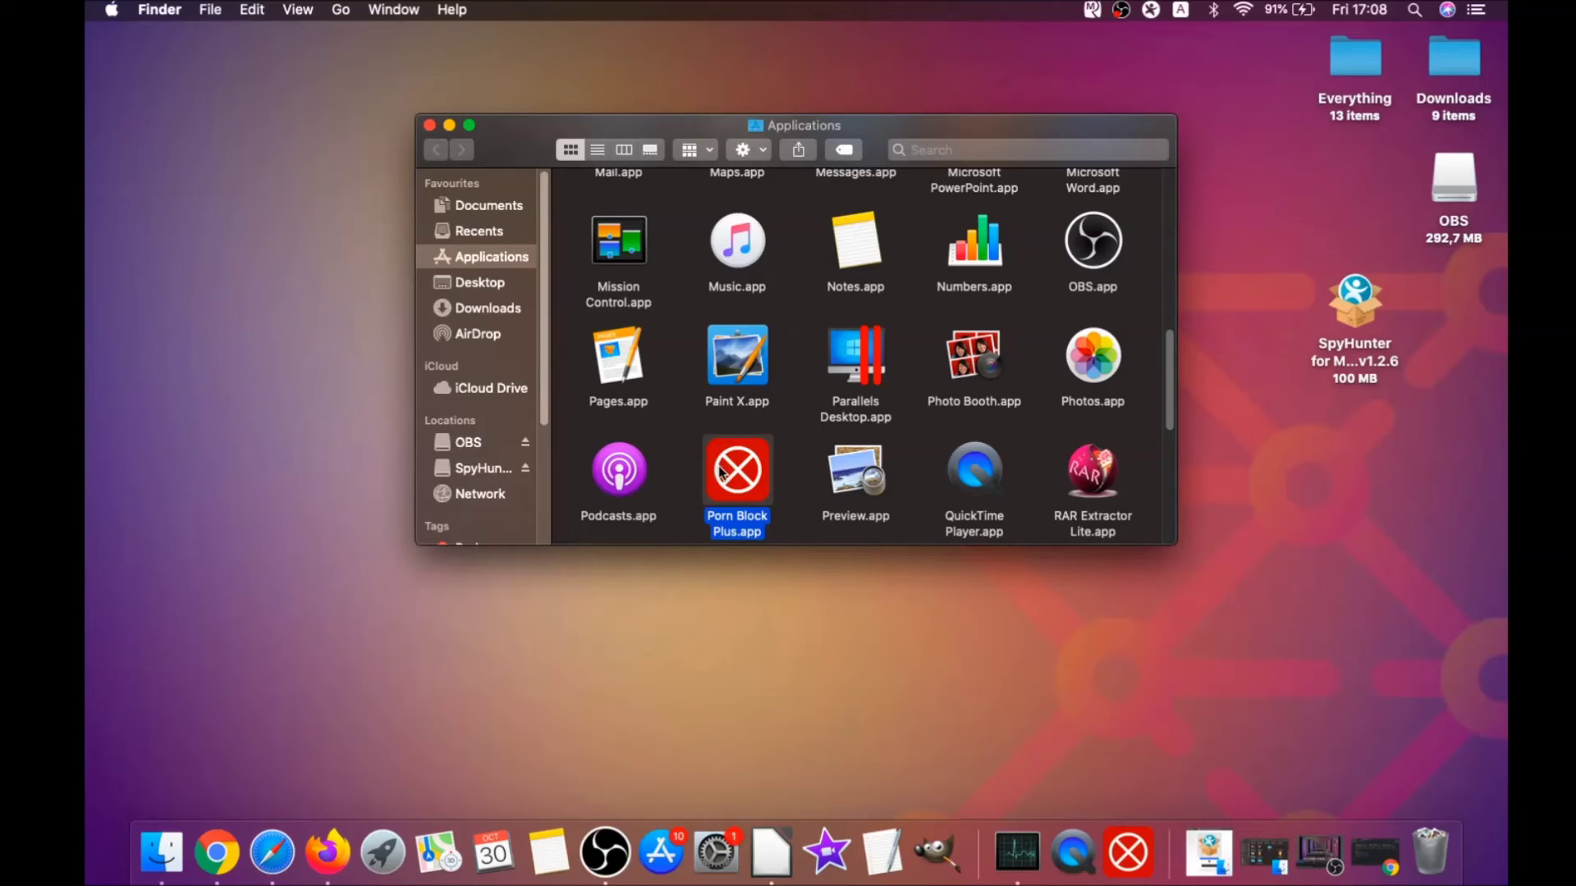
left_click_drag(721, 469, 1434, 844)
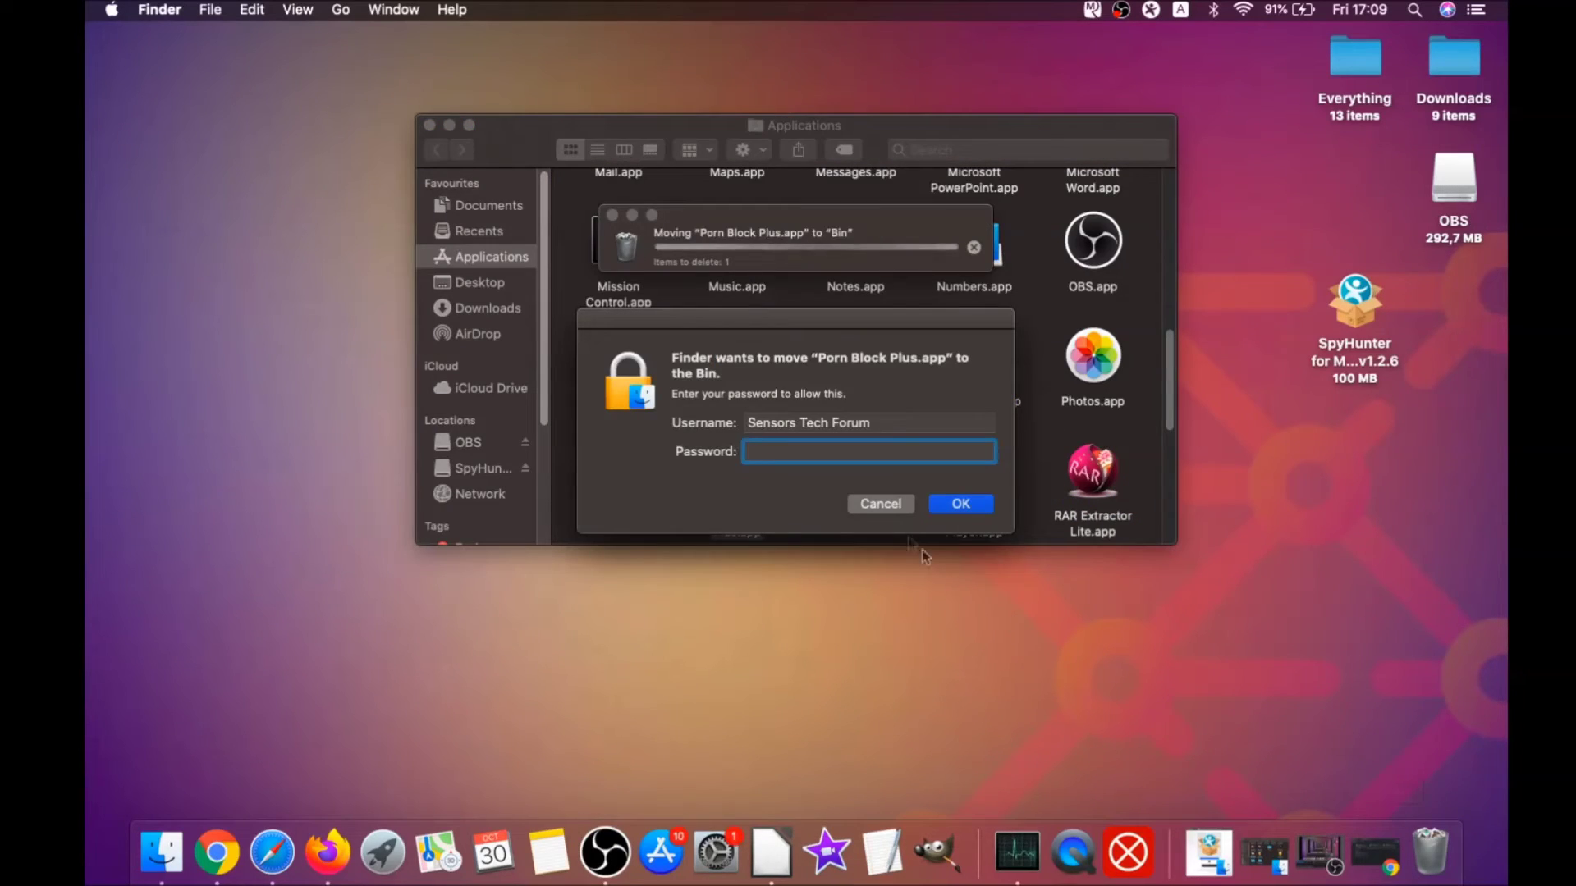
type("••••")
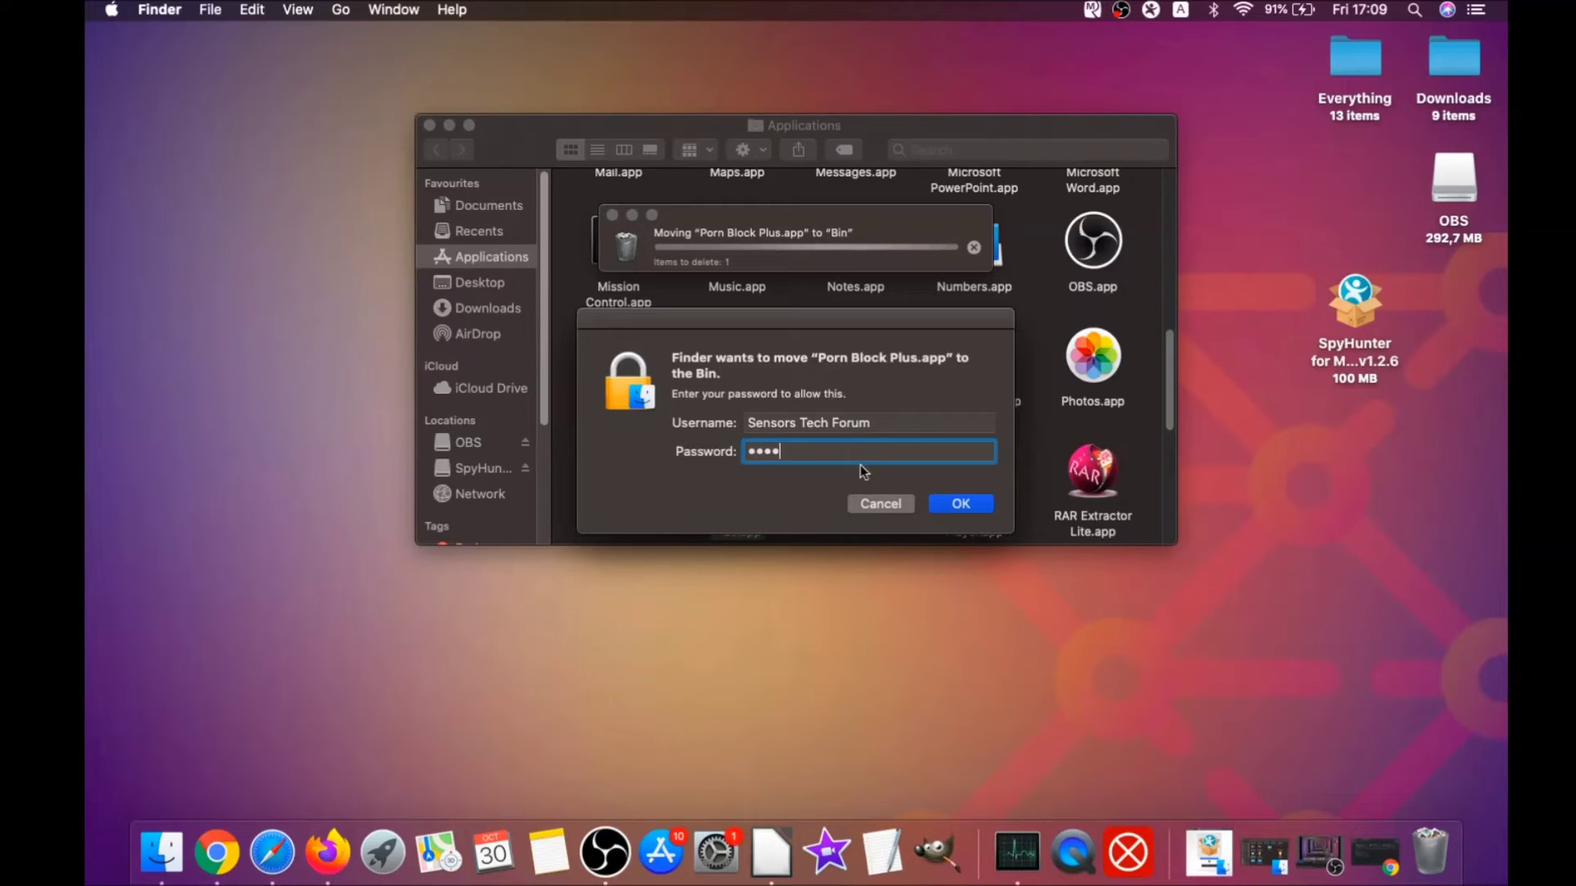
type("•••")
left_click(961, 504)
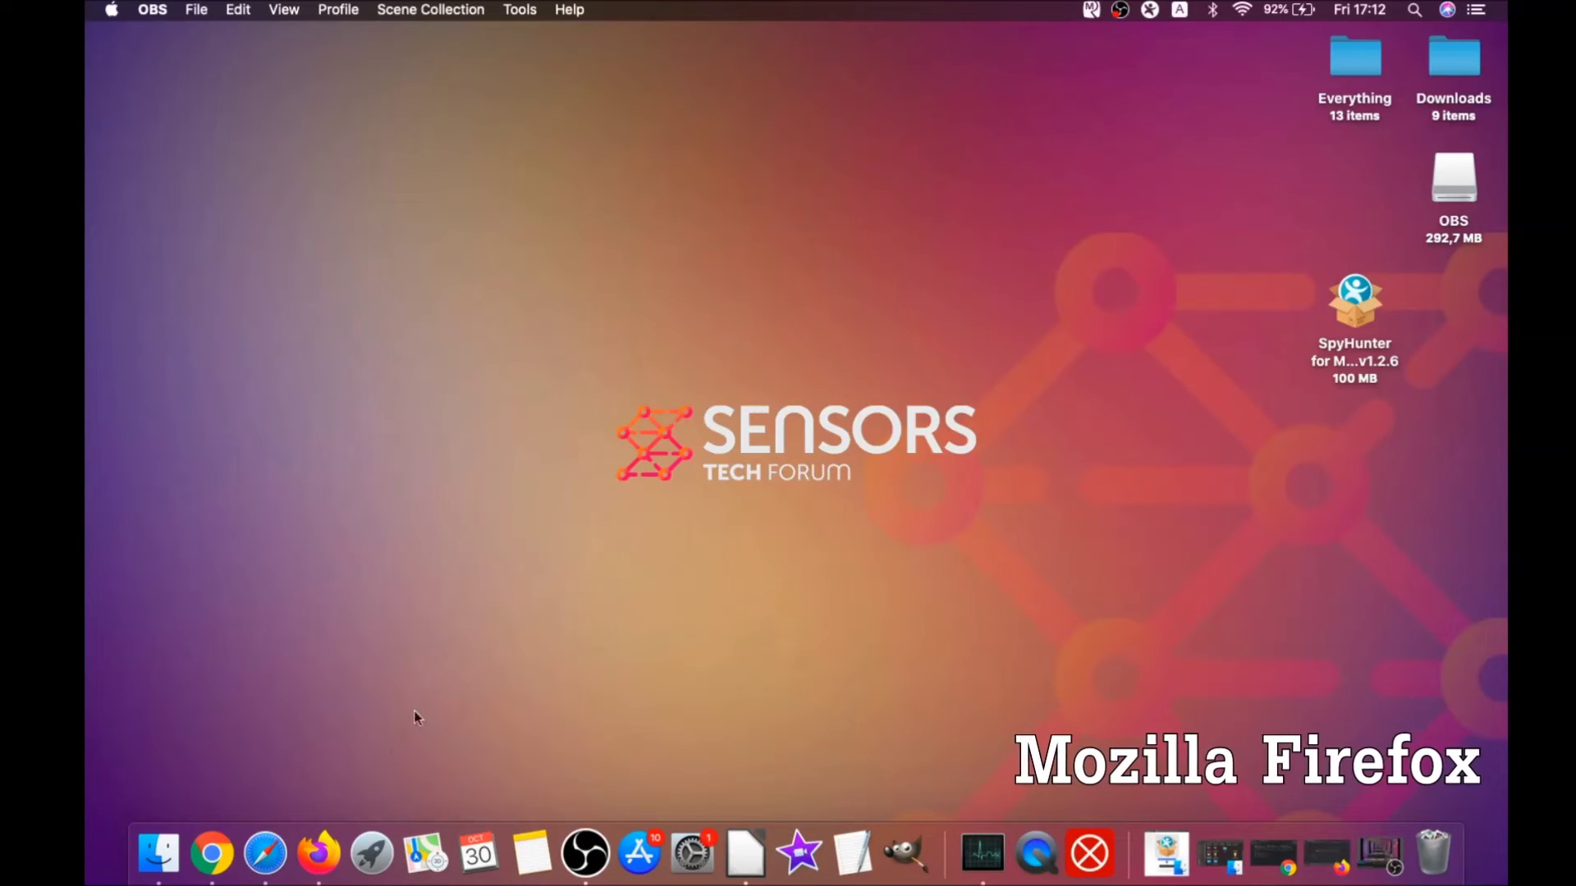
Open Firefox's add-ons manager and disable Superpowers for Instagram.
left_click(319, 853)
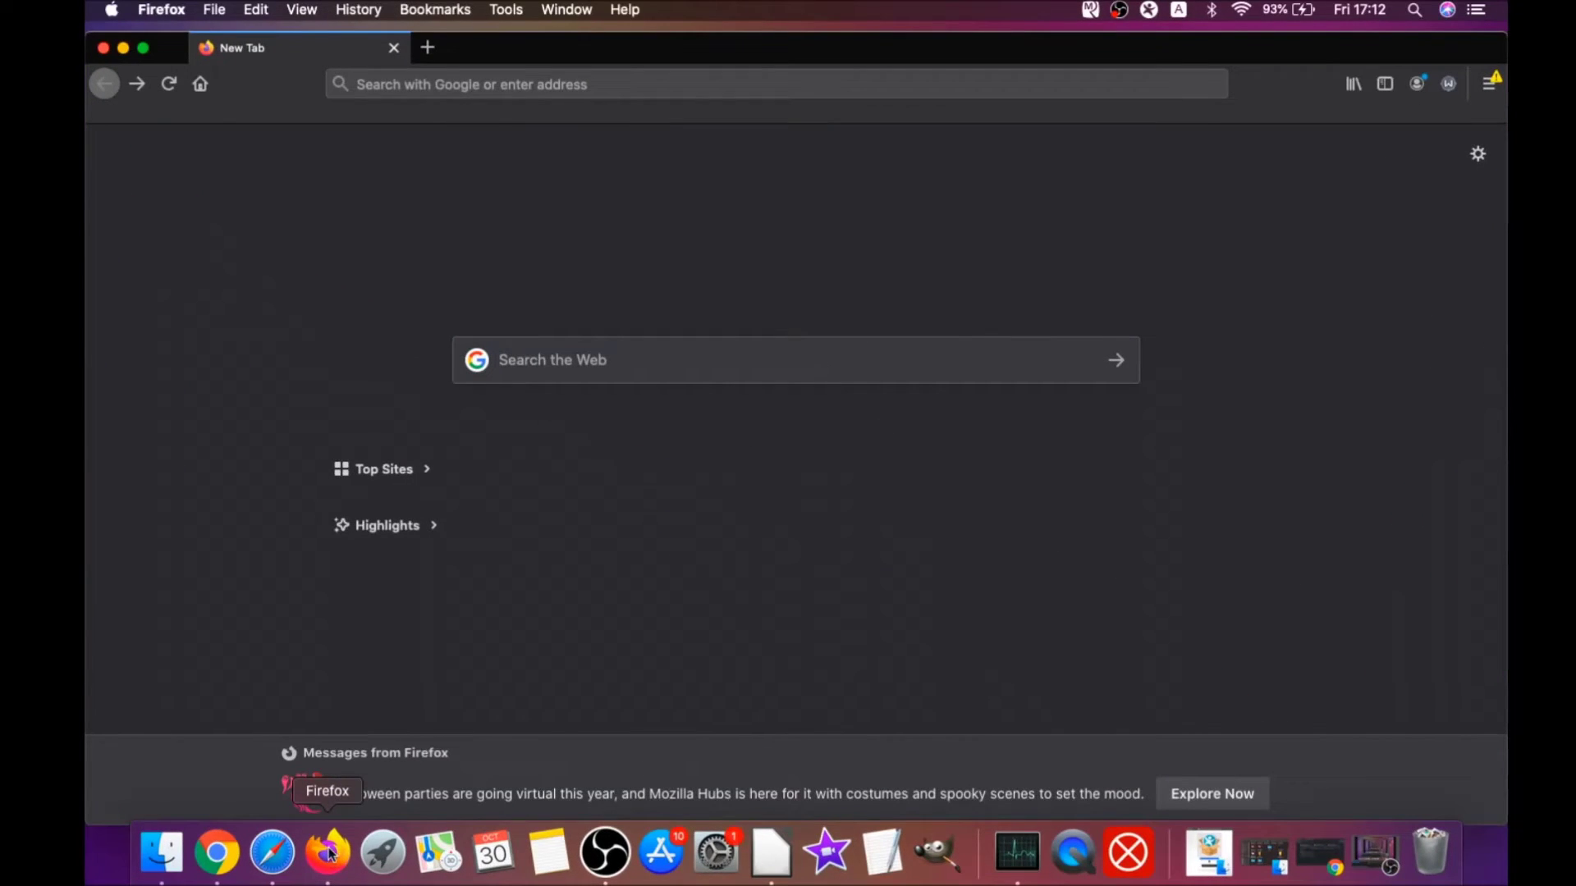
left_click(1485, 84)
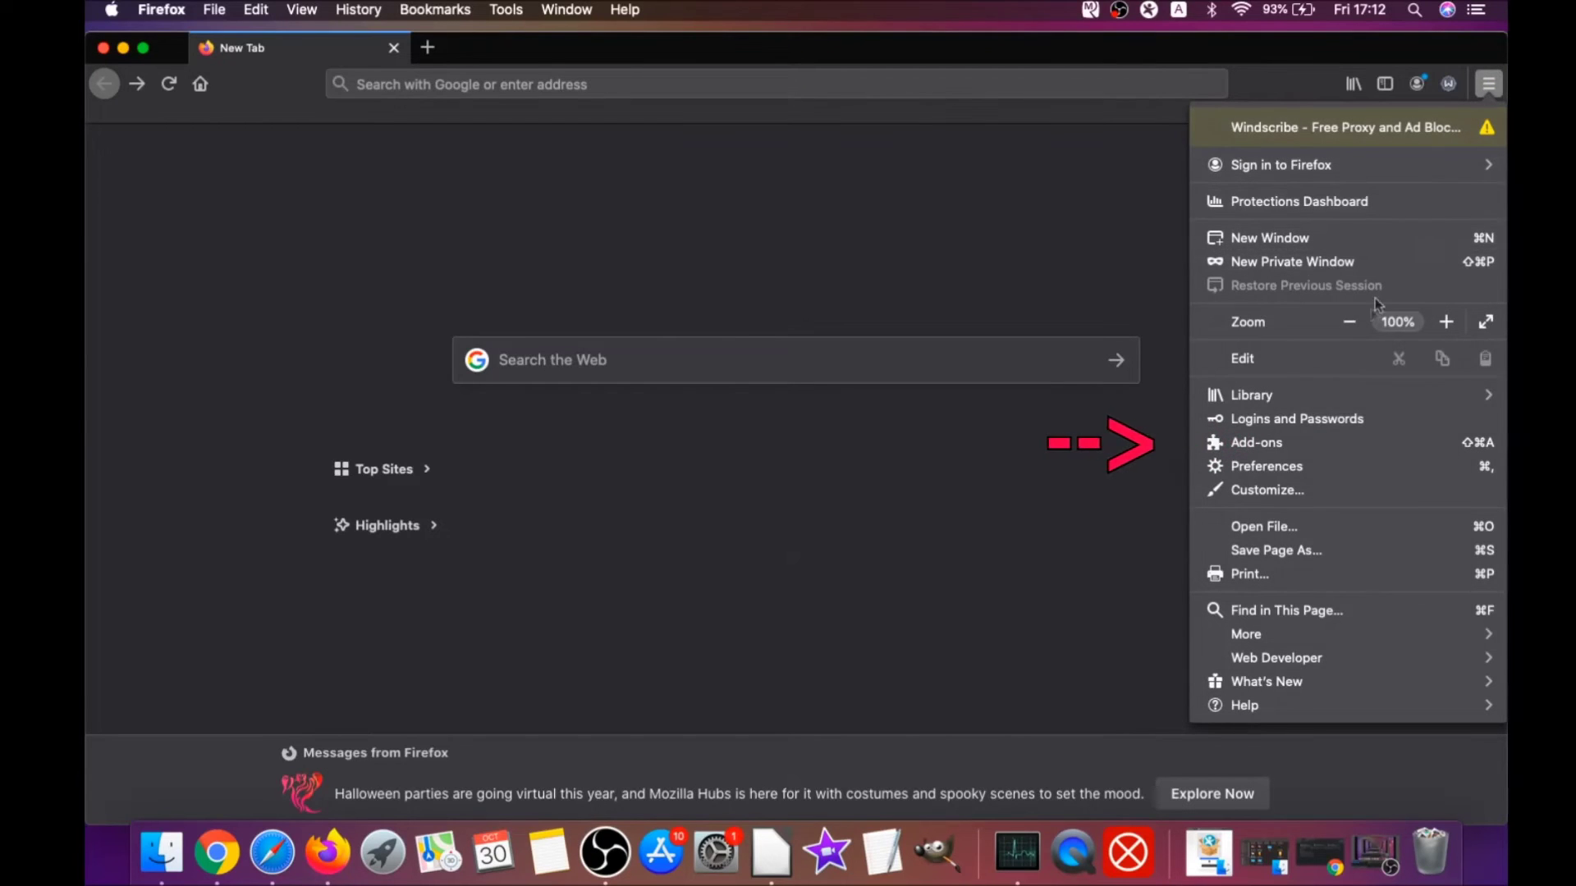
left_click(1299, 443)
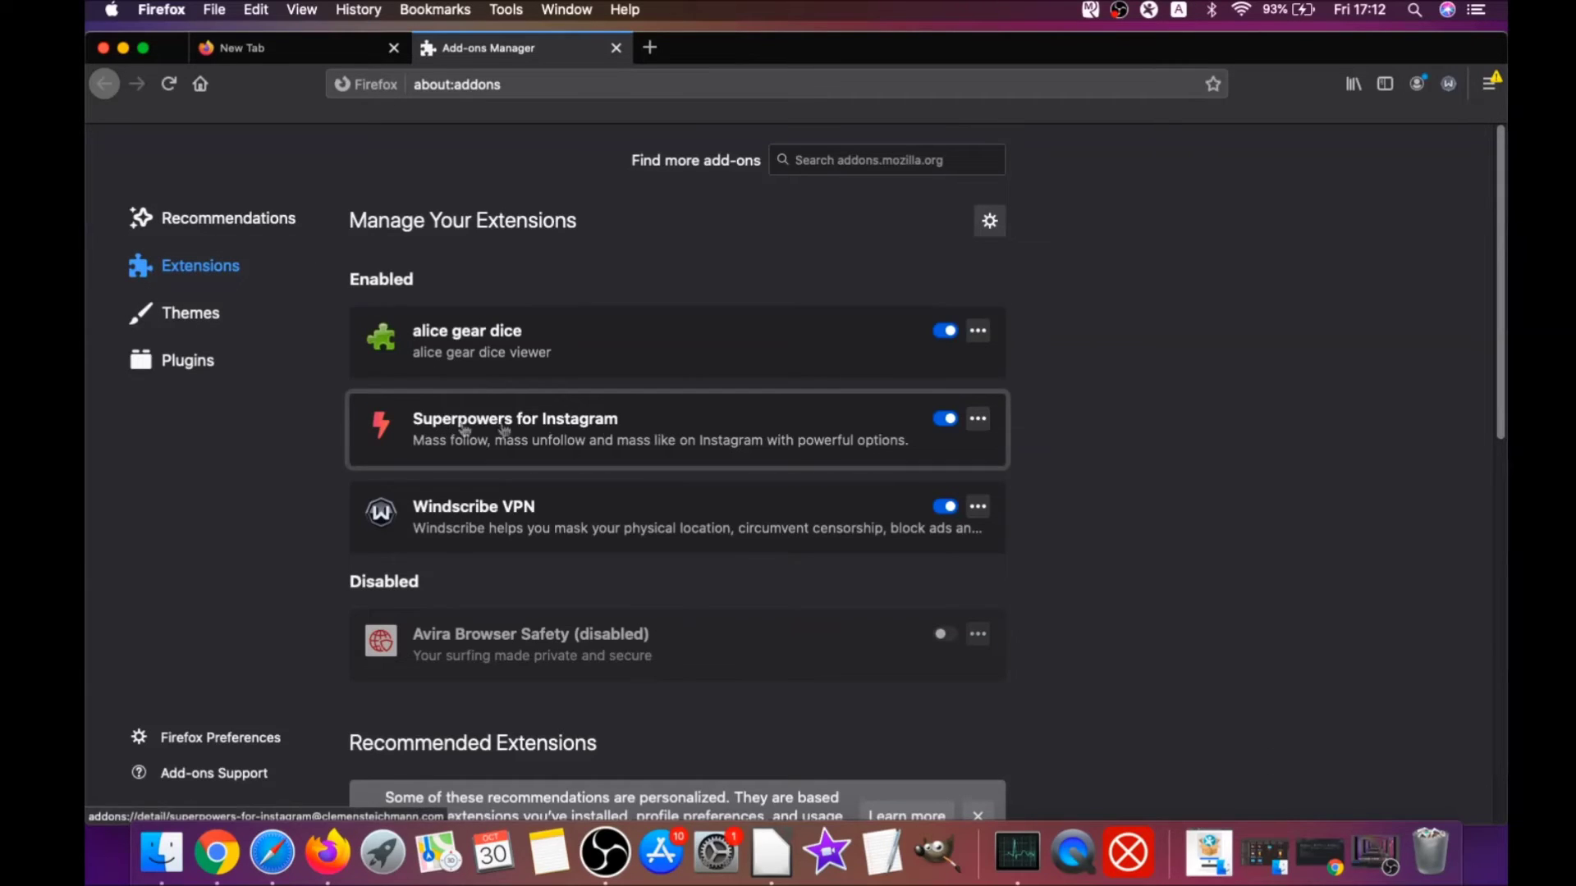
left_click(948, 421)
Remove alice gear dice and Superpowers for Instagram, confirming each removal.
left_click(949, 332)
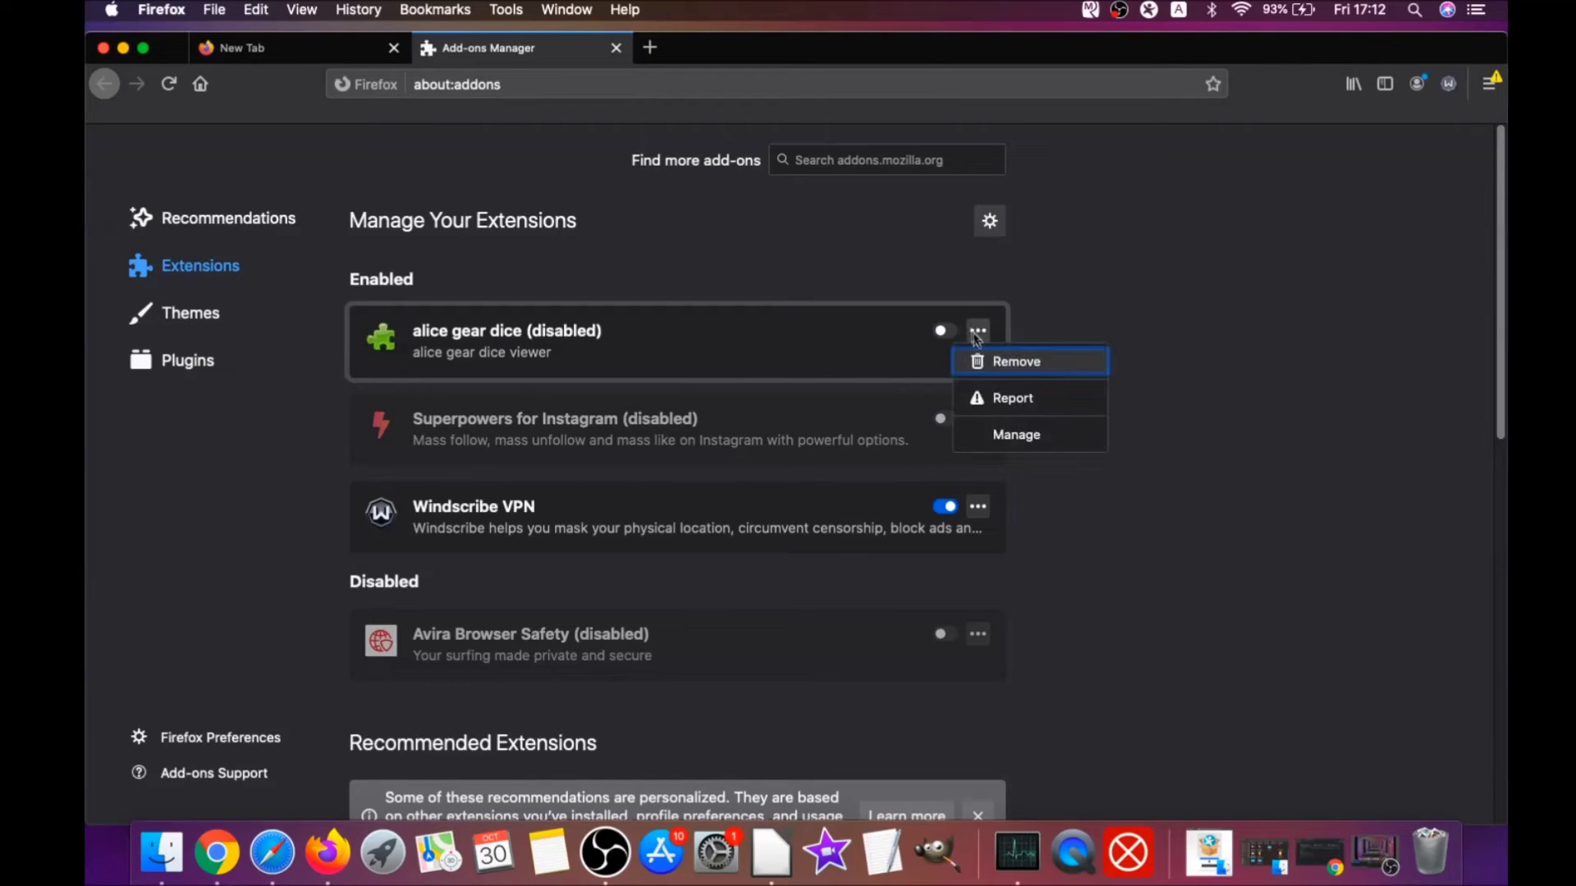
left_click(999, 363)
left_click(895, 229)
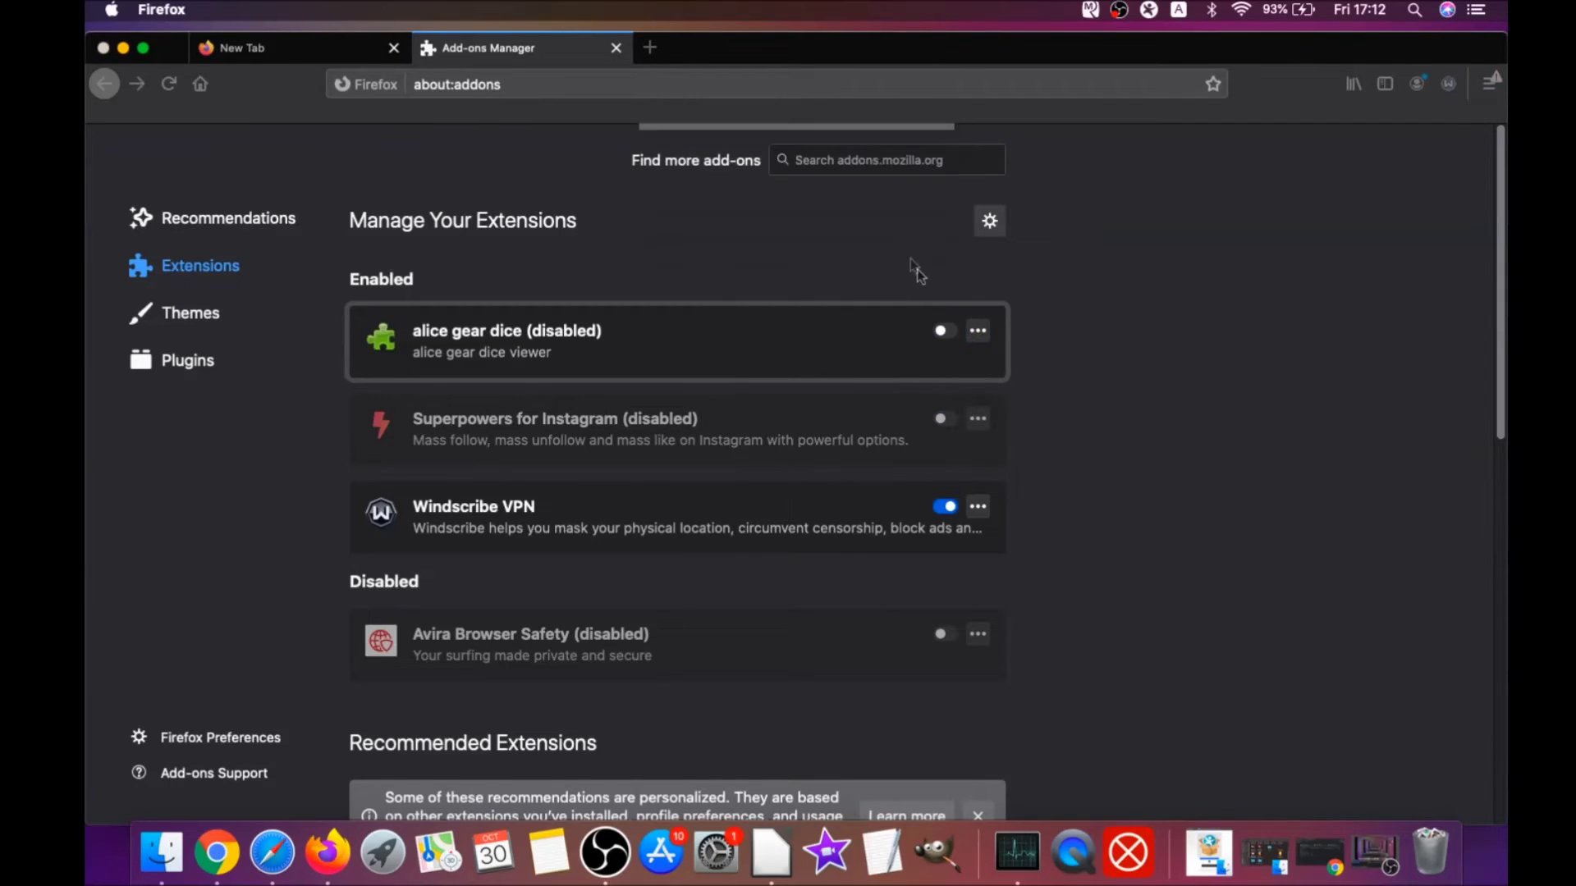
left_click(978, 394)
left_click(995, 429)
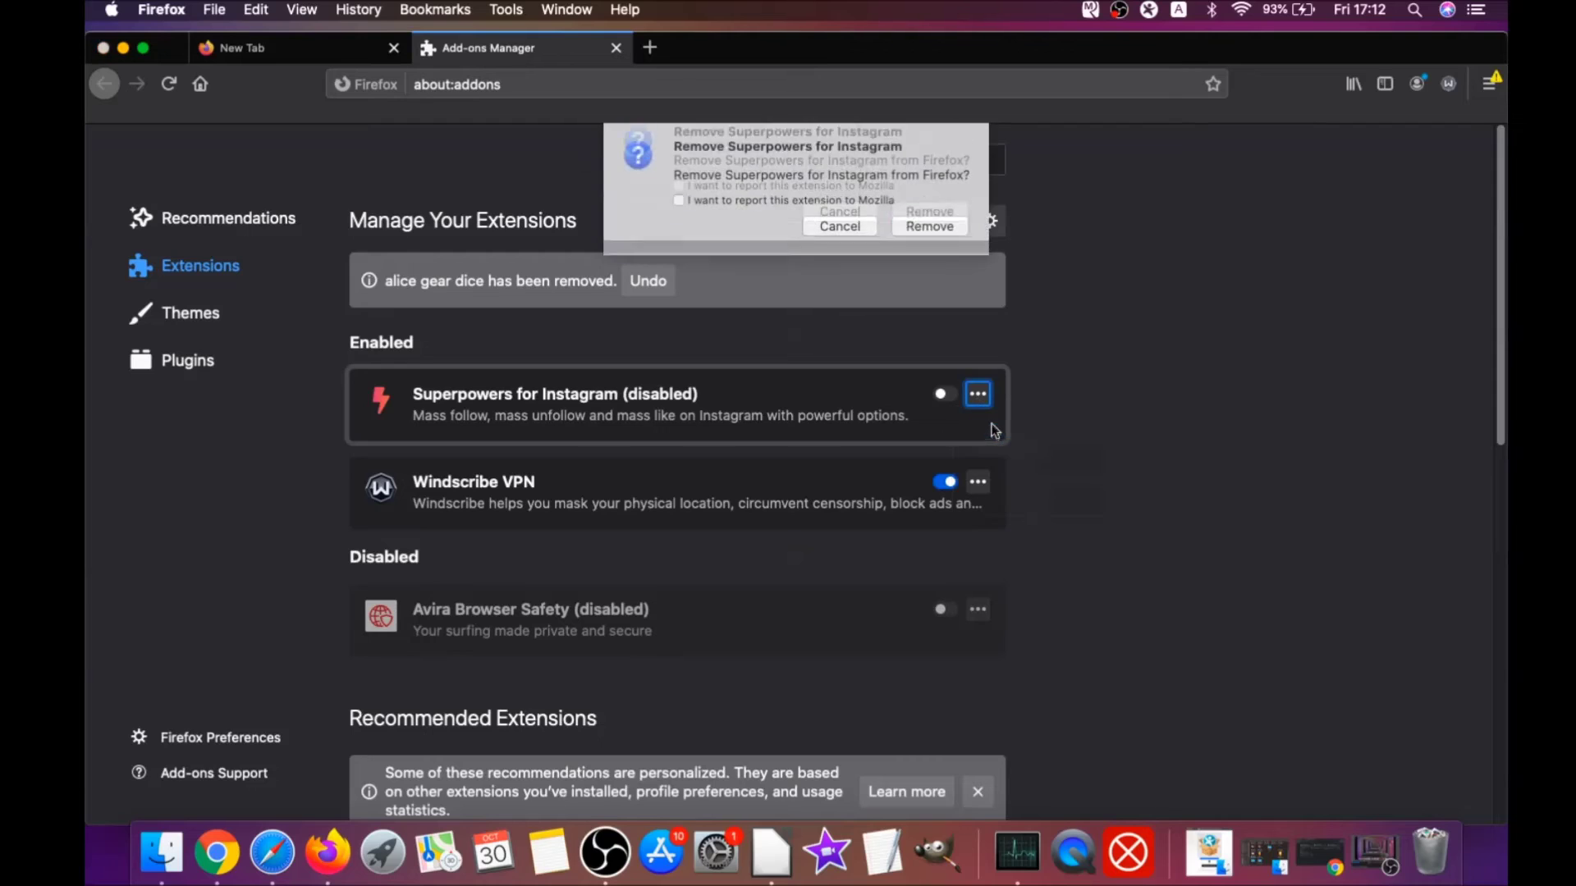
left_click(927, 230)
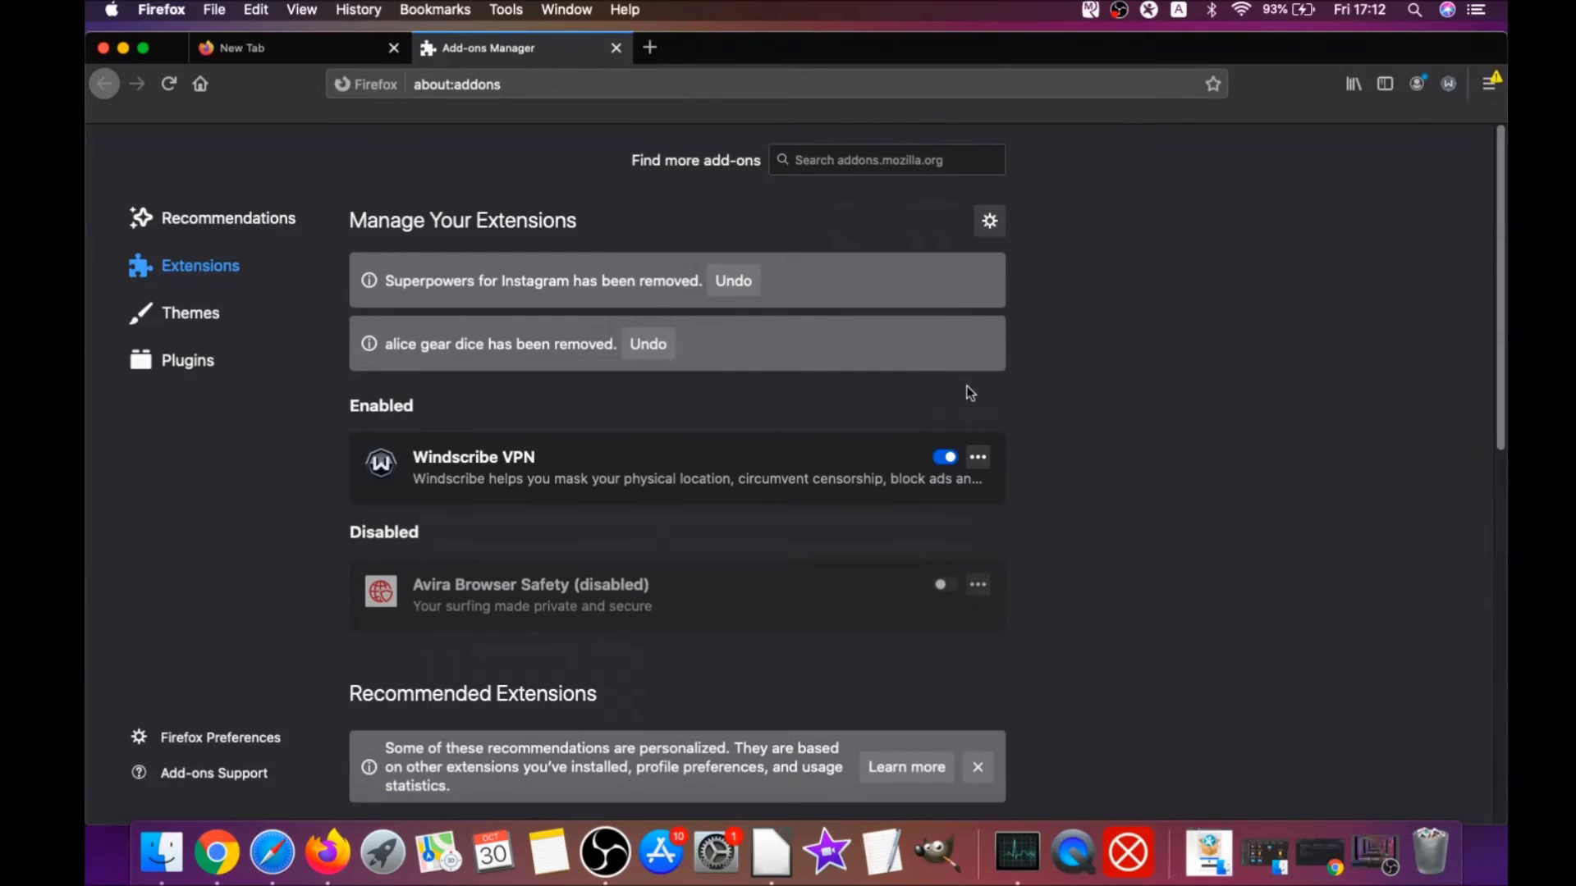
Go to about:support to show Firefox's Troubleshooting Information page.
left_click(474, 86)
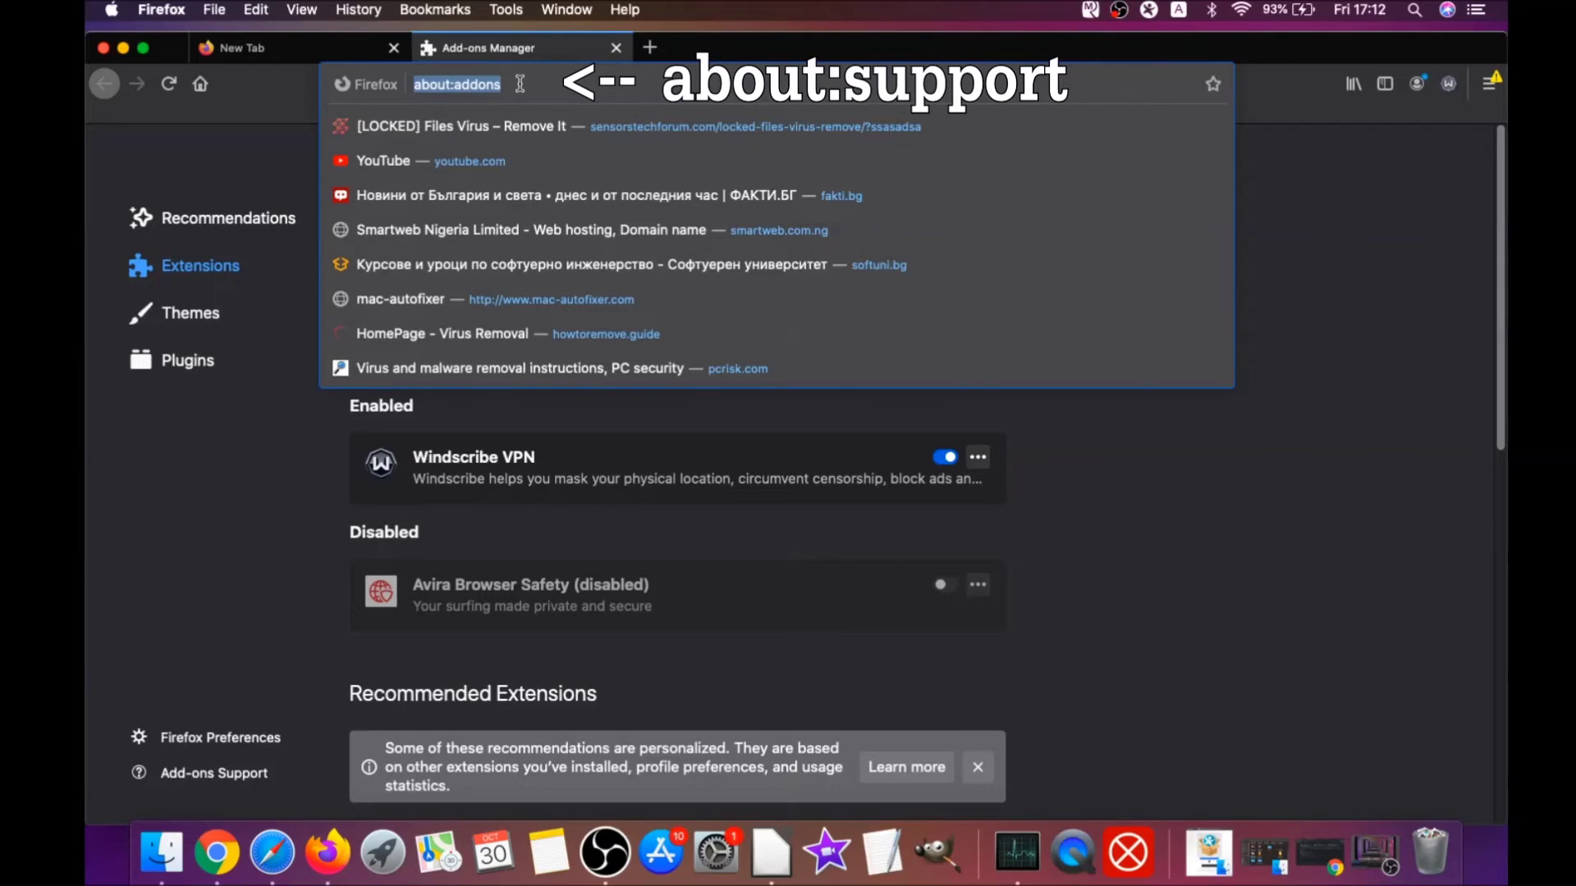
type("a")
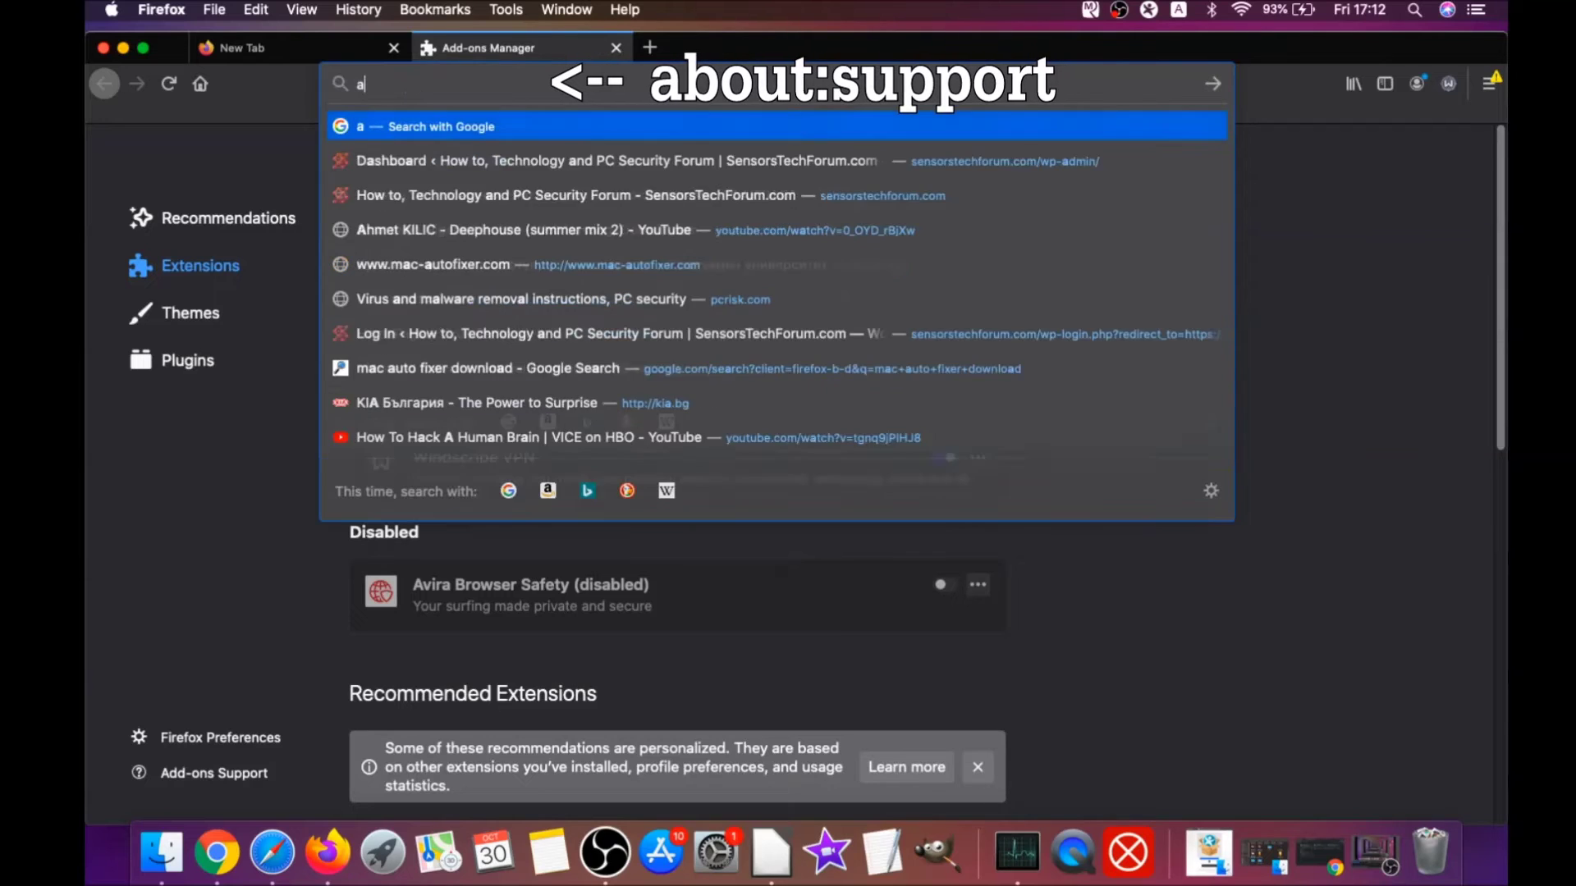
type("bout:sup")
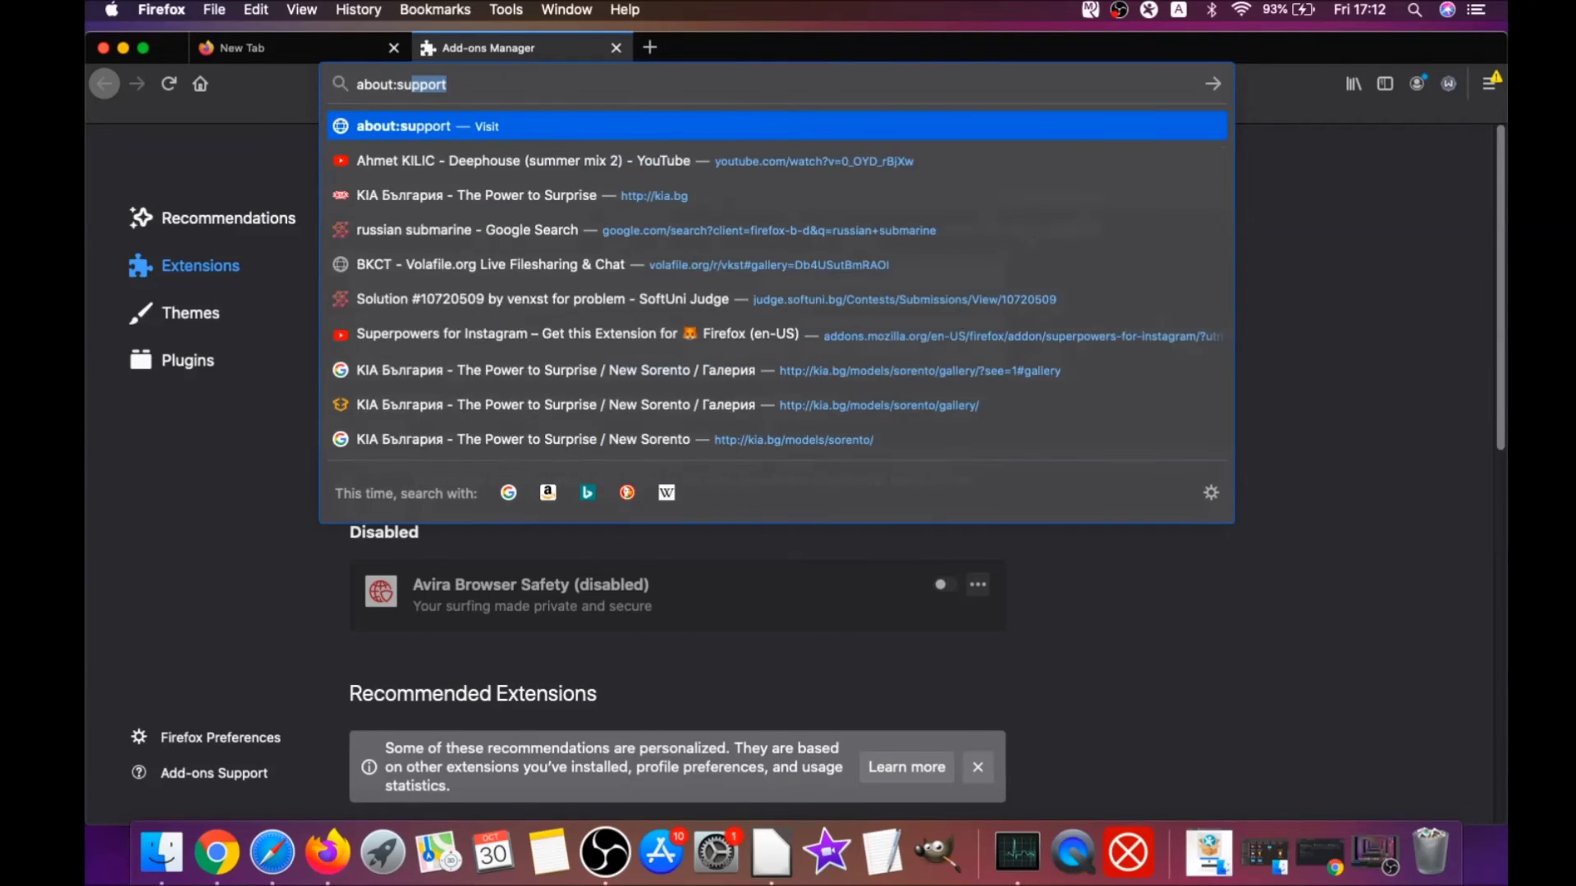
type("port")
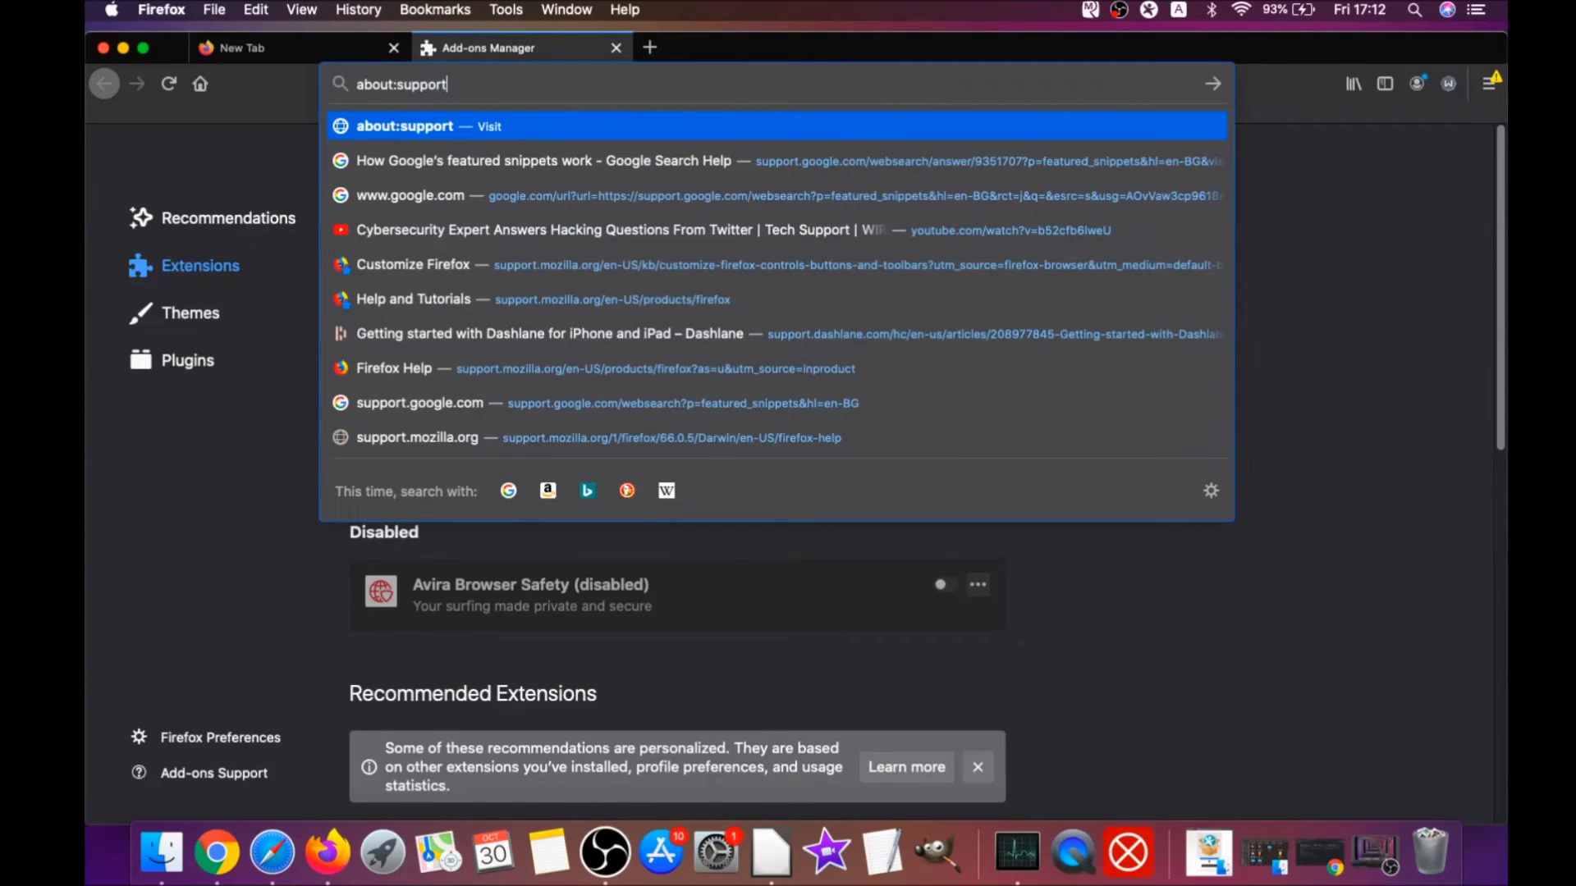
key("Return")
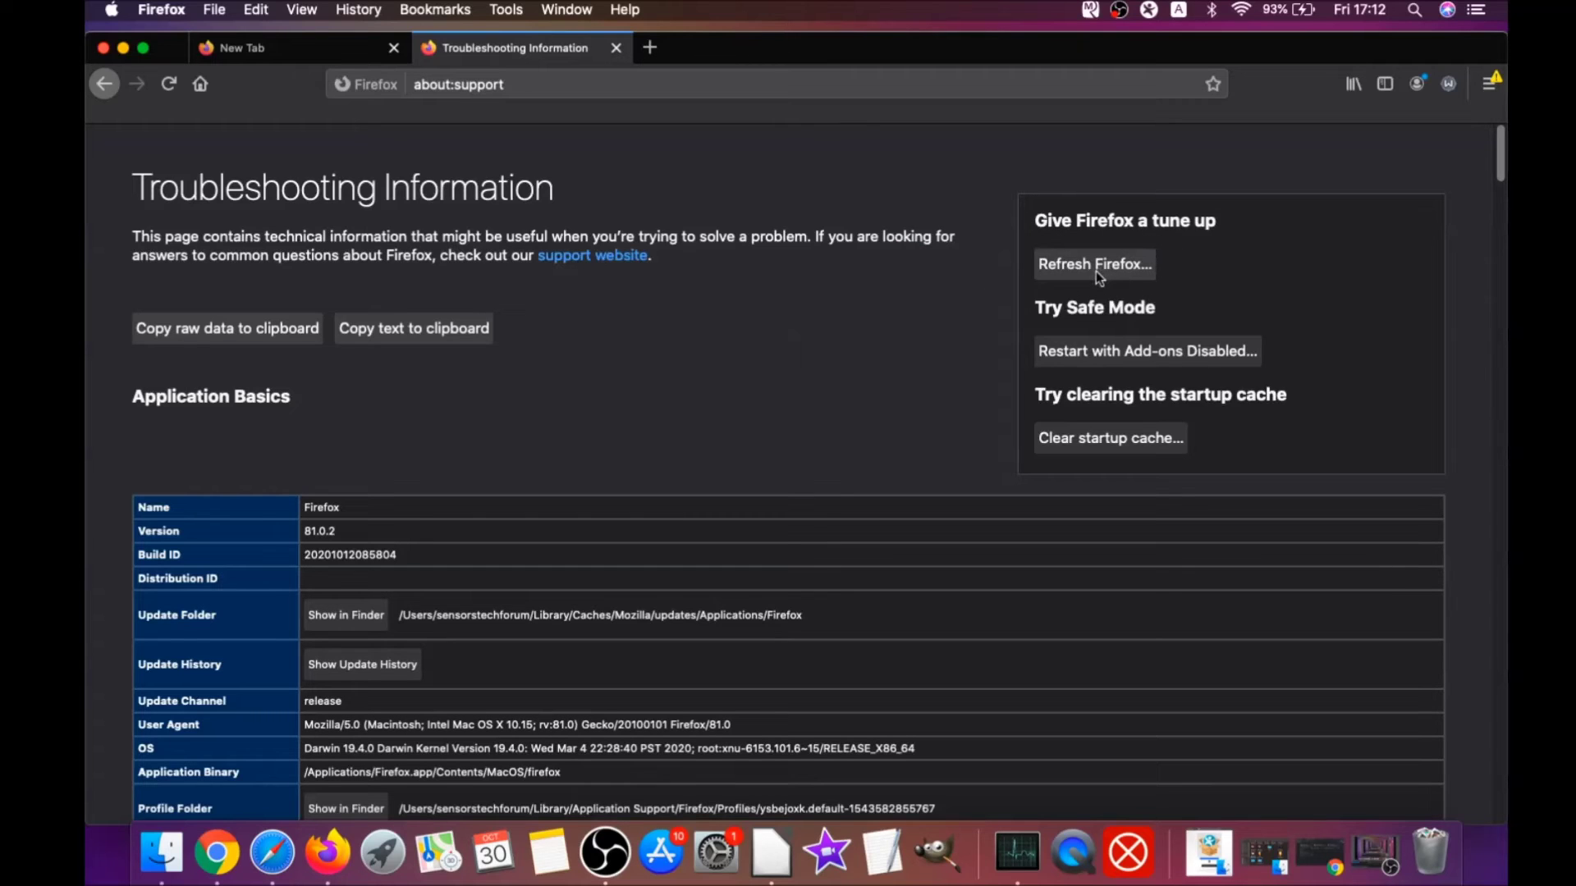
Refresh Firefox and highlight the 'latest version' message on the What's New page.
left_click(1092, 266)
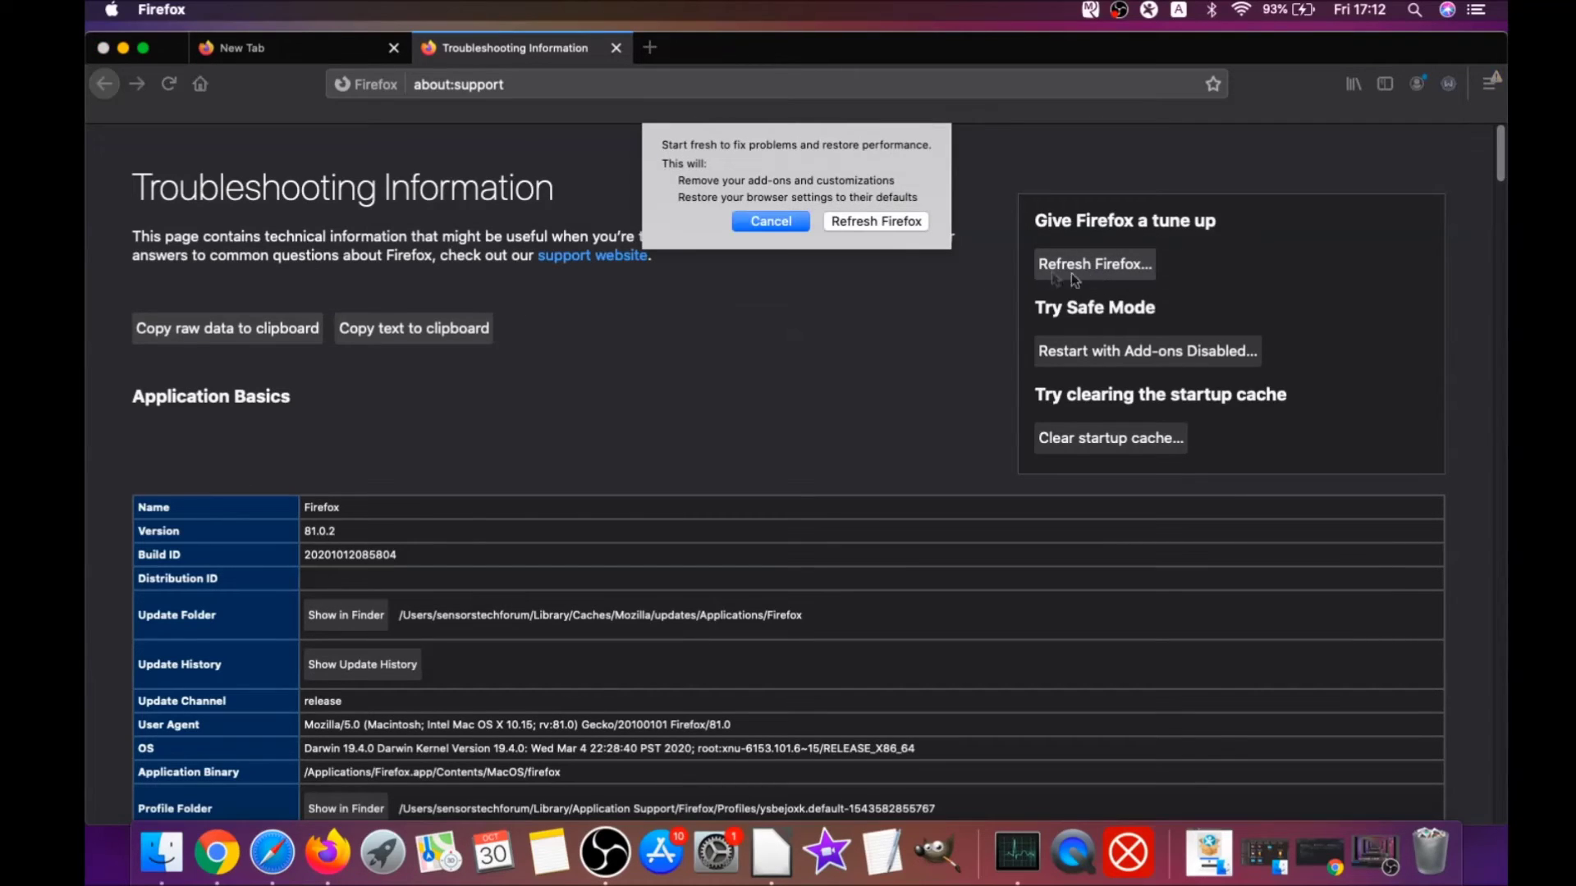
left_click(876, 221)
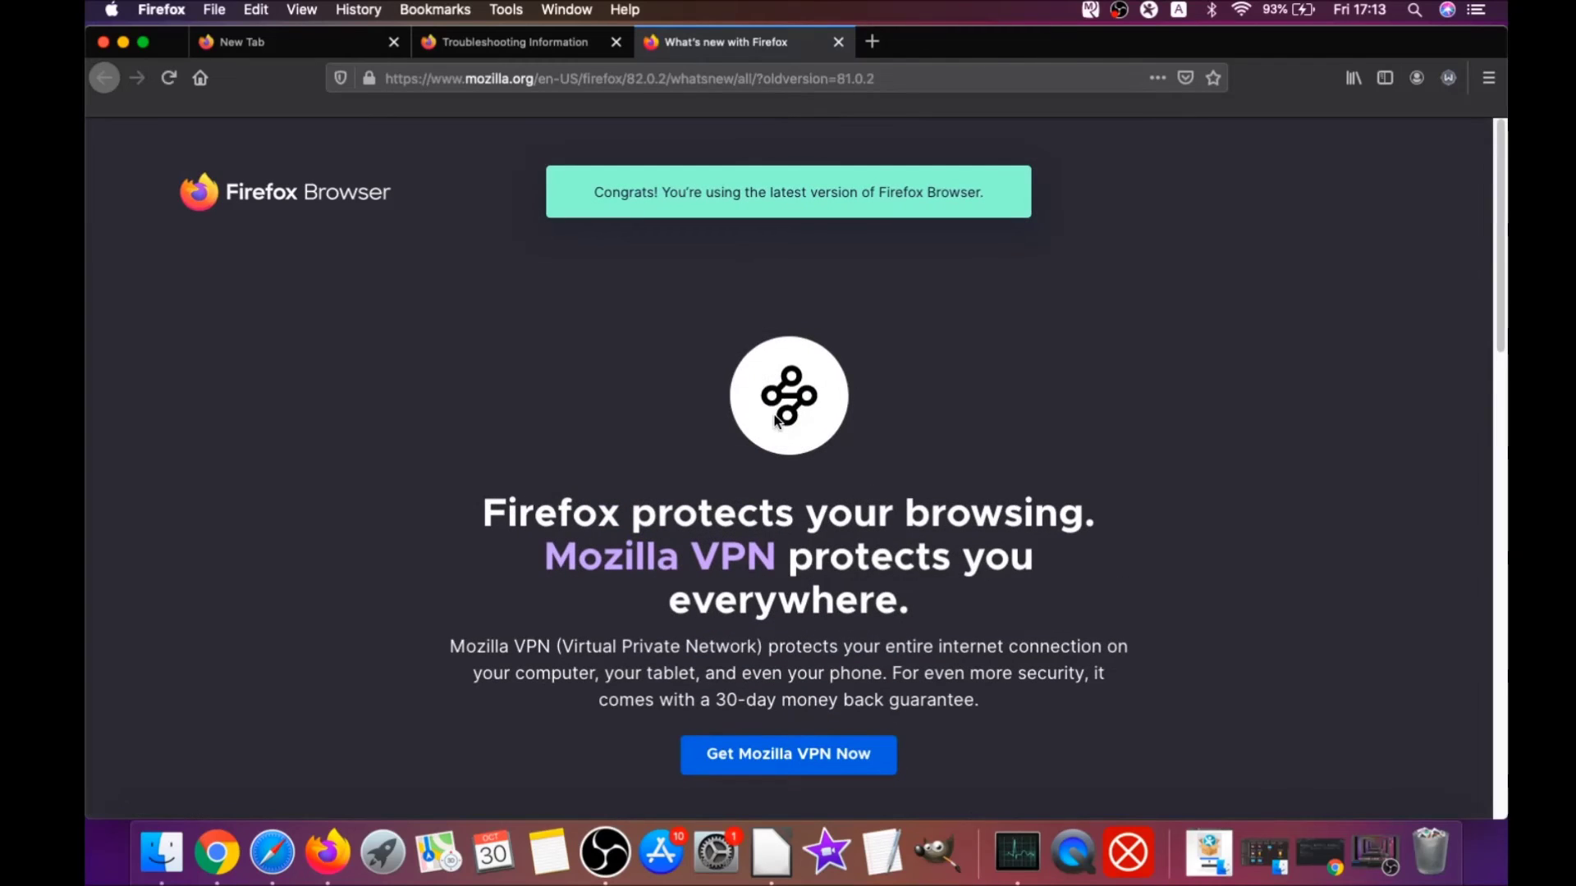
left_click_drag(595, 192, 979, 192)
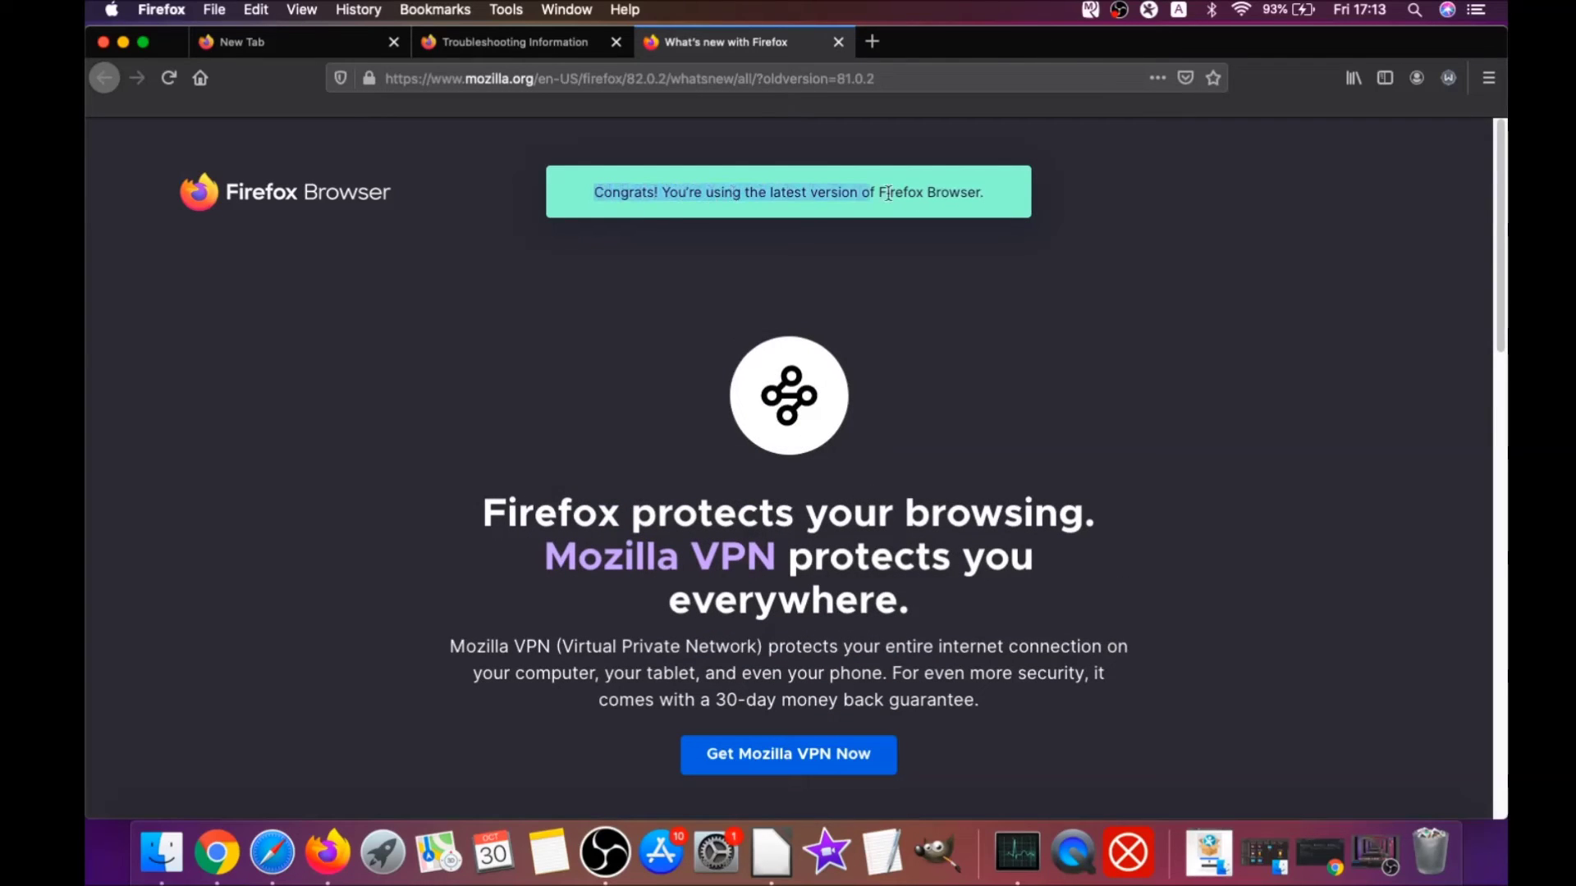
scroll(769, 412, "down", 4)
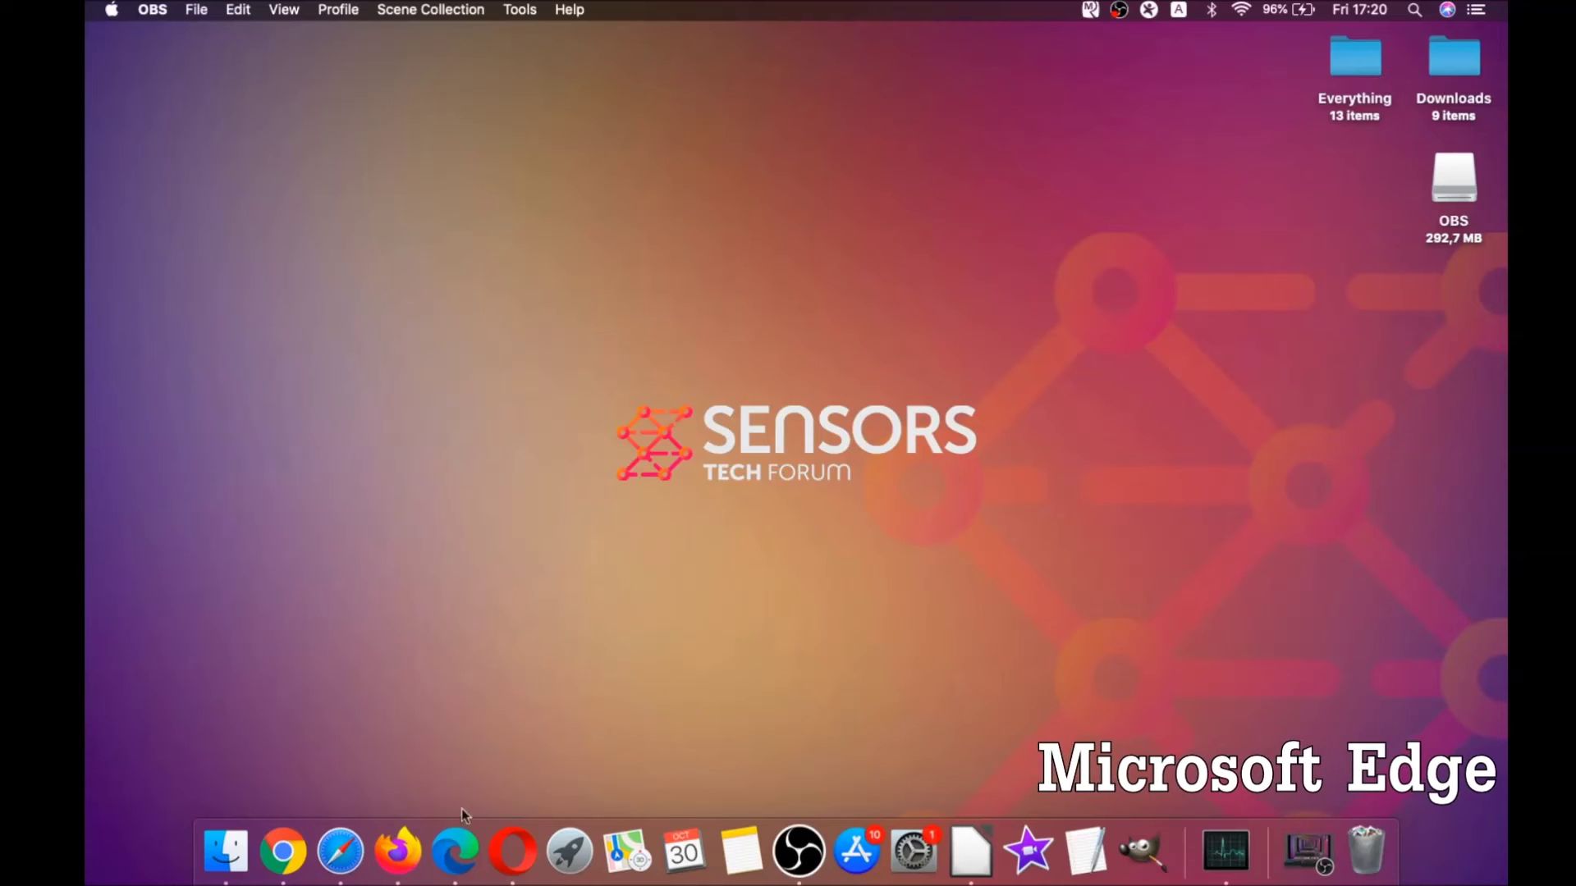
Launch Microsoft Edge from the Dock.
left_click(455, 847)
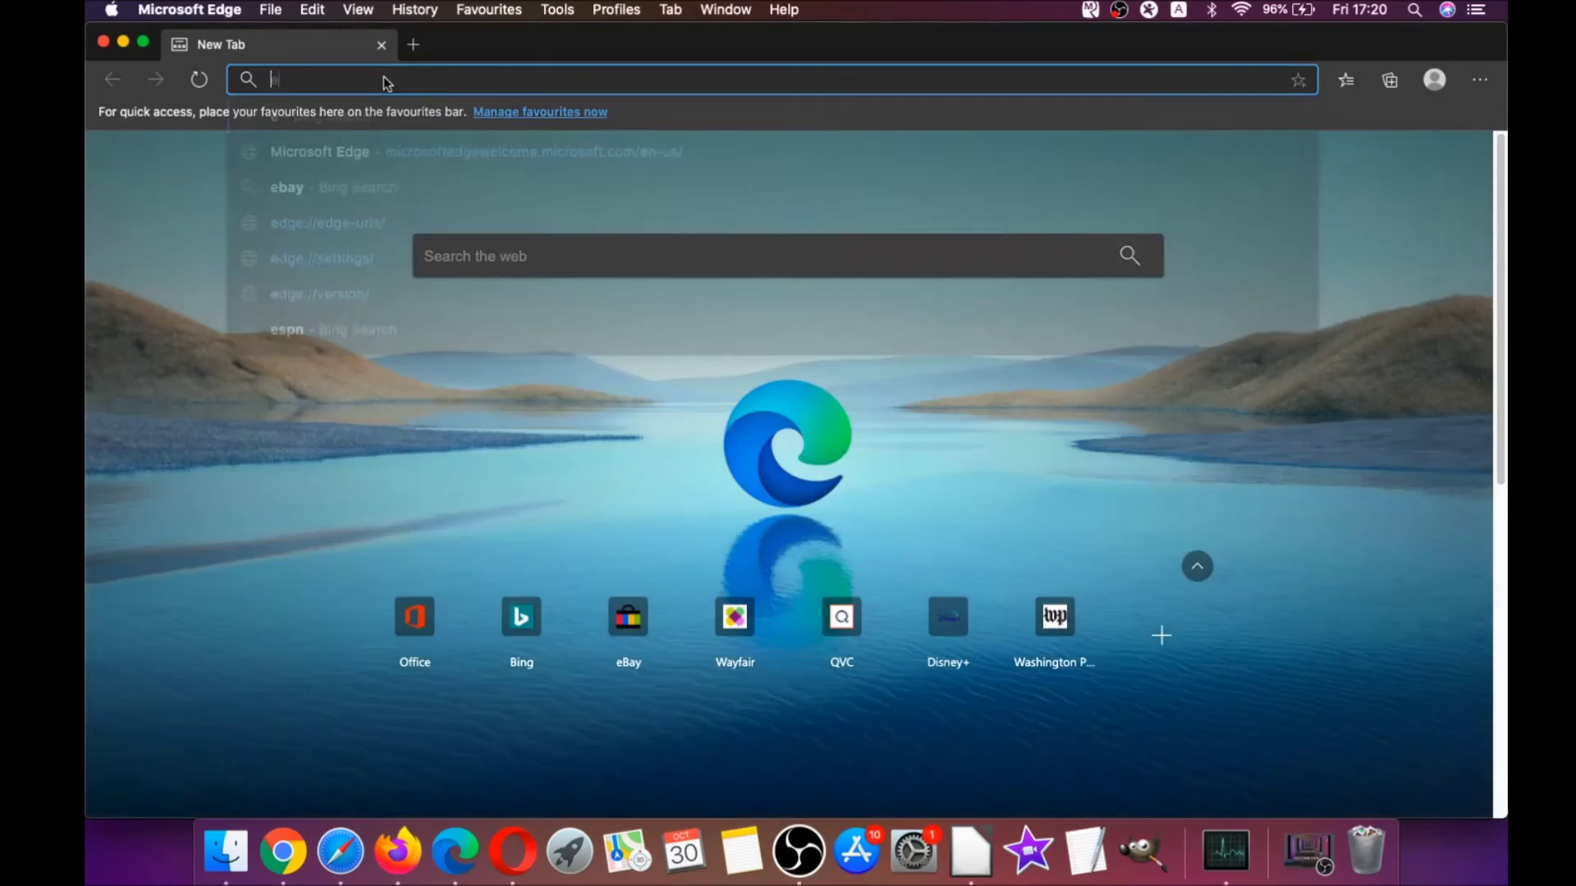
type("edge://")
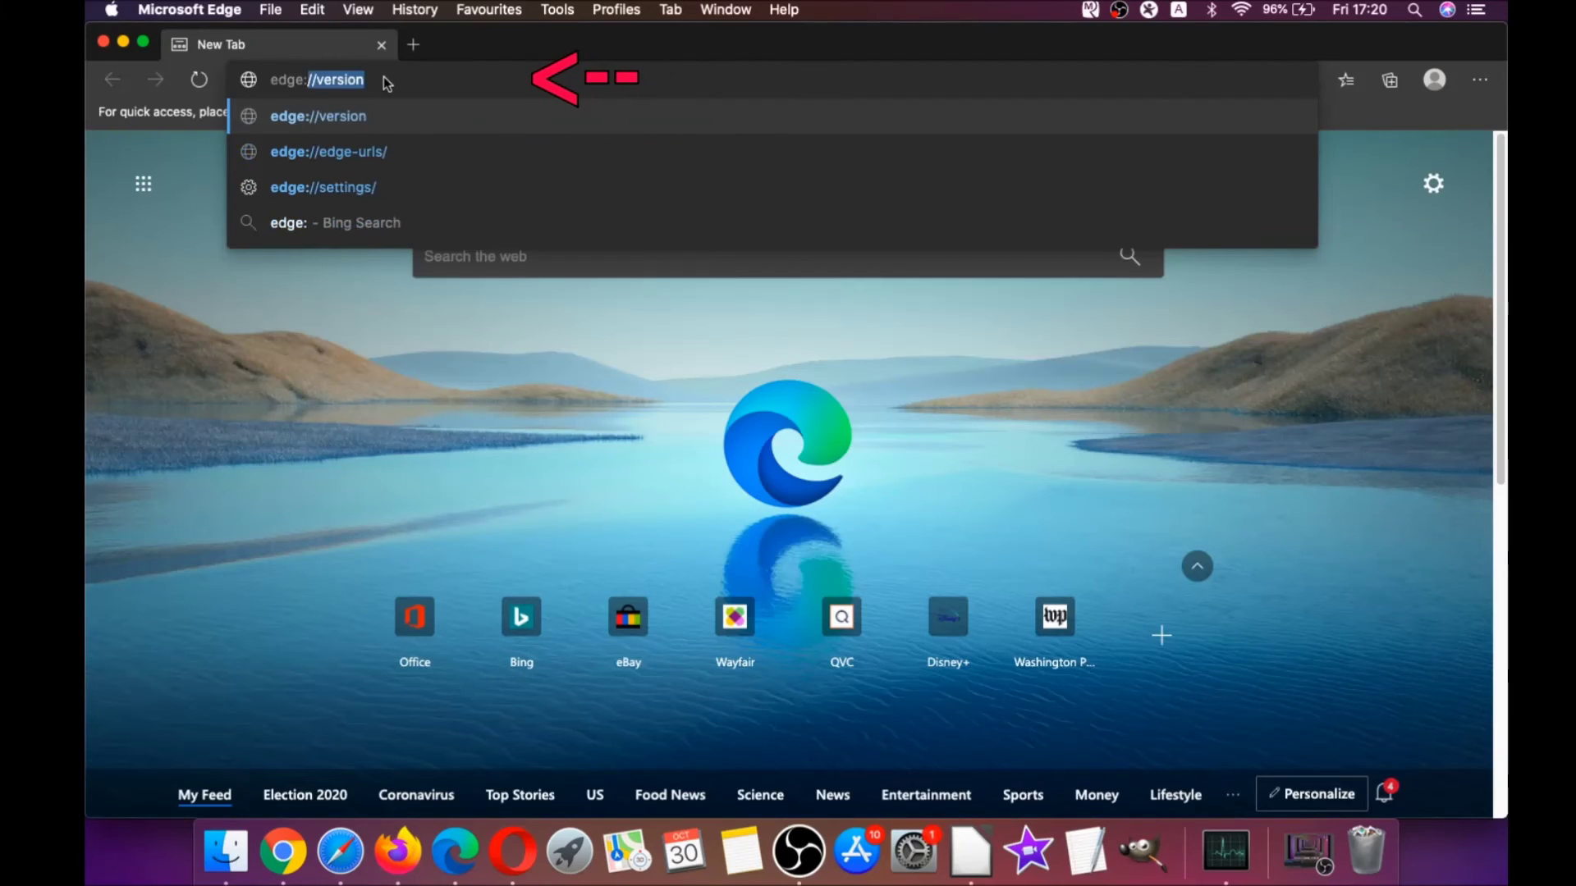
type("setting")
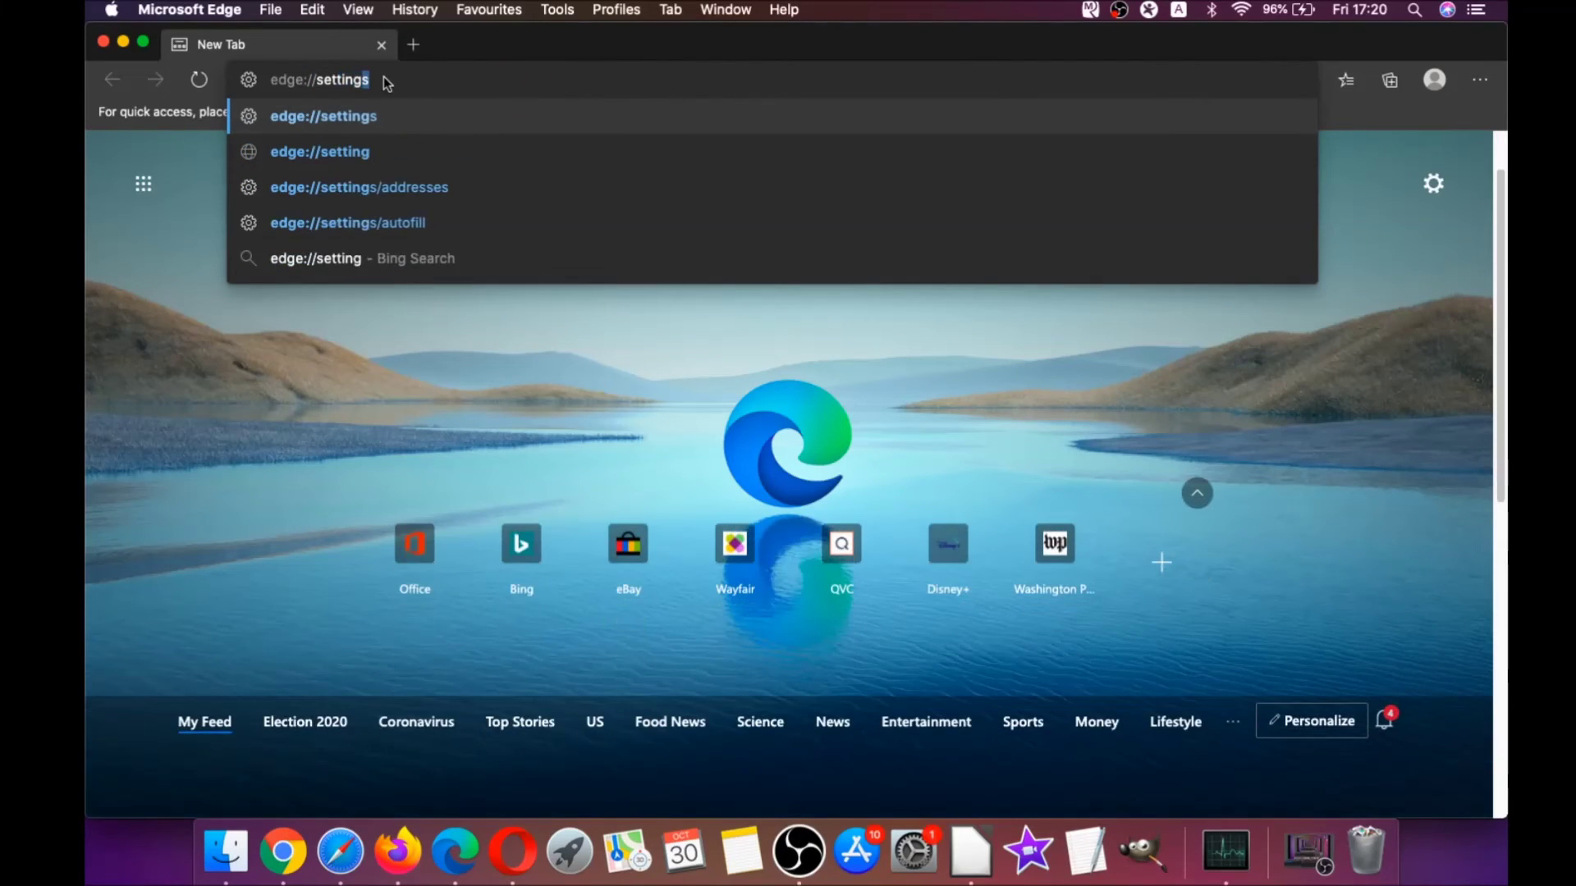
type("s/clearBrowserData")
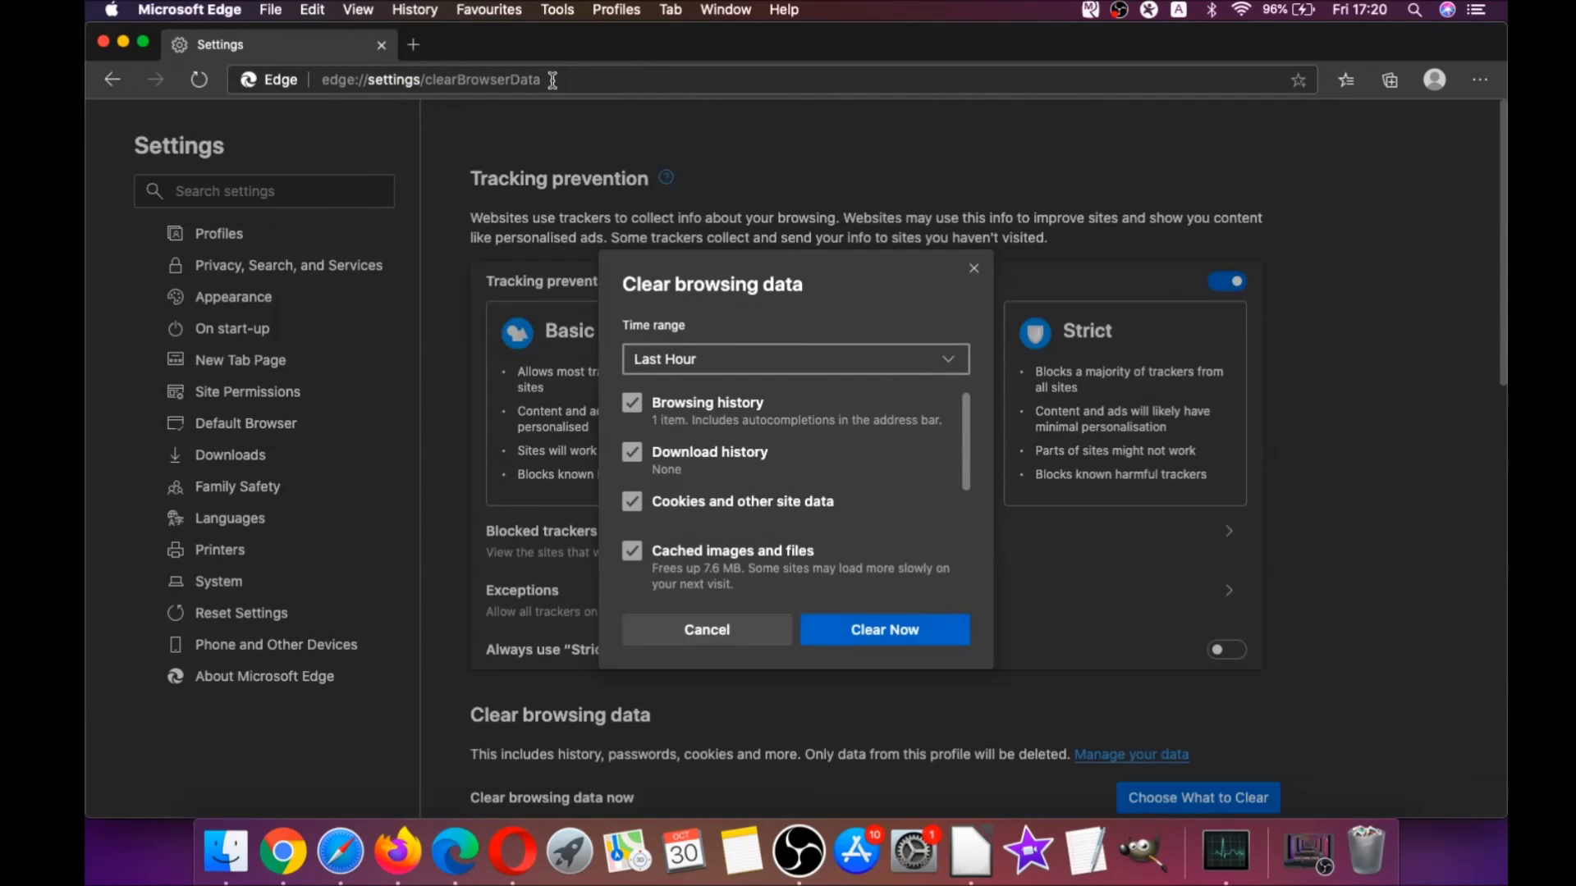
Clear Edge data for All Time, including autofill, site permissions and hosted app data, then close Edge.
left_click(736, 363)
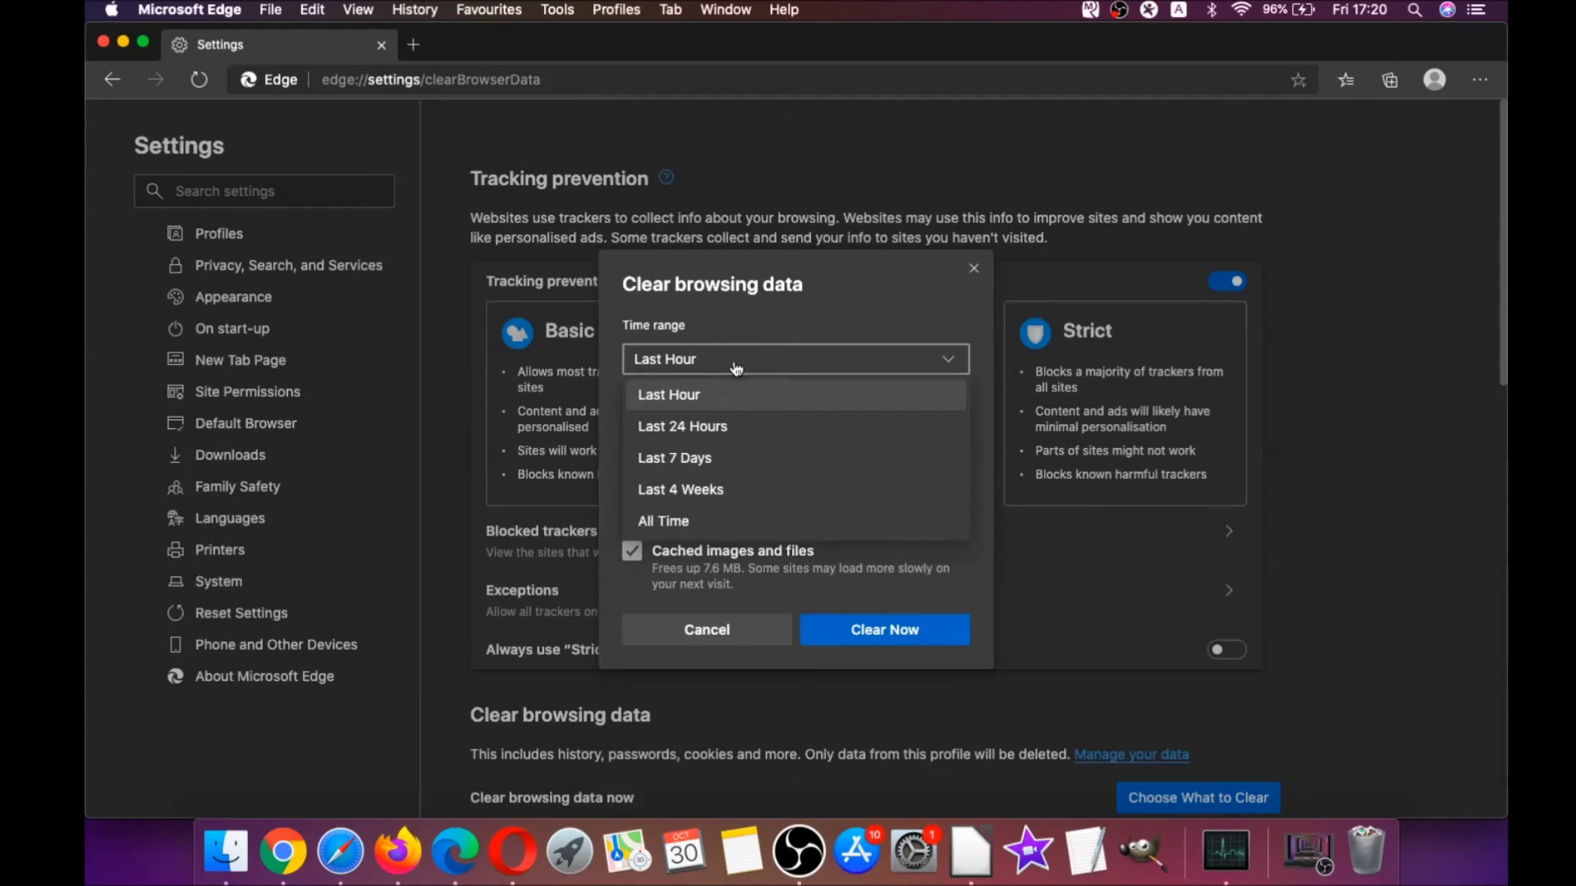
left_click(675, 522)
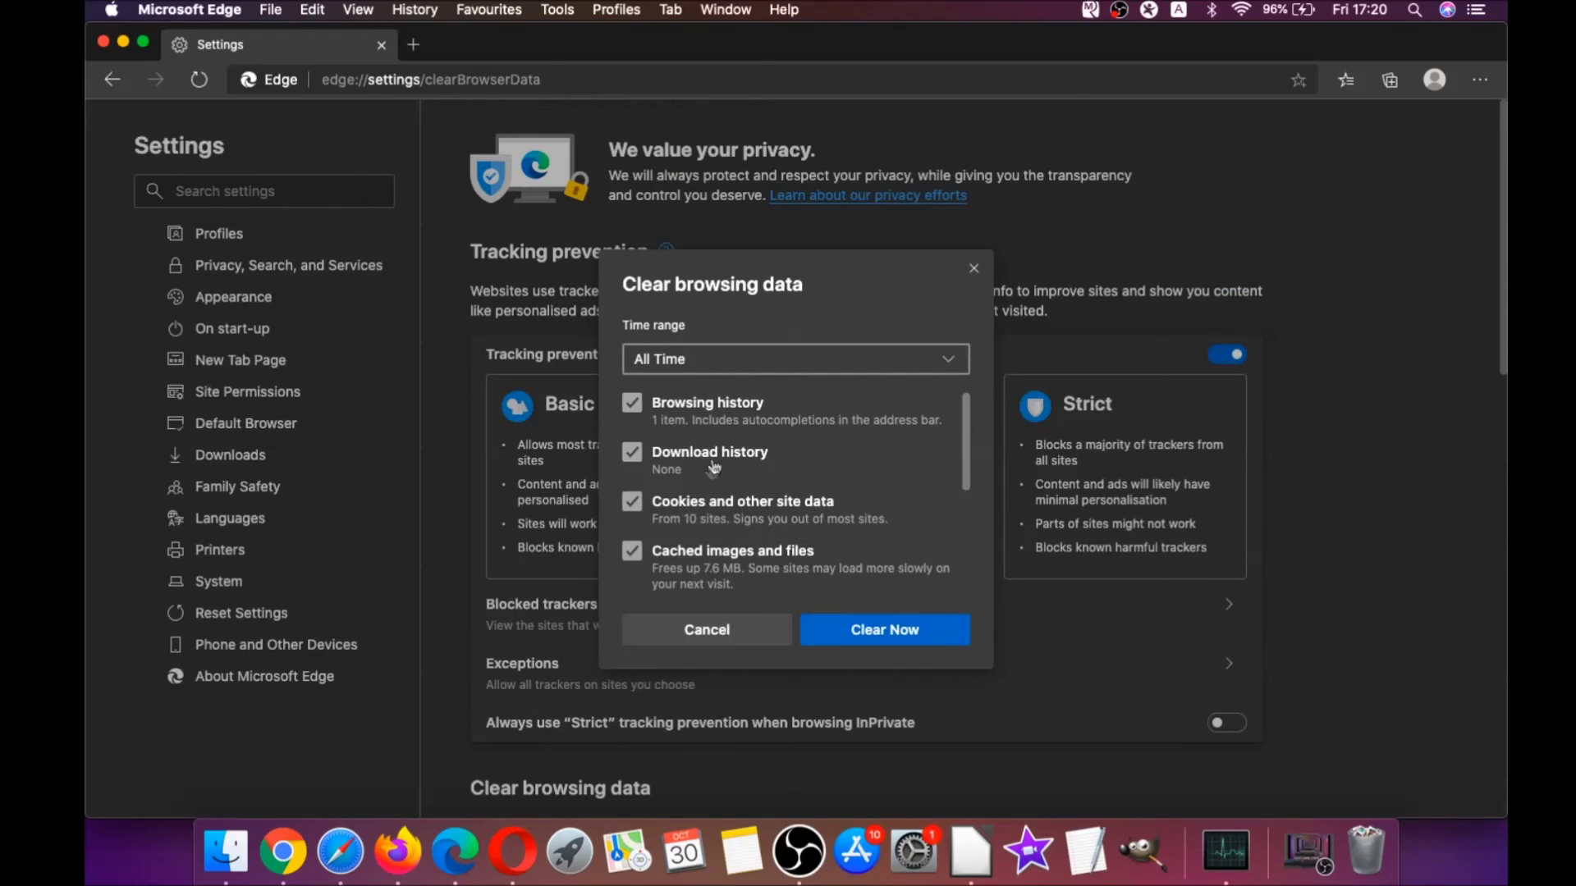
scroll(715, 461, "down", 4)
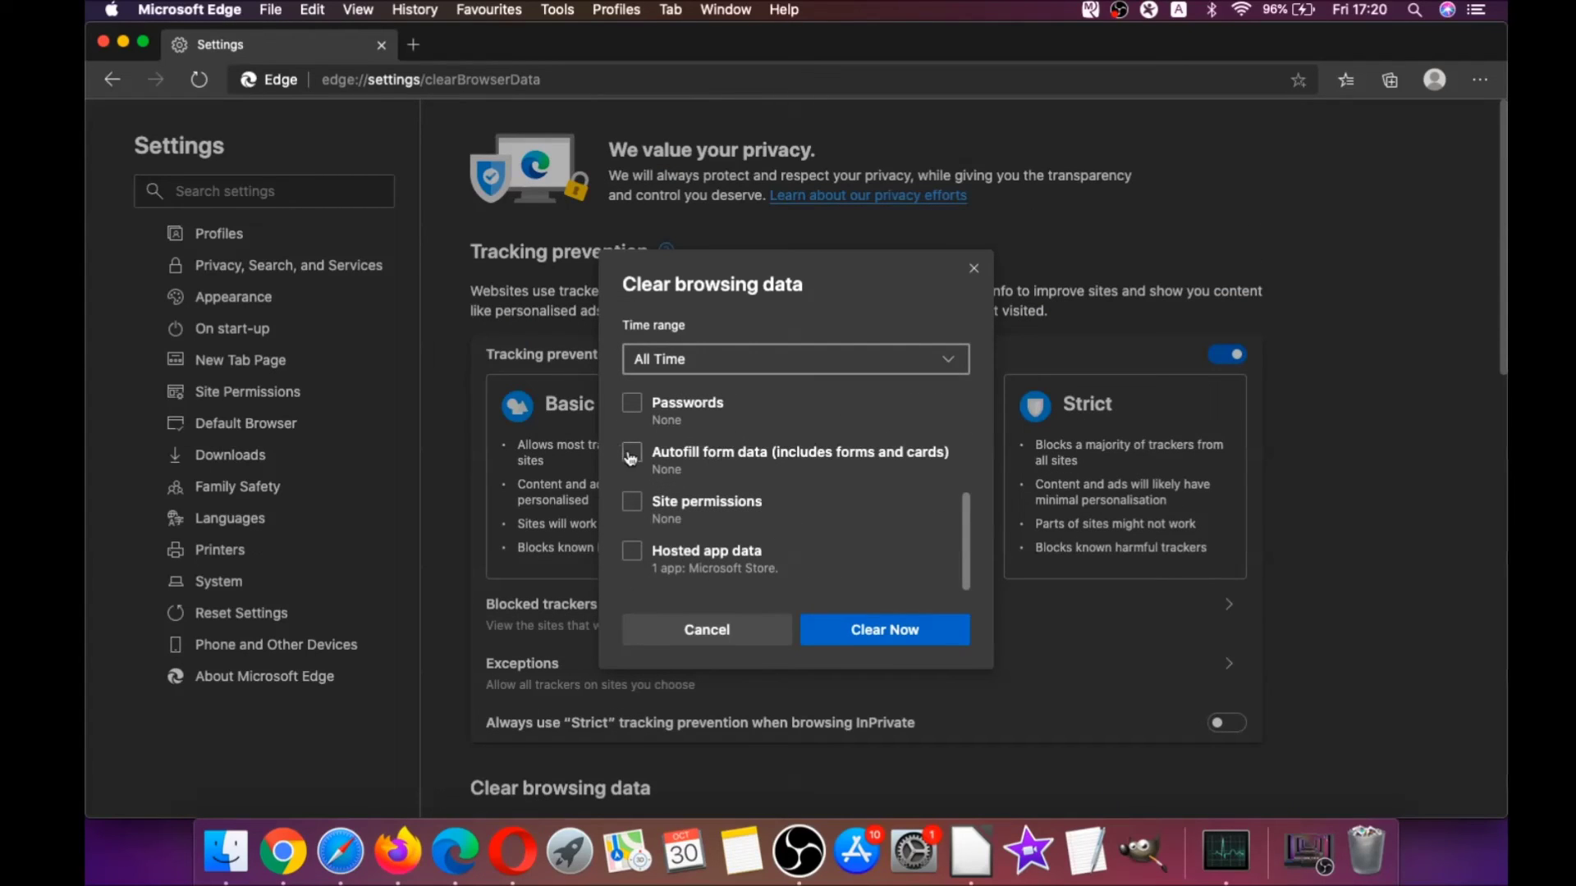
left_click(631, 455)
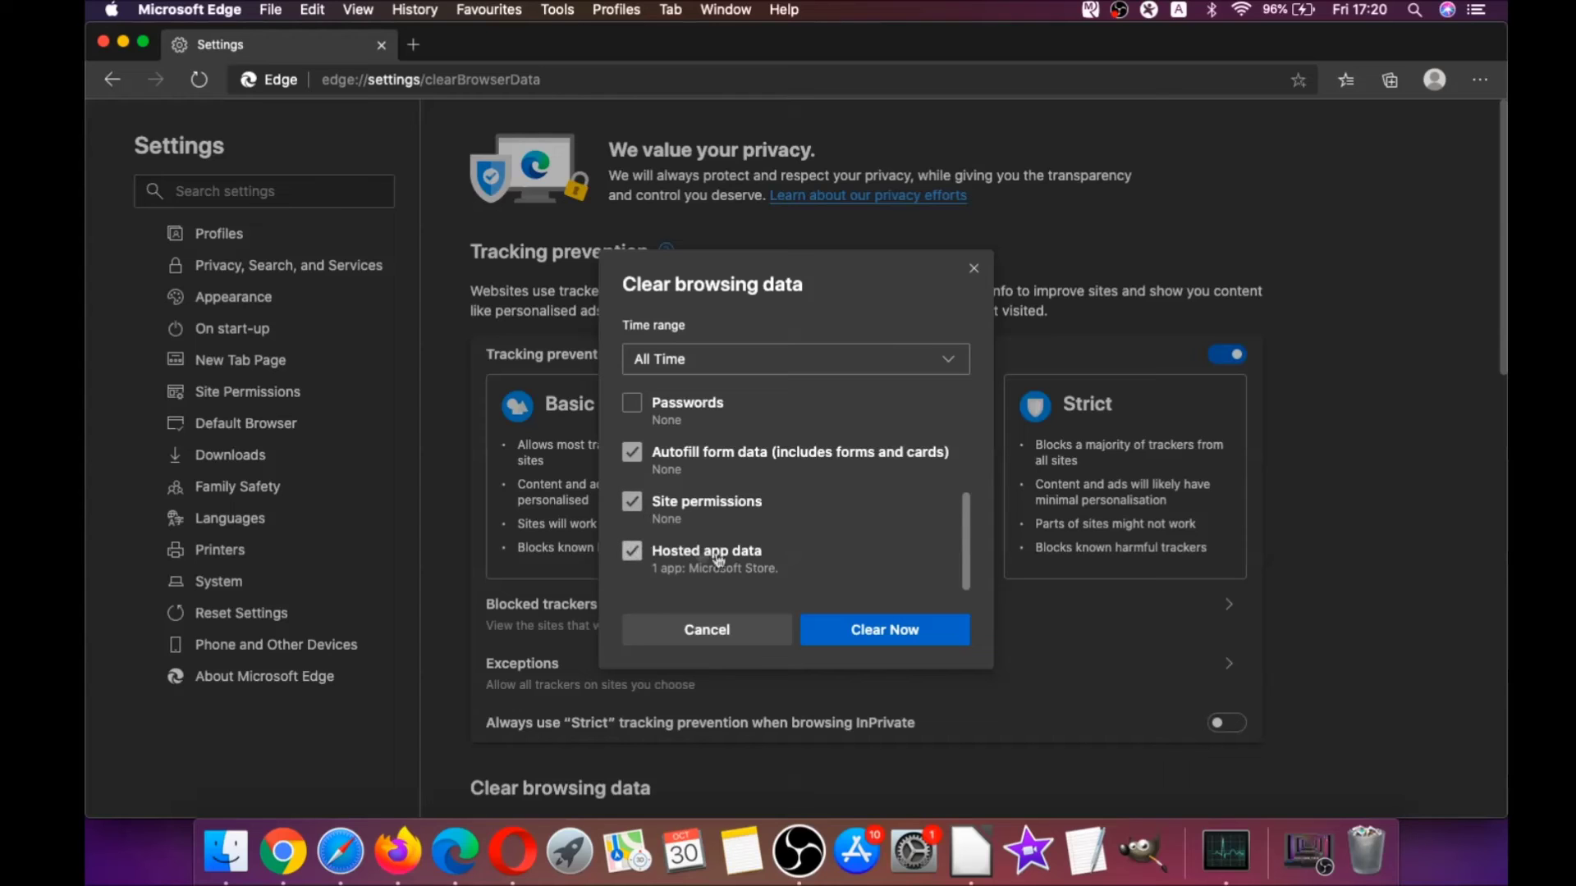
left_click(863, 630)
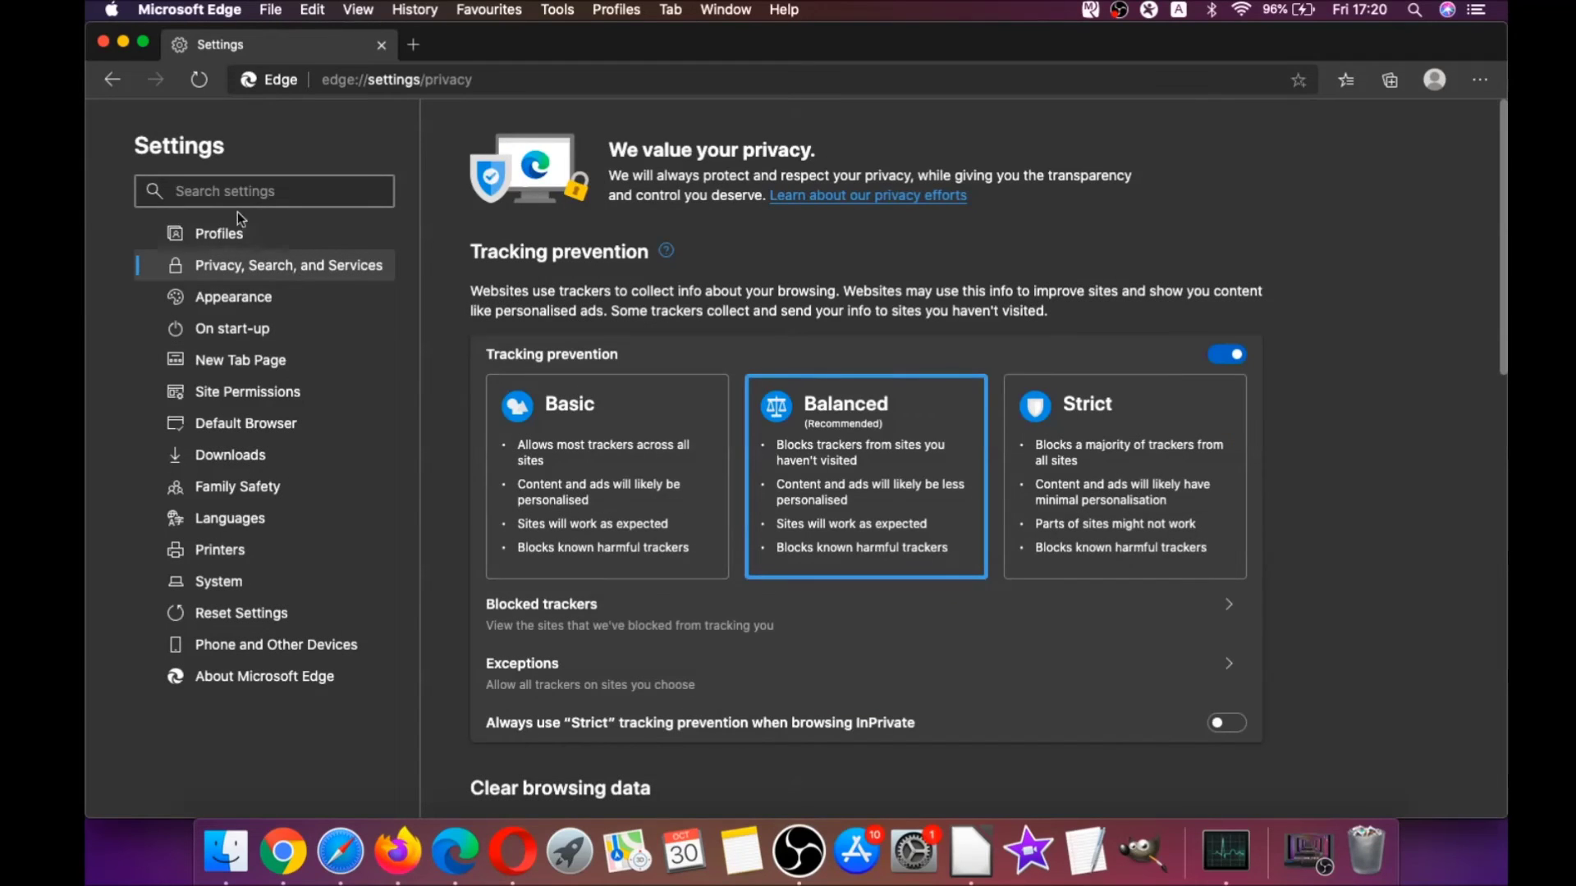
left_click(105, 44)
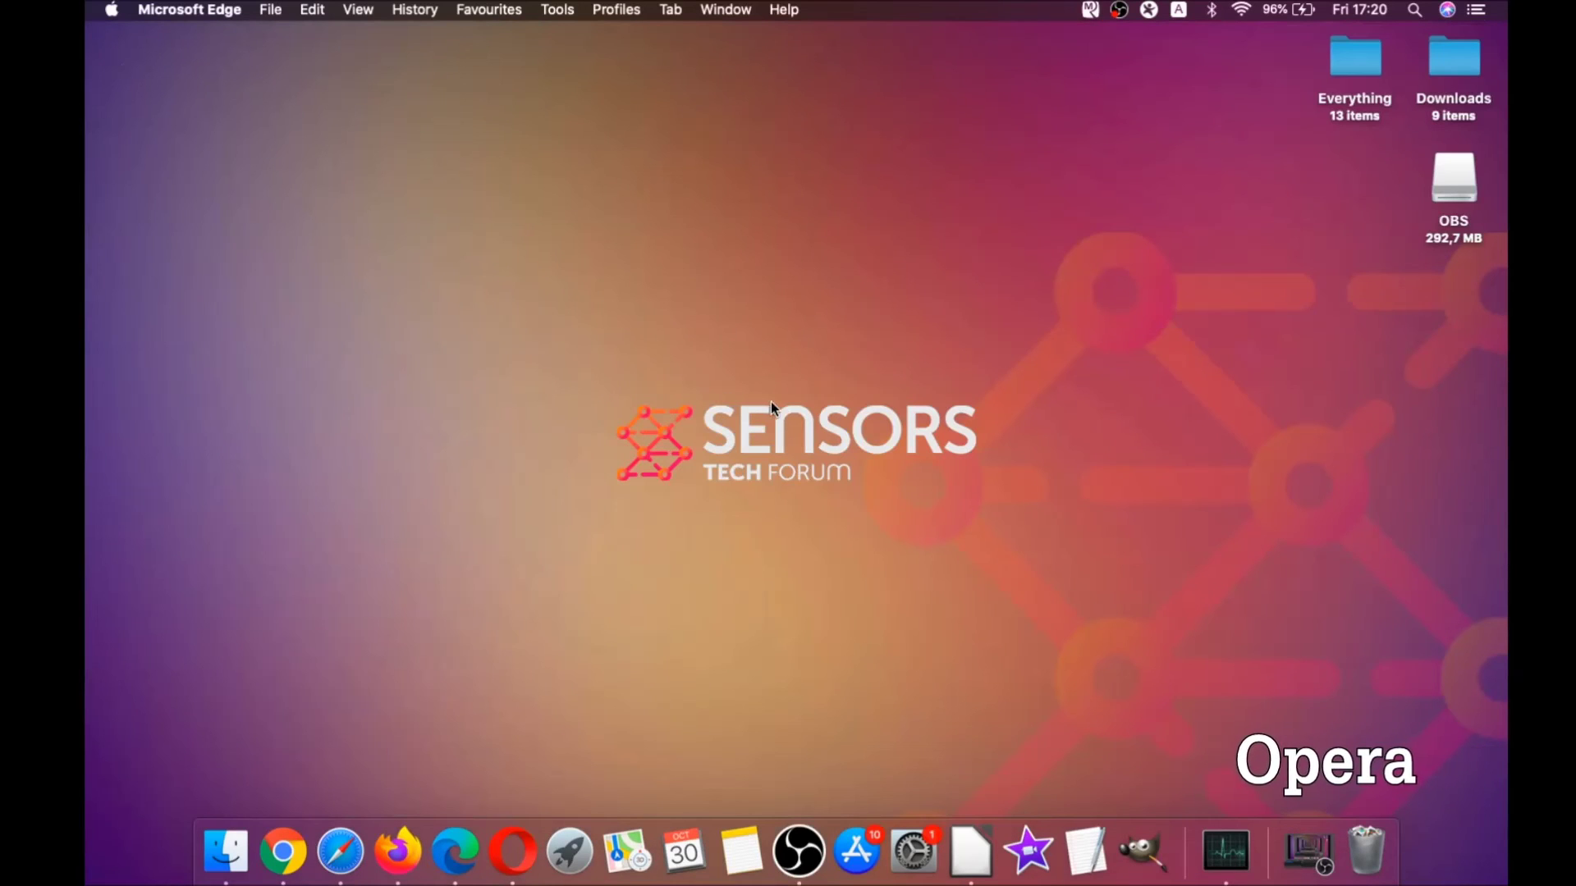
Launch Opera and load opera://settings/clearBrowserData.
left_click(515, 848)
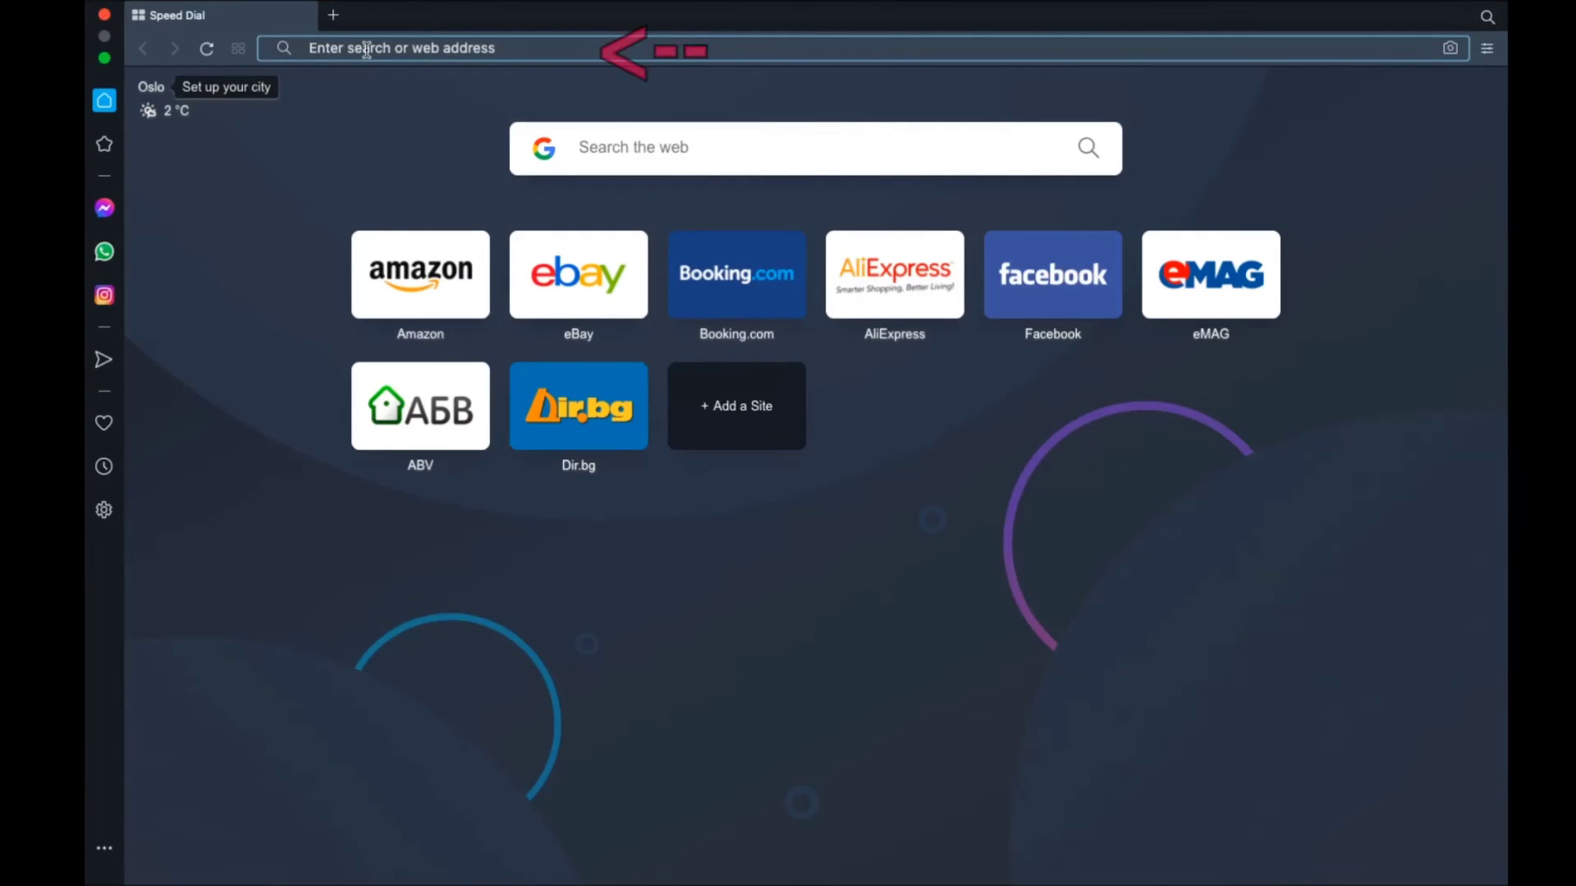
type("opera:")
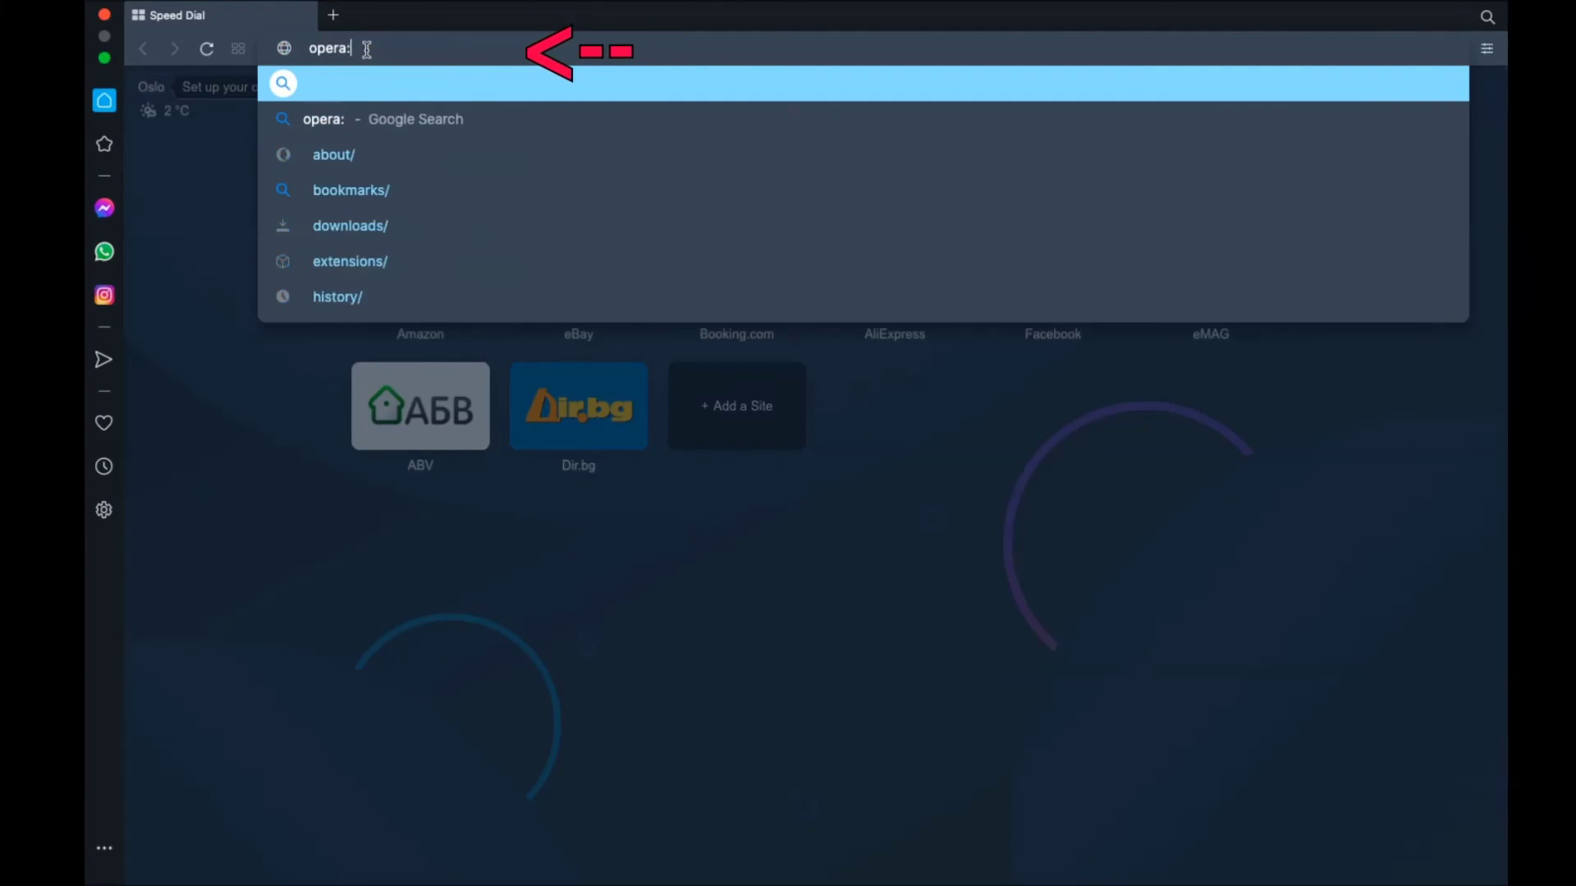
type("//setting")
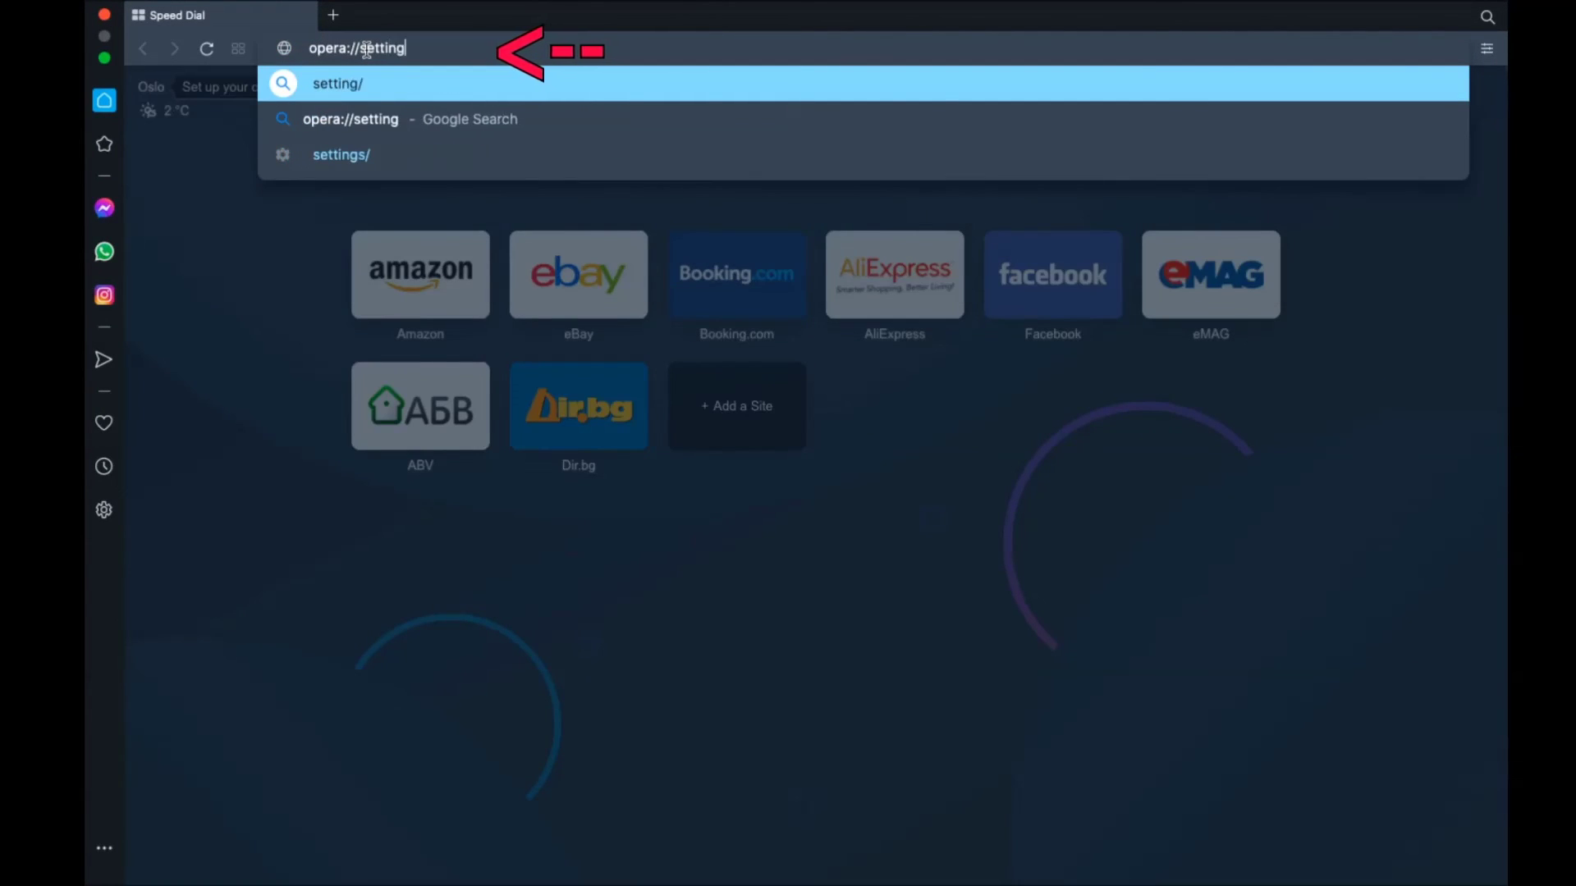
type("s/clearBrowserData")
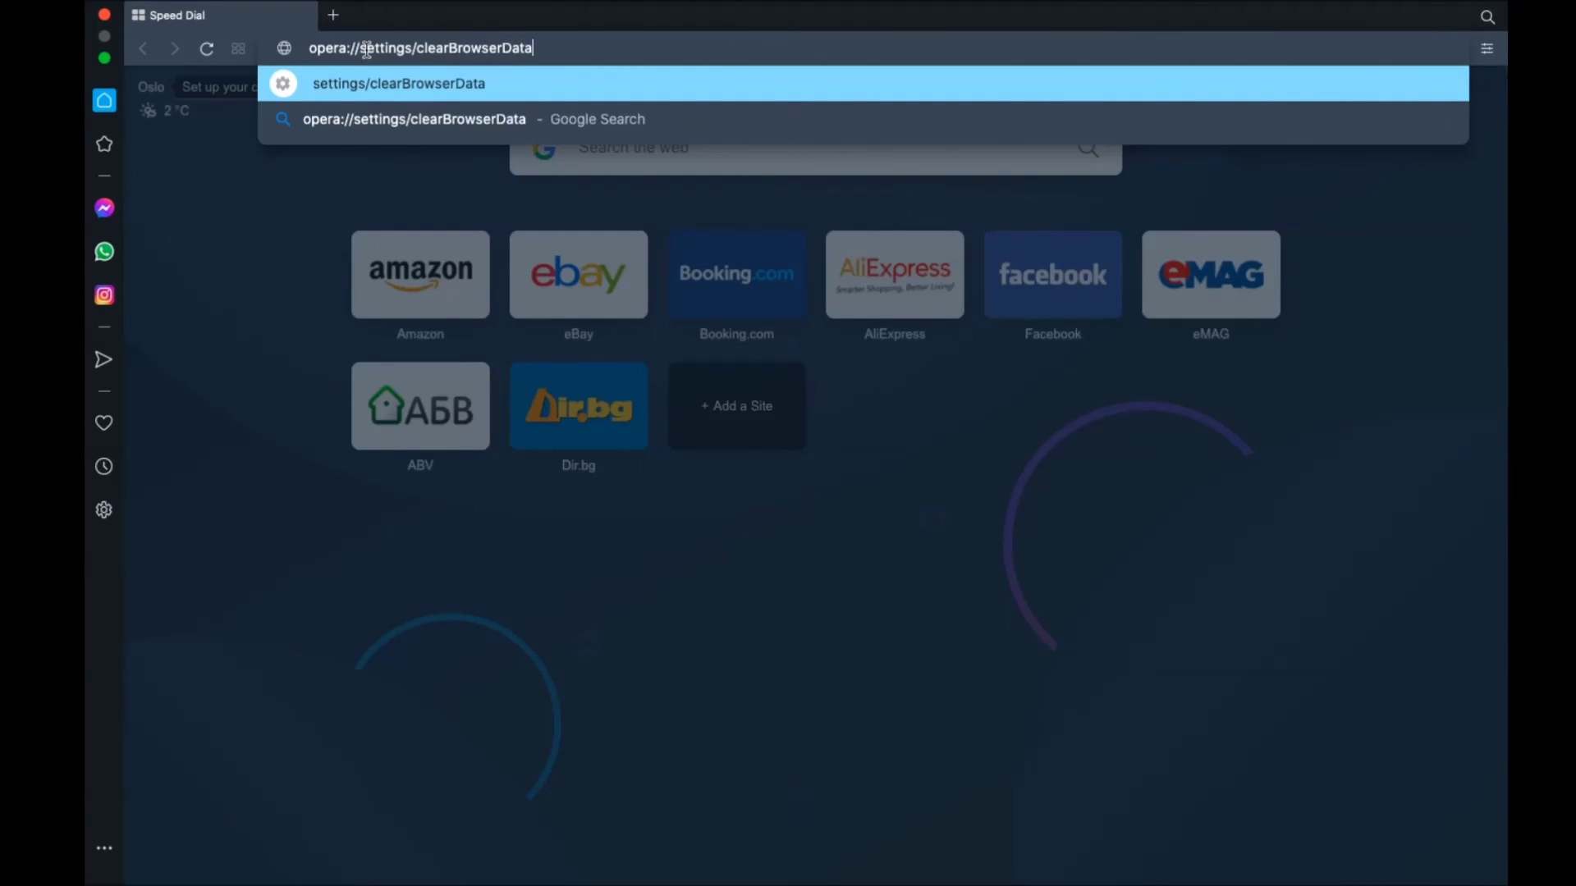
key("Return")
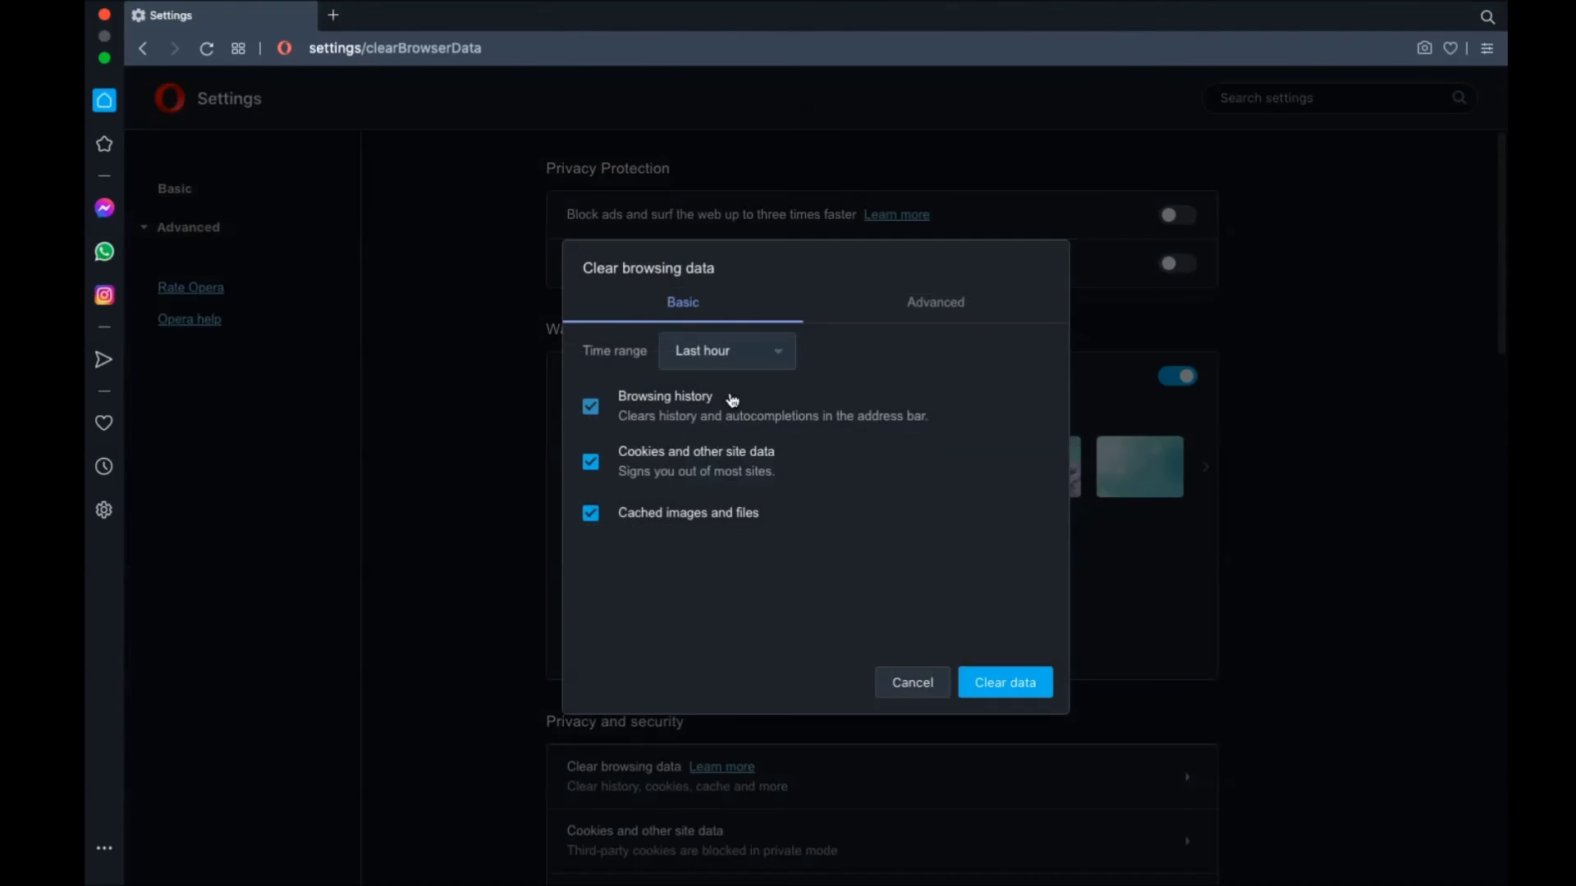
On the Advanced view, clear Opera's data for All time, then close Opera.
left_click(752, 357)
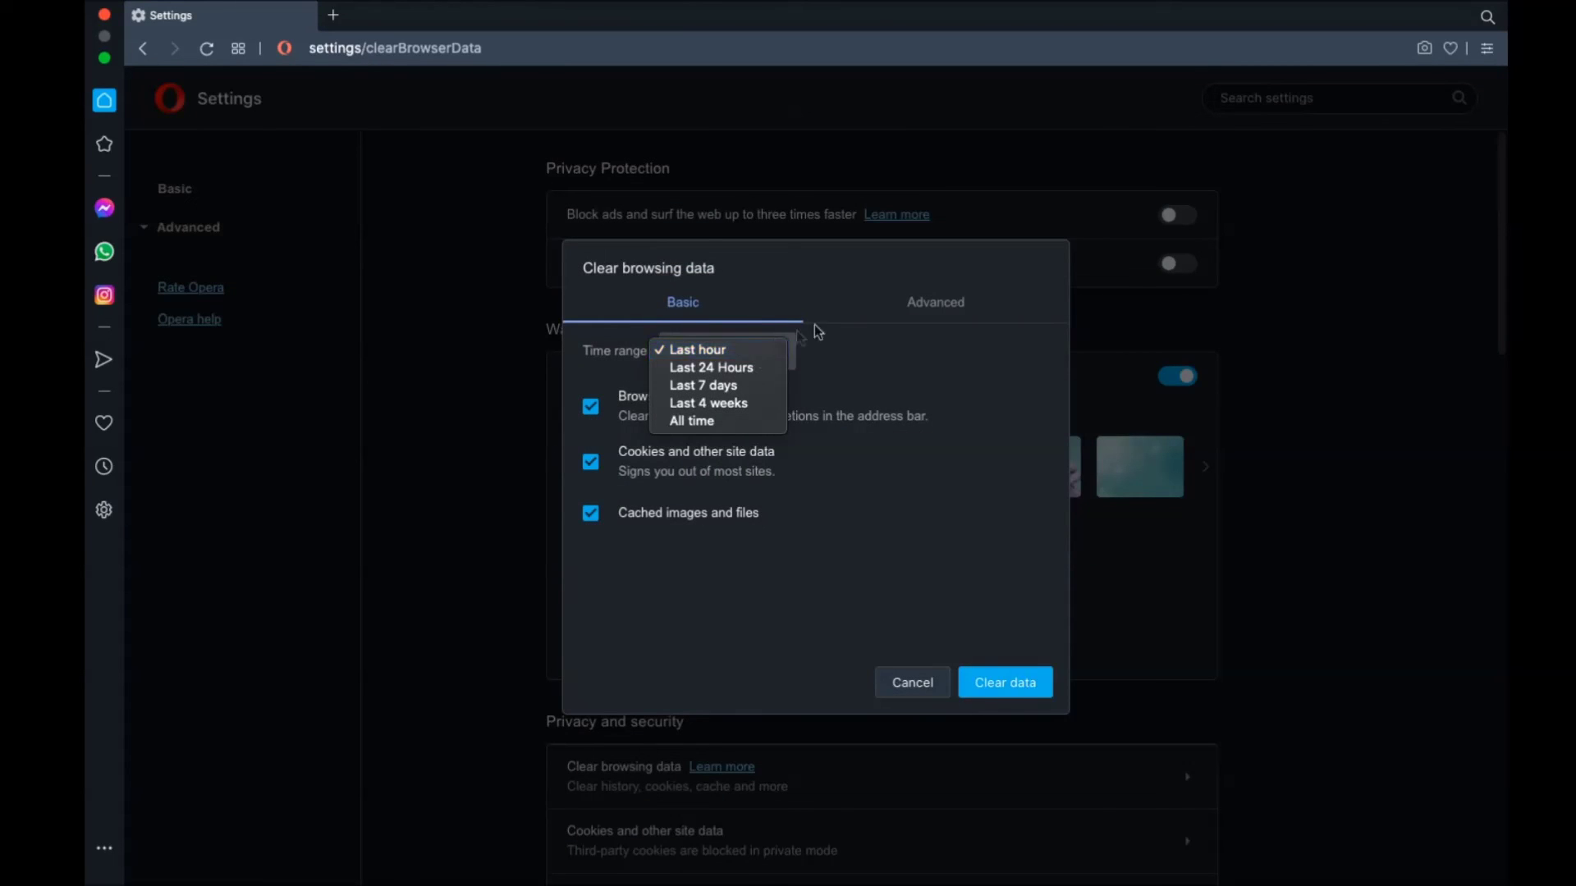
left_click(889, 308)
left_click(923, 306)
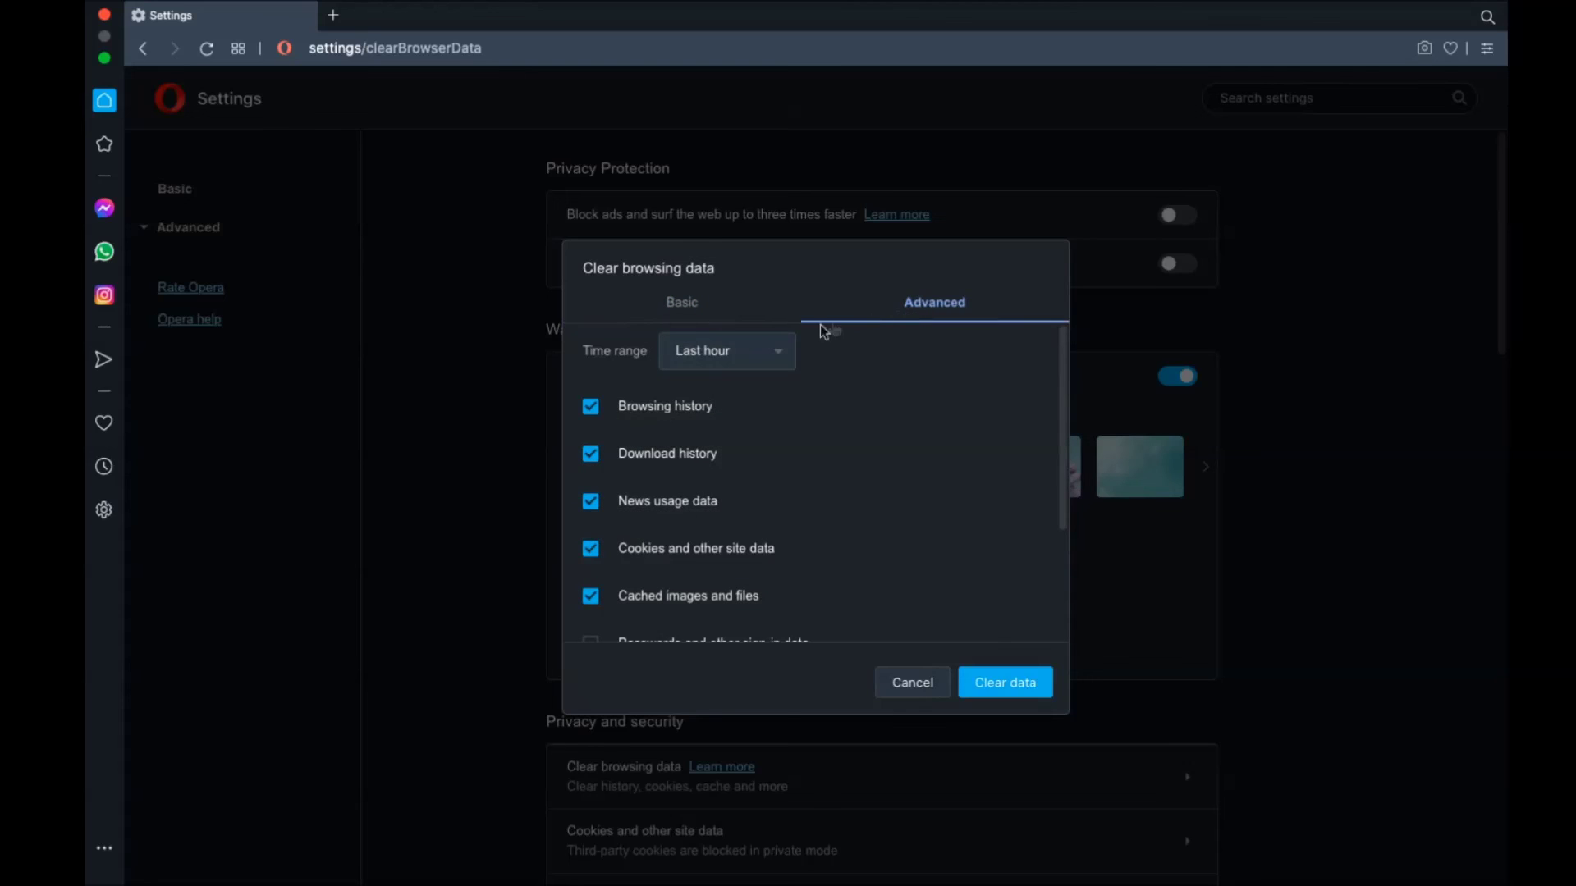
left_click(730, 351)
left_click(726, 420)
scroll(725, 419, "down", 3)
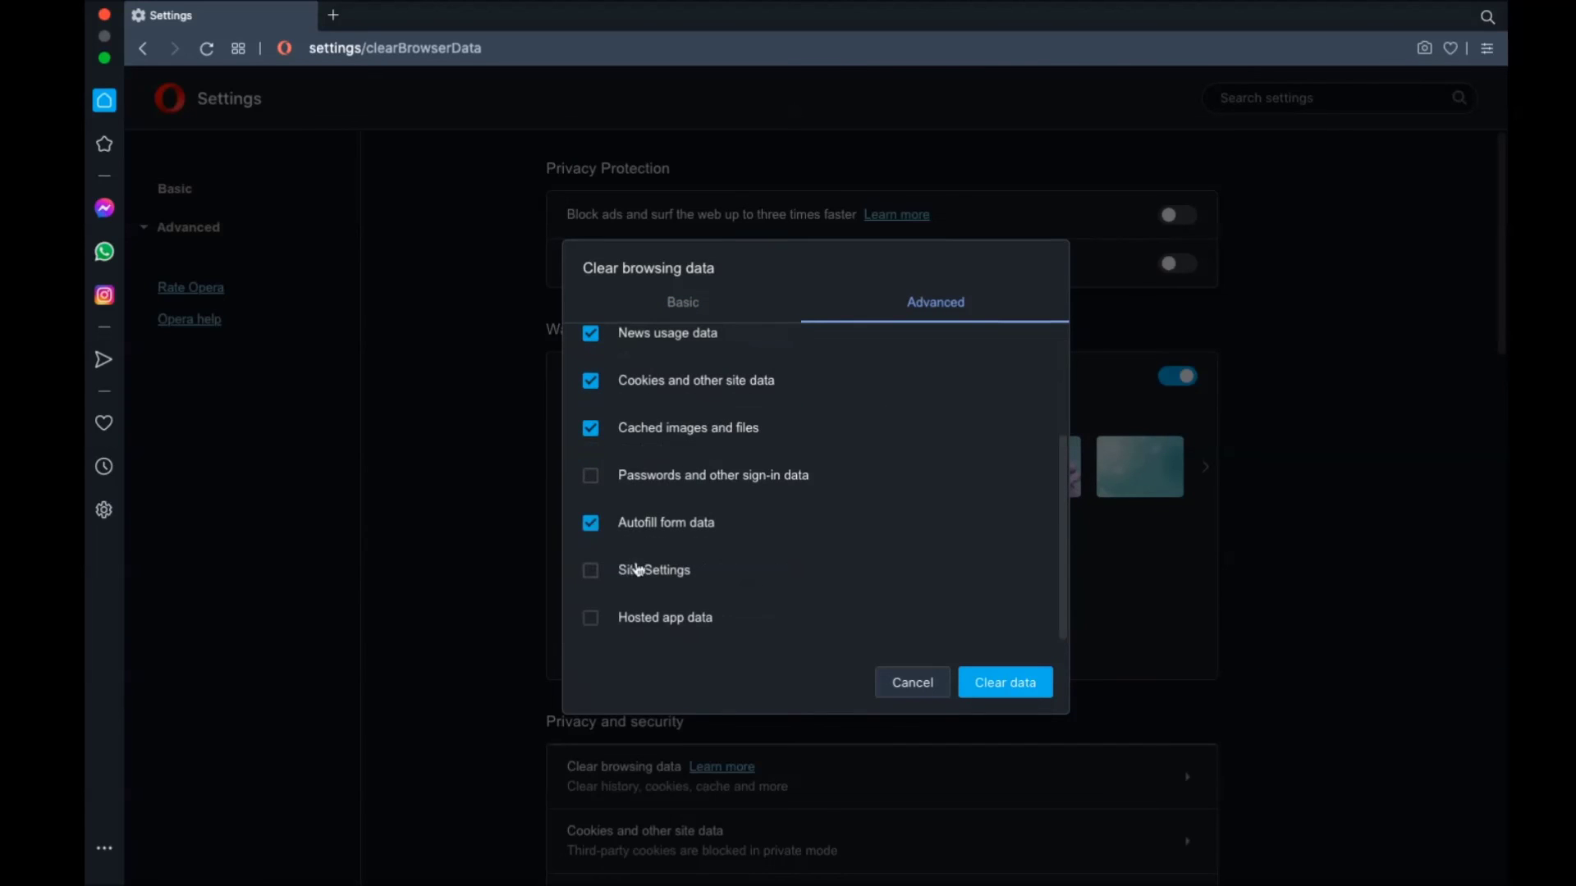
left_click(998, 684)
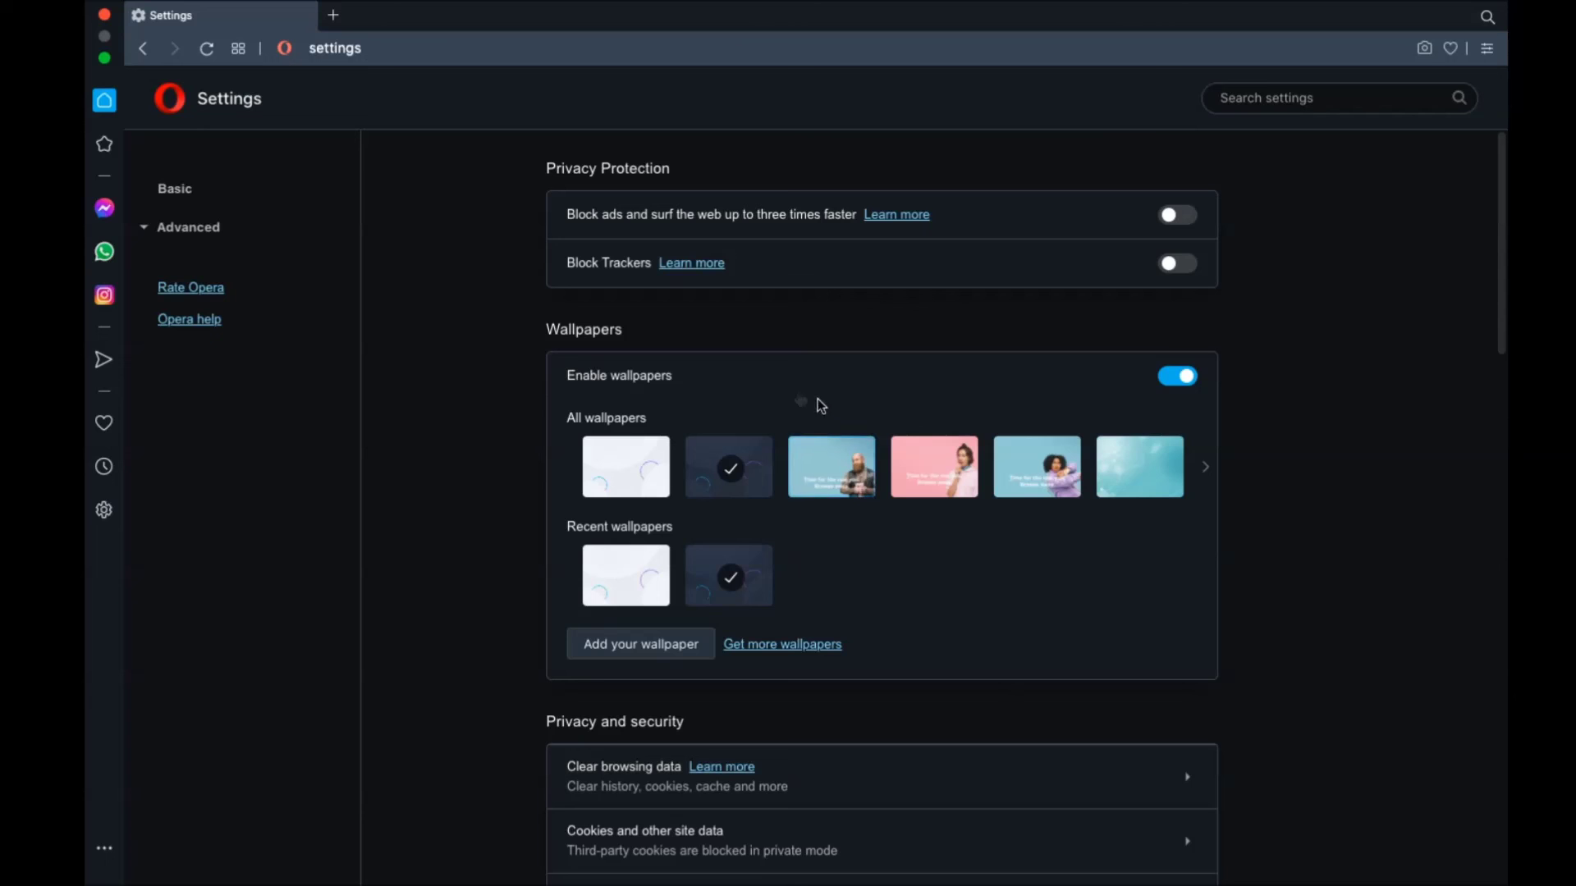
left_click(103, 11)
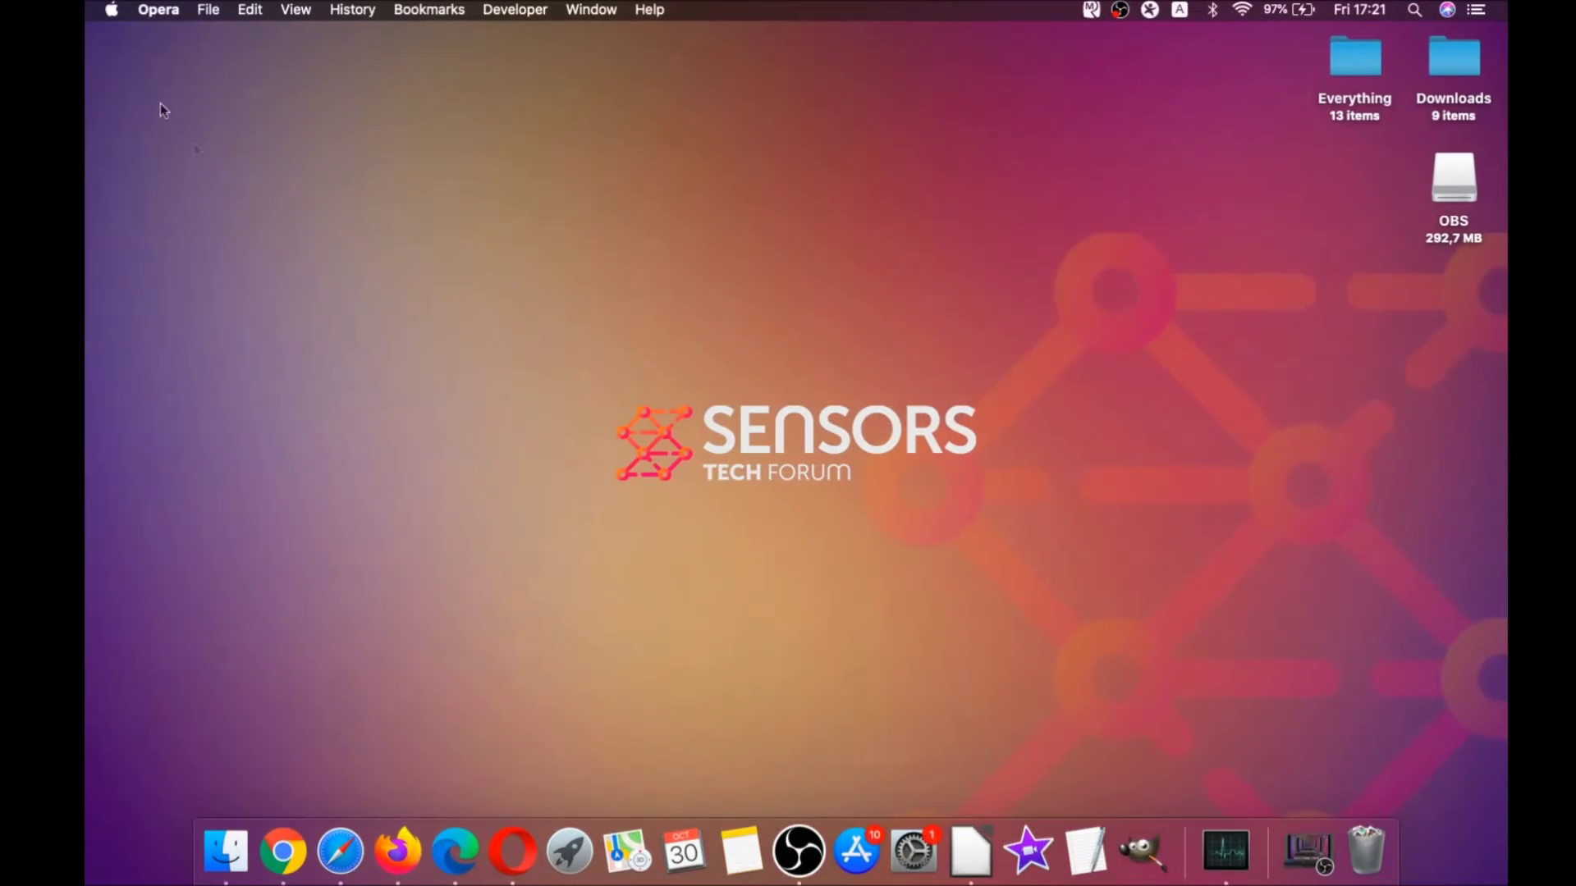